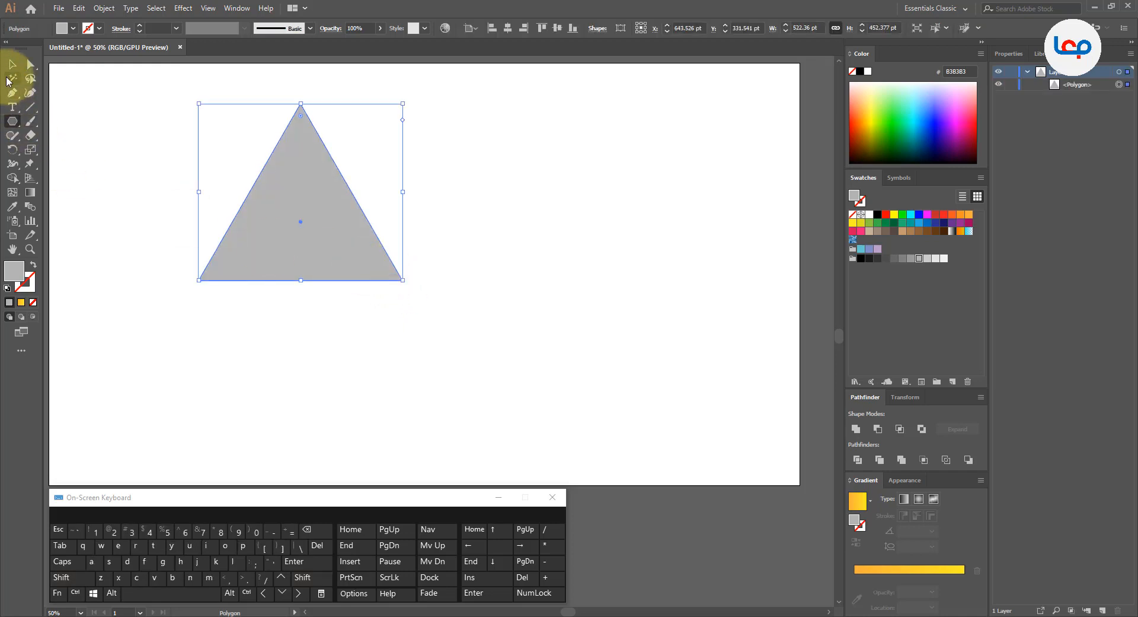
- Center the grey triangle horizontally and vertically on the artboard
left_click(12, 69)
left_click_drag(338, 223, 401, 241)
scroll(403, 240, "down", 2)
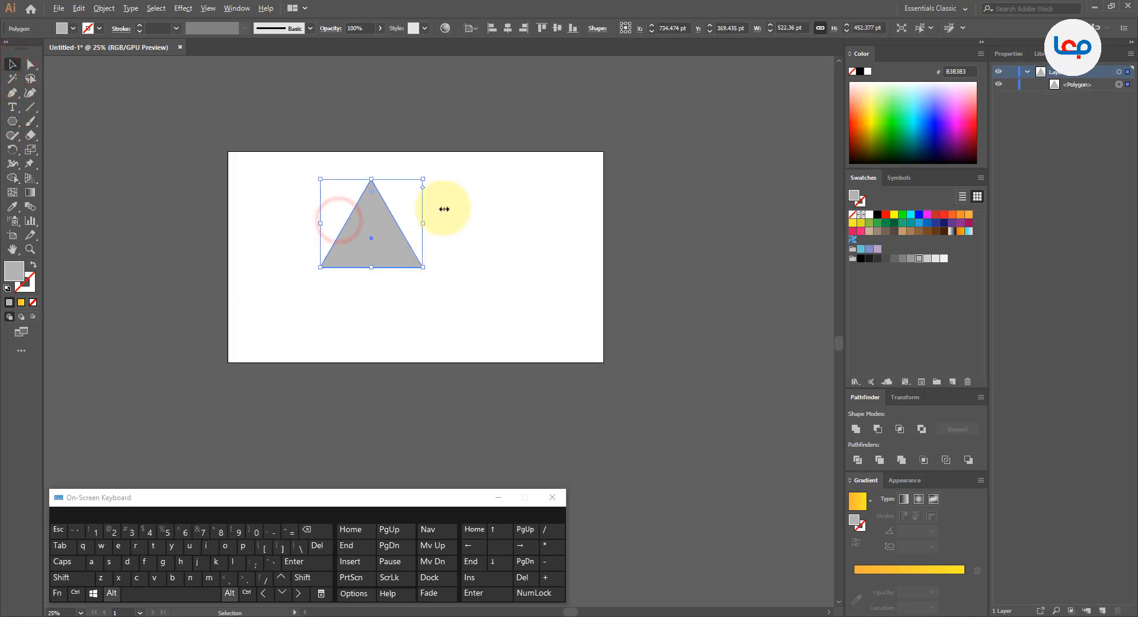
left_click(508, 27)
left_click(557, 28)
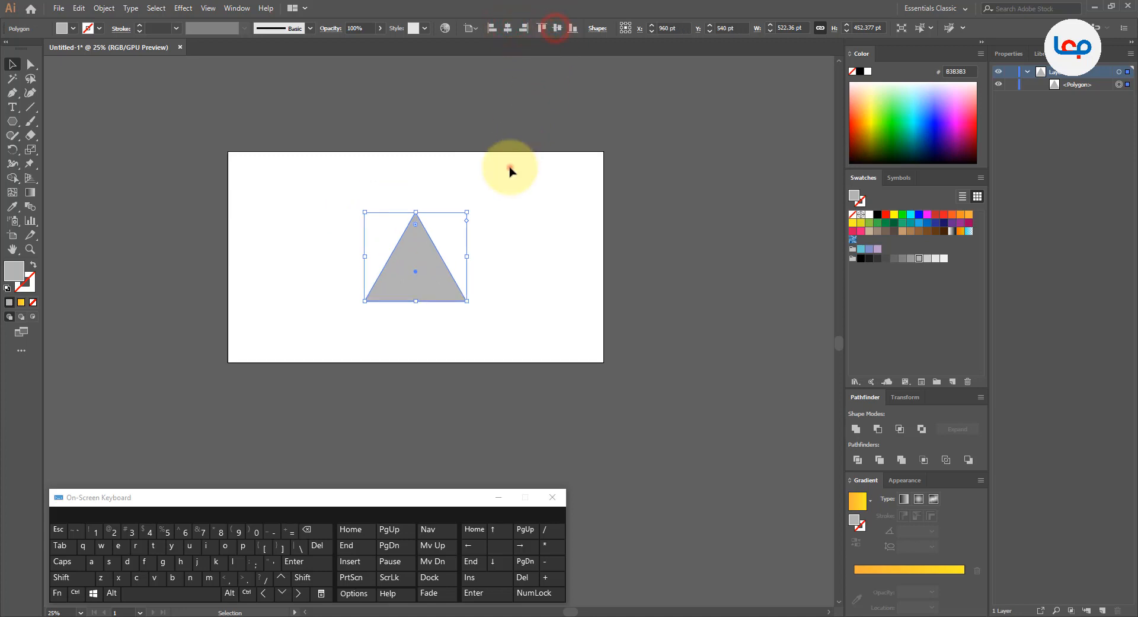
left_click(510, 168)
- Scale the triangle down proportionally to about 468 × 406 pt
left_click(402, 261)
scroll(415, 256, "up", 2)
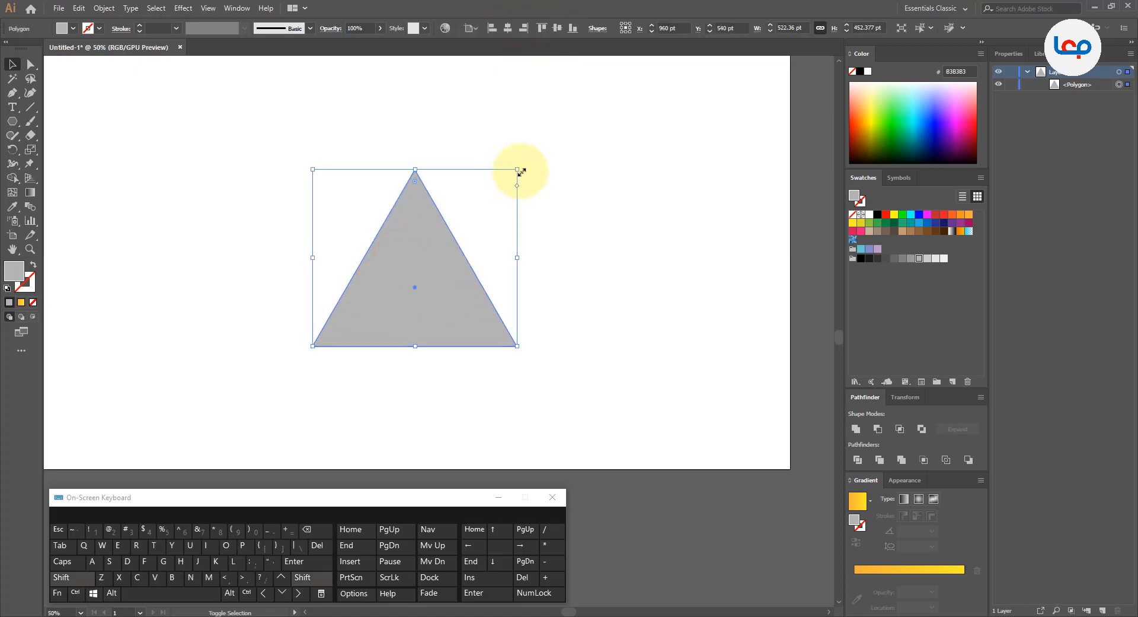
left_click_drag(518, 170, 514, 176)
- Round all three corners of the triangle heavily, bringing the shape to about 347 × 322 pt, and deselect it
scroll(443, 276, "up", 1)
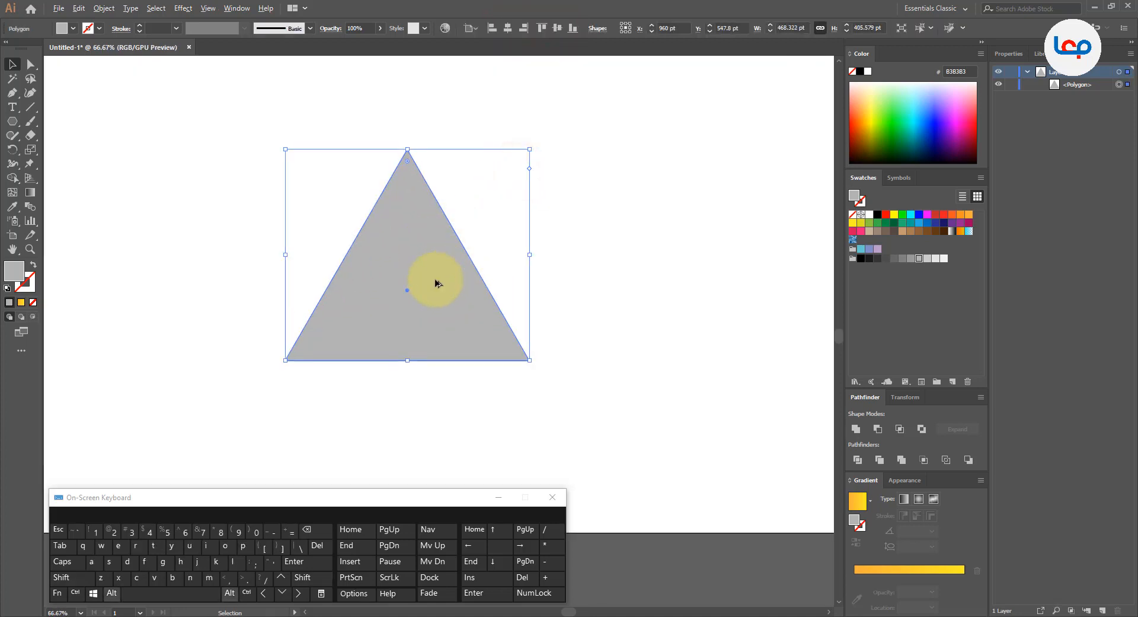
left_click_drag(407, 160, 421, 240)
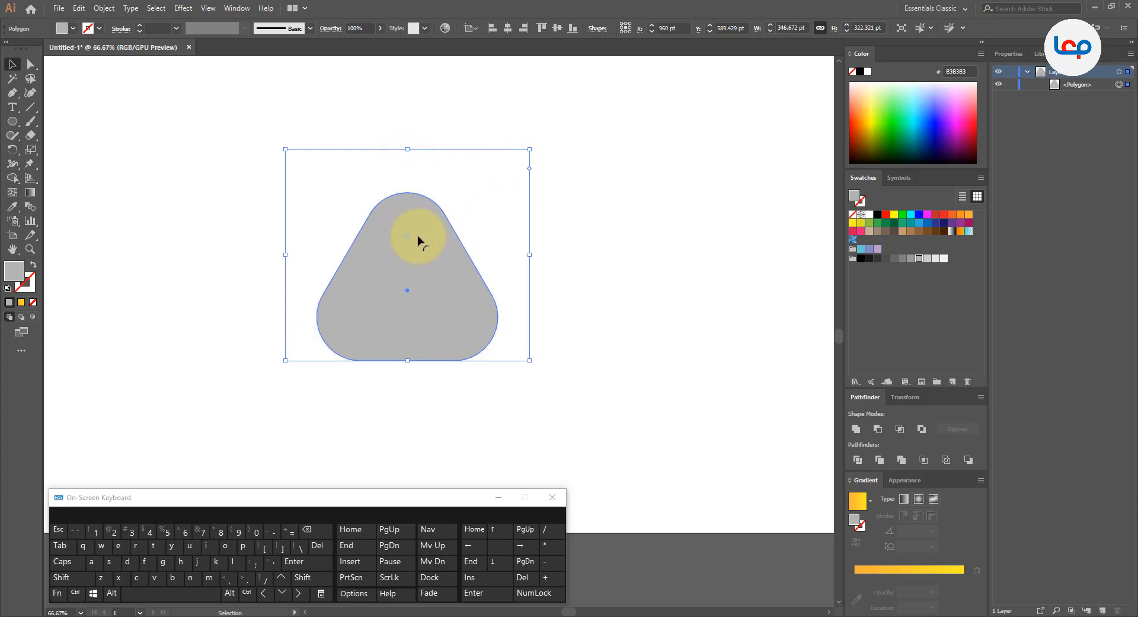
left_click(549, 201)
scroll(421, 213, "down", 1)
scroll(446, 253, "up", 1)
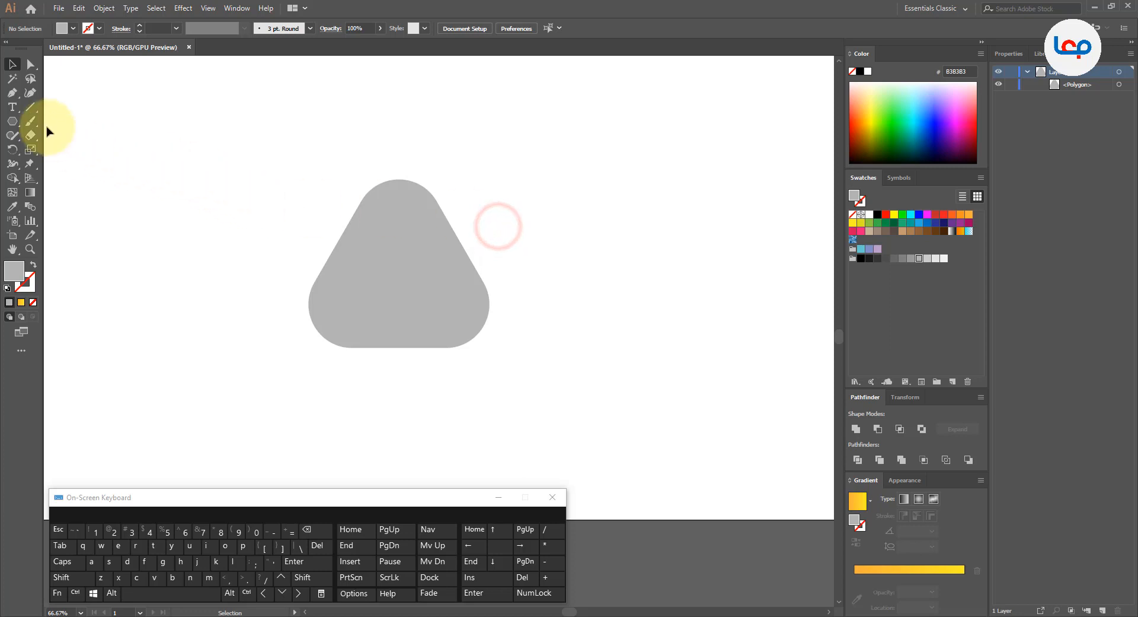
- Draw a closed curved path of about 349 × 196 pt with the Curvature tool, reaching from the triangle's middle out past its right side
left_click(29, 95)
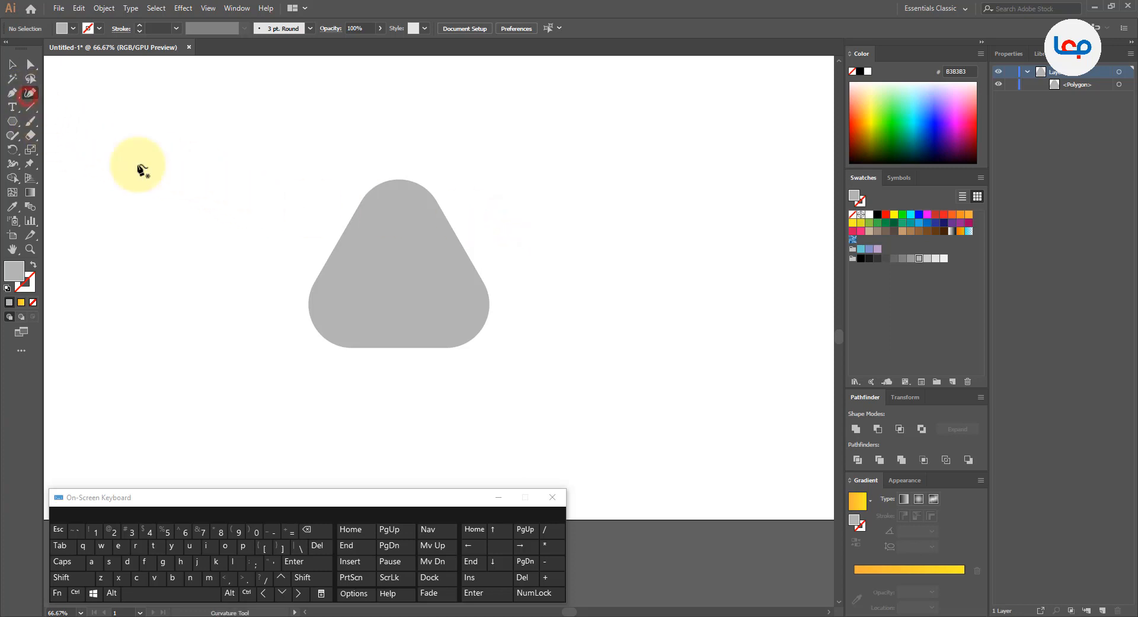
left_click(492, 188)
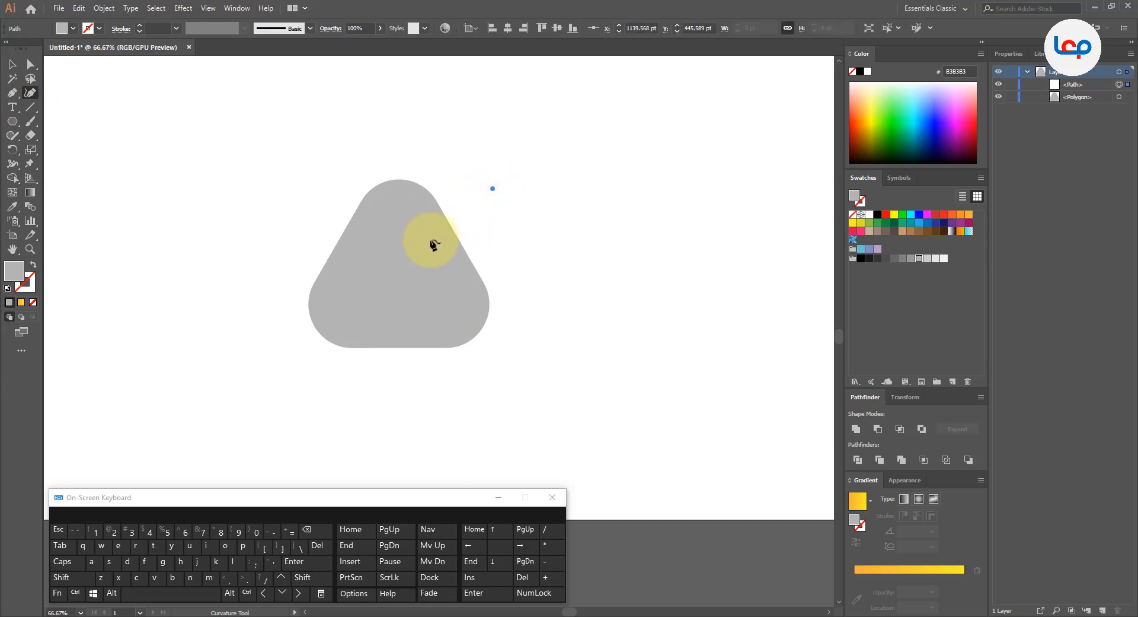
left_click(428, 245)
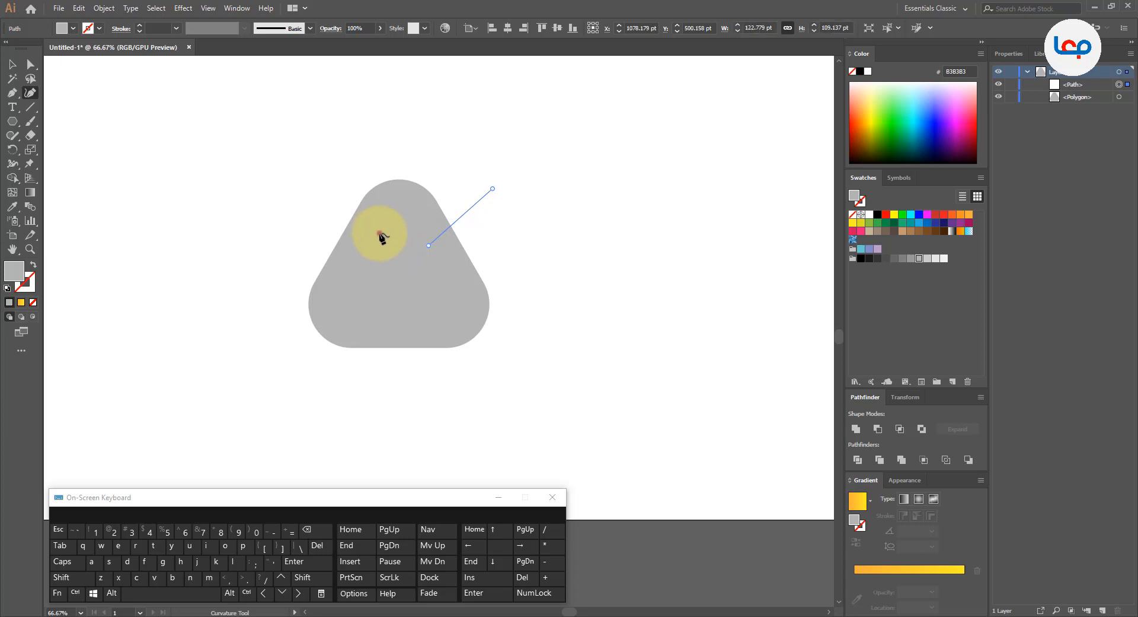
left_click(379, 233)
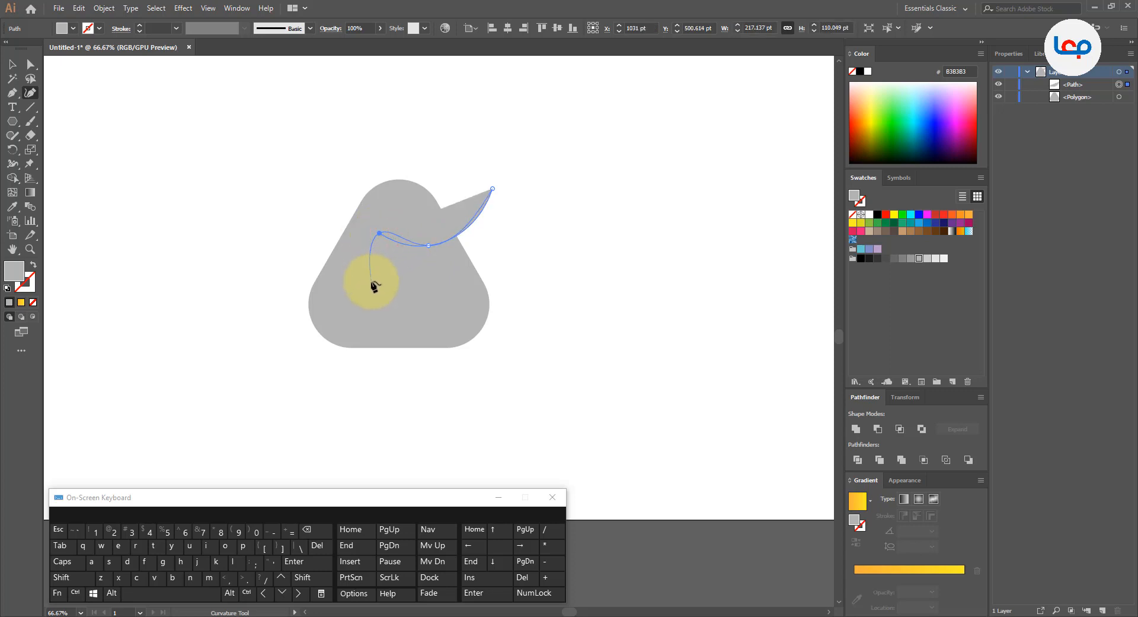
left_click(371, 286)
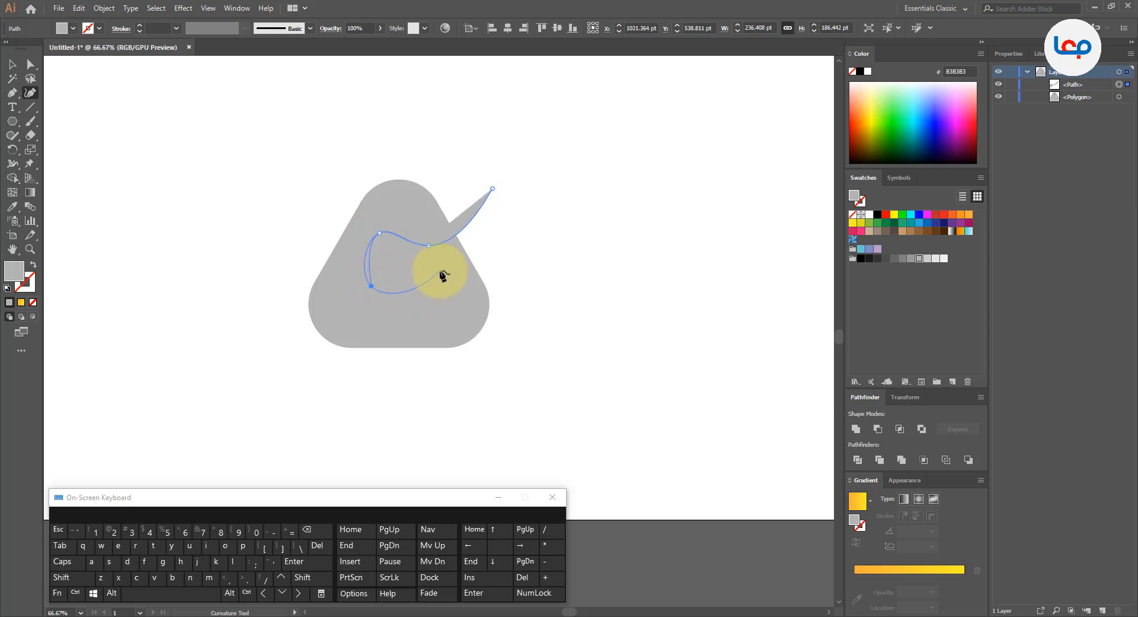
left_click(439, 270)
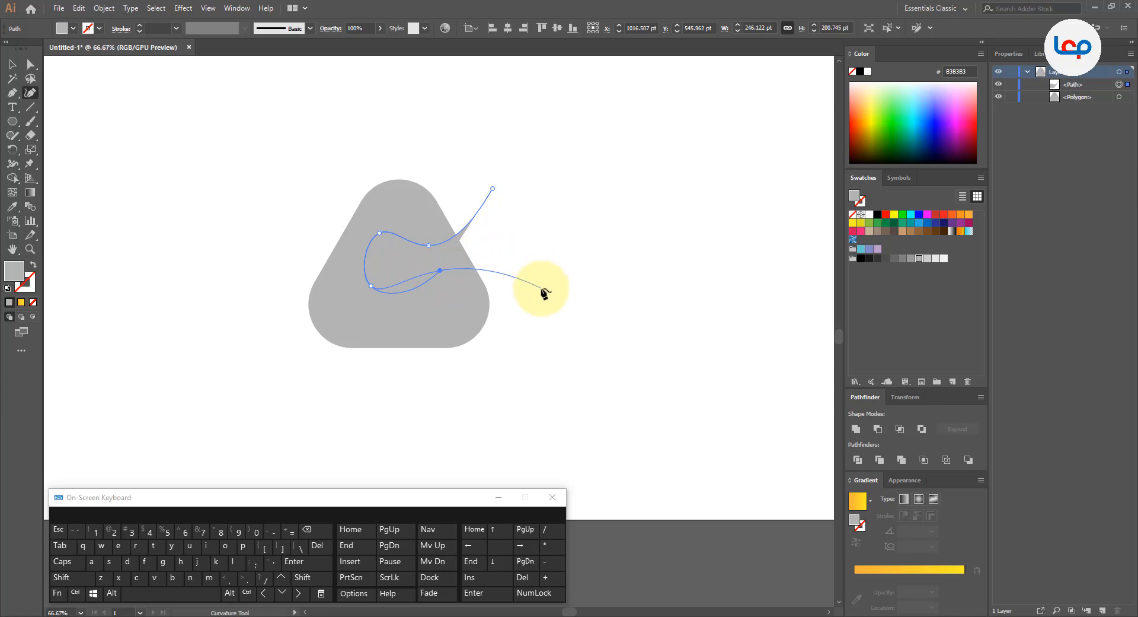
left_click(541, 288)
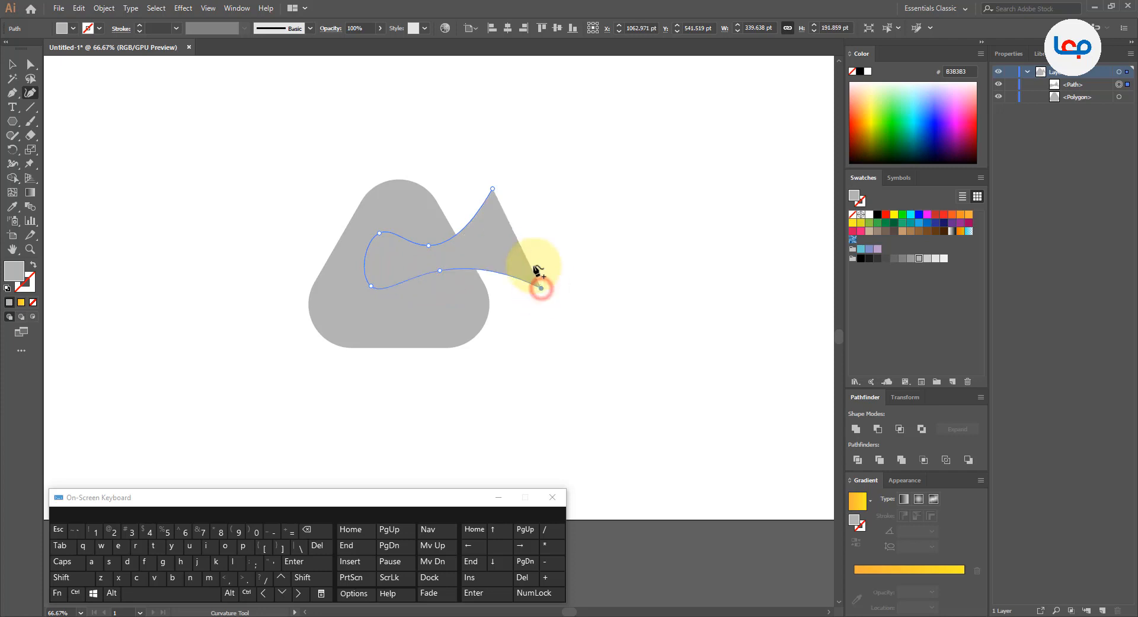
left_click(493, 188)
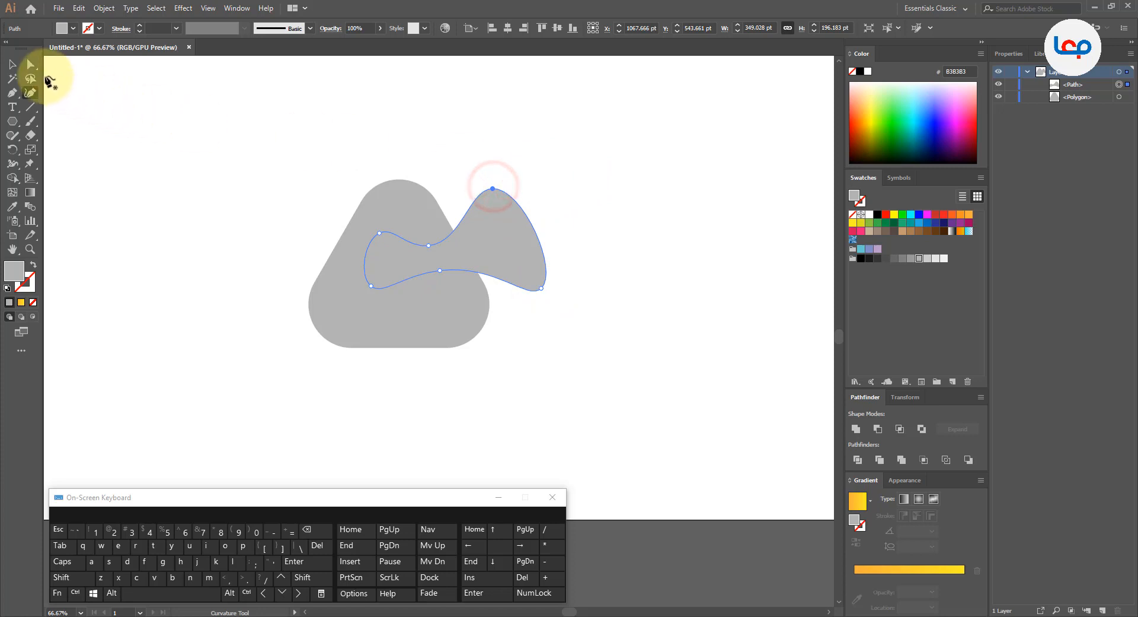
- Reshape the curved path by shifting its inner-end anchor points to the right and moving its two neck points onto the triangle's right edge
left_click(12, 64)
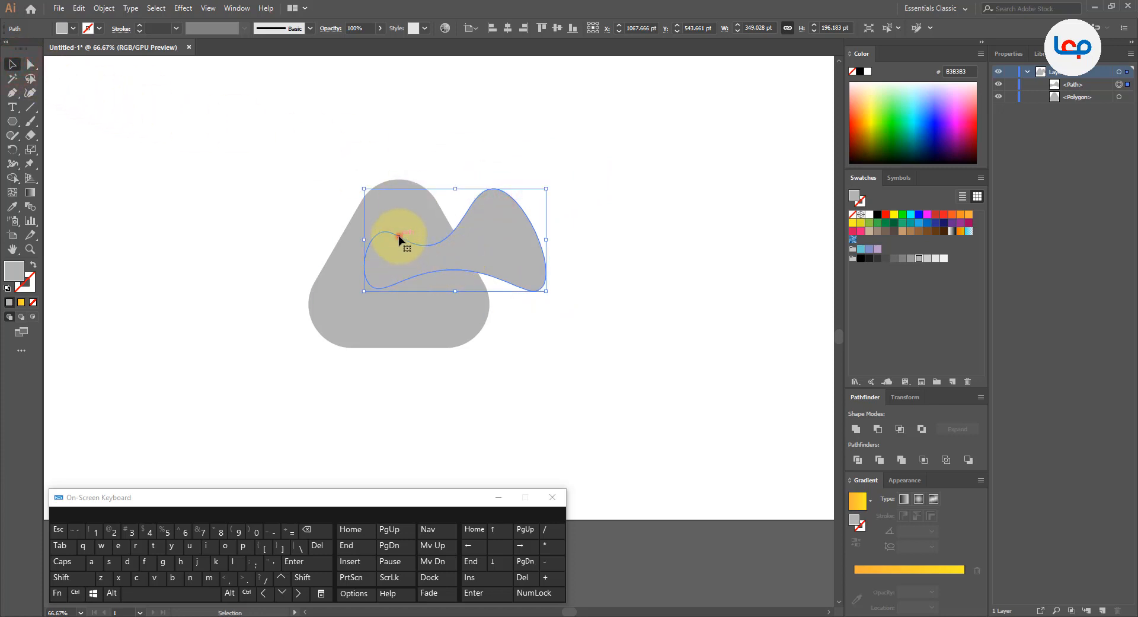
left_click(30, 63)
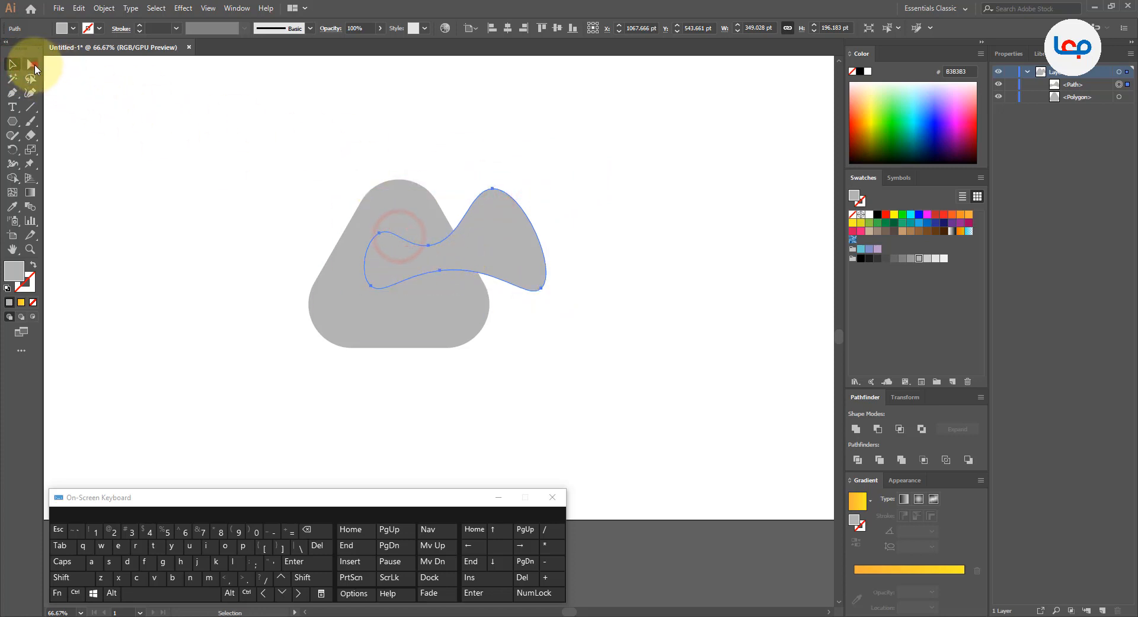
left_click(379, 233)
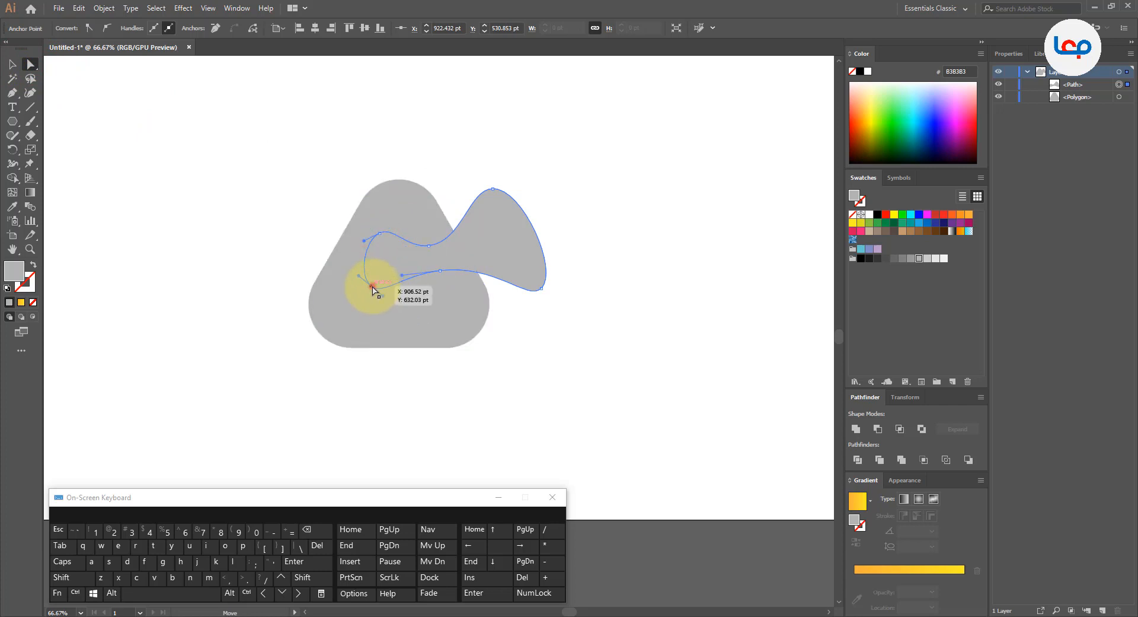
left_click_drag(372, 287, 475, 270)
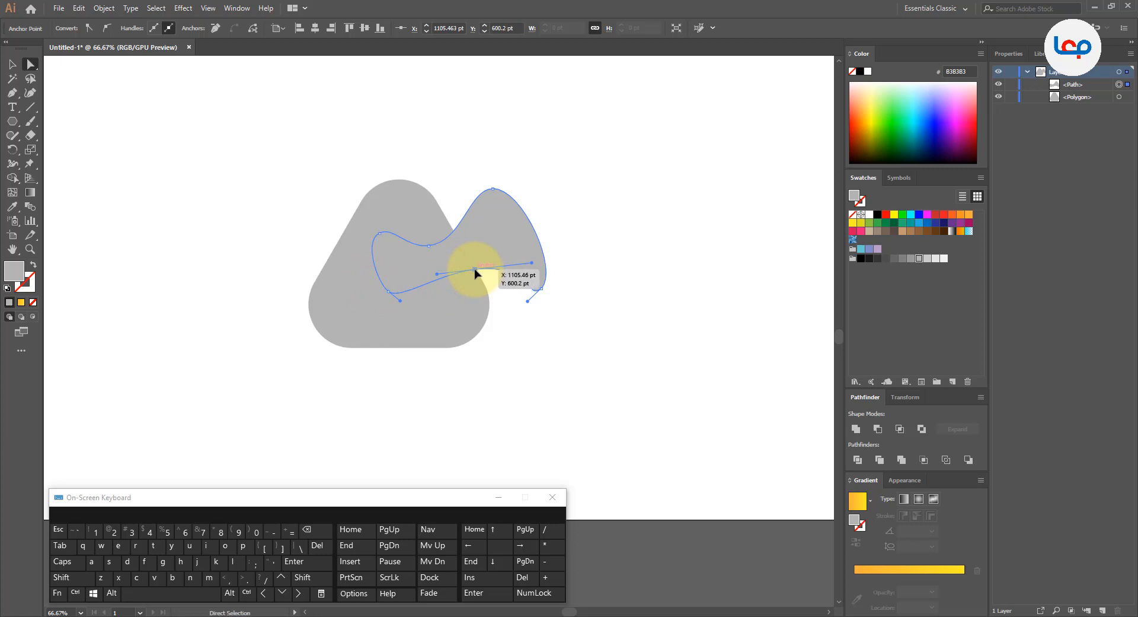
left_click(391, 293)
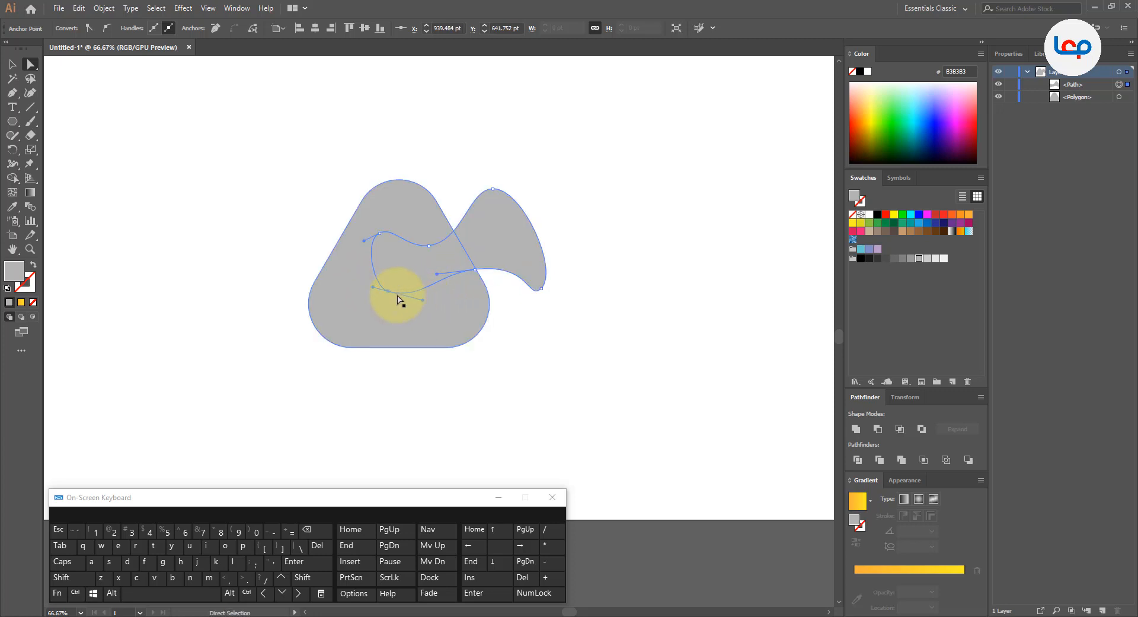
left_click_drag(392, 286, 391, 287)
left_click_drag(380, 234, 416, 227)
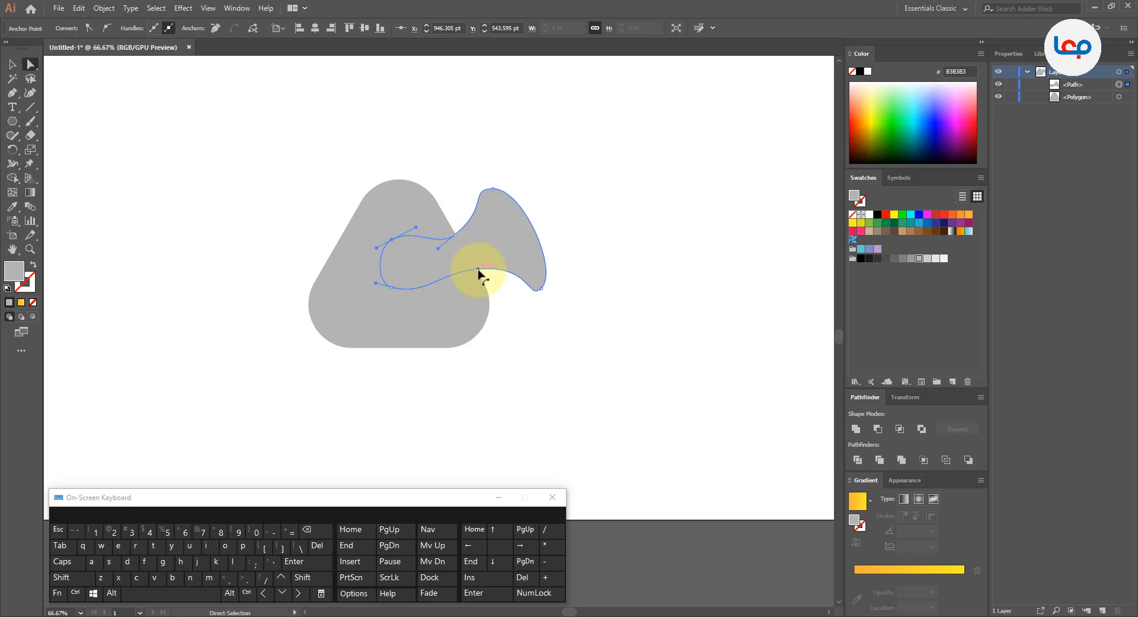
- Narrow the curved path's neck at the triangle's edge and adjust the inner-end anchor points and handles into a smooth, rounded bulb
left_click_drag(478, 271, 392, 290)
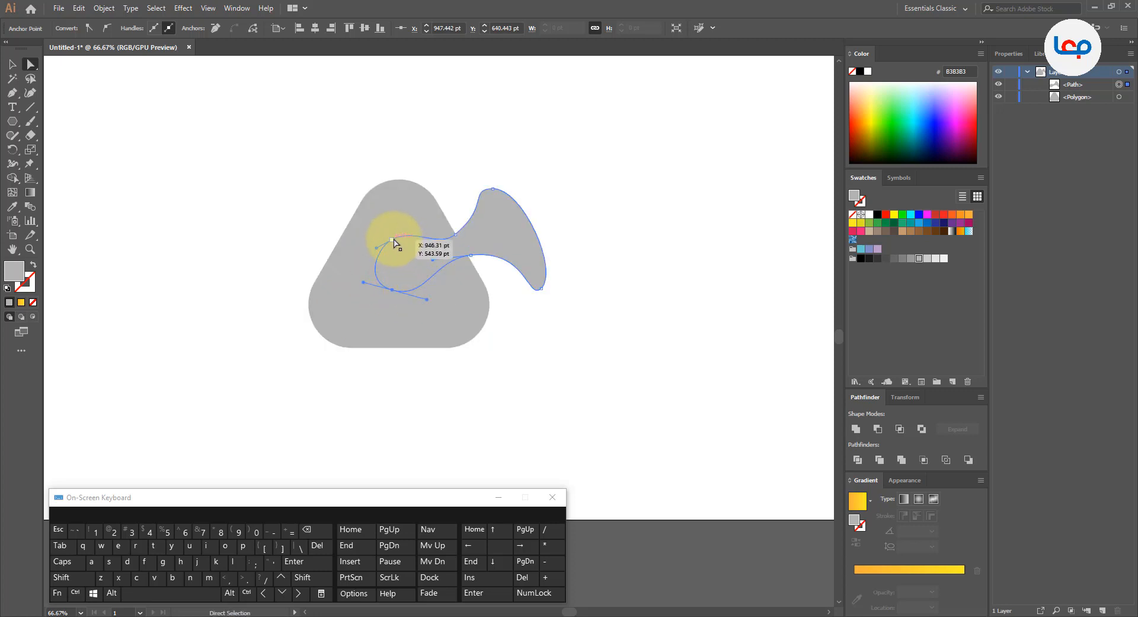
left_click_drag(392, 240, 389, 250)
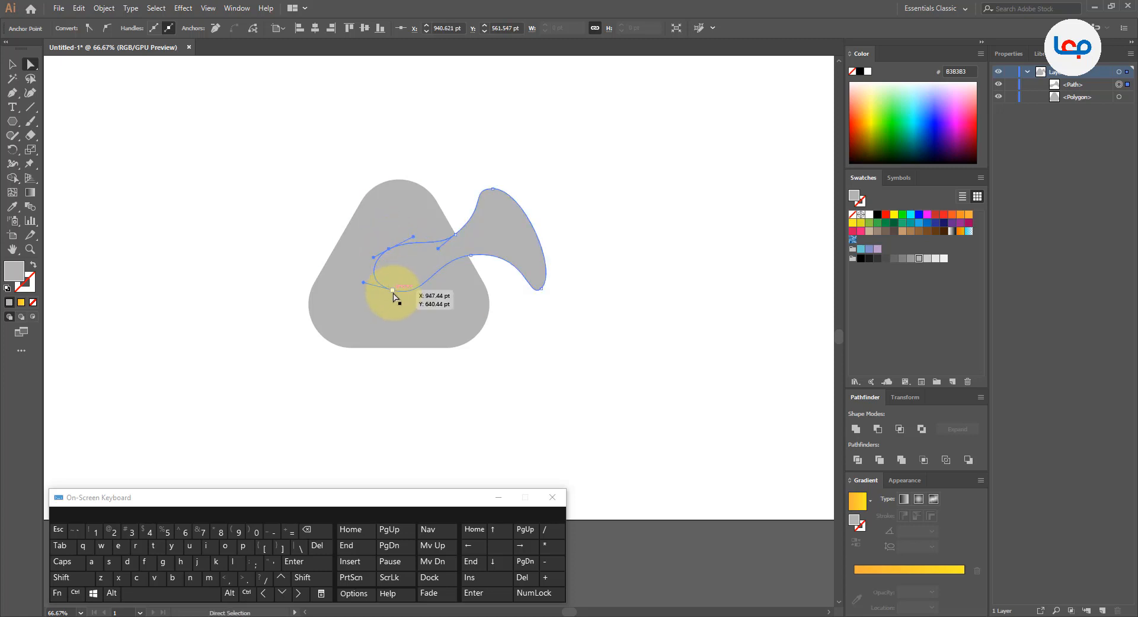
left_click_drag(394, 292, 396, 293)
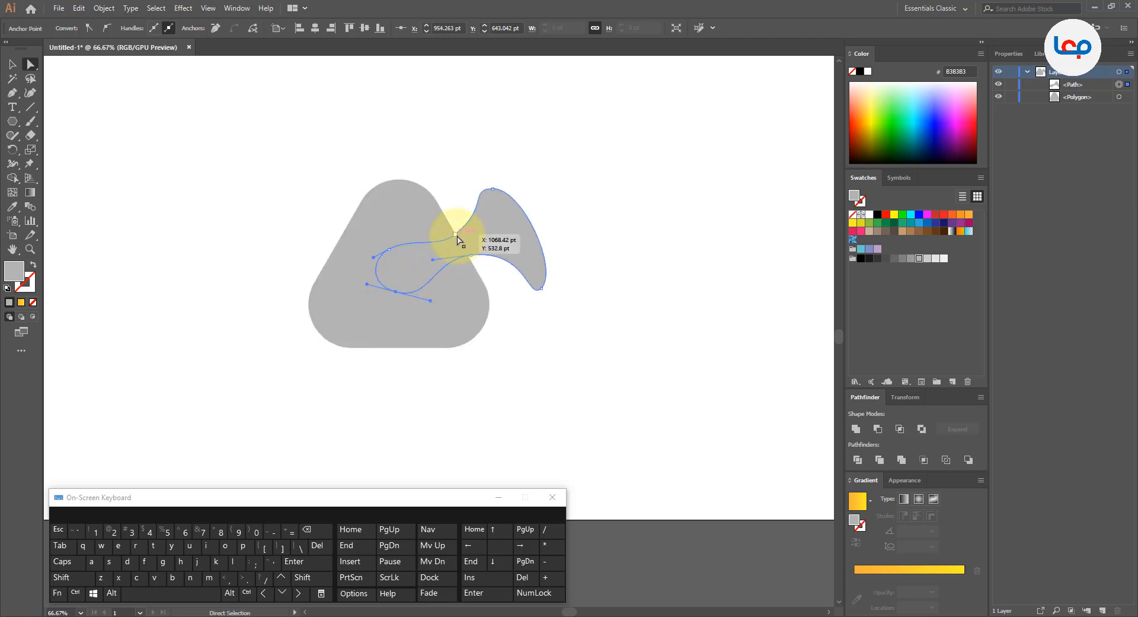
left_click(389, 251)
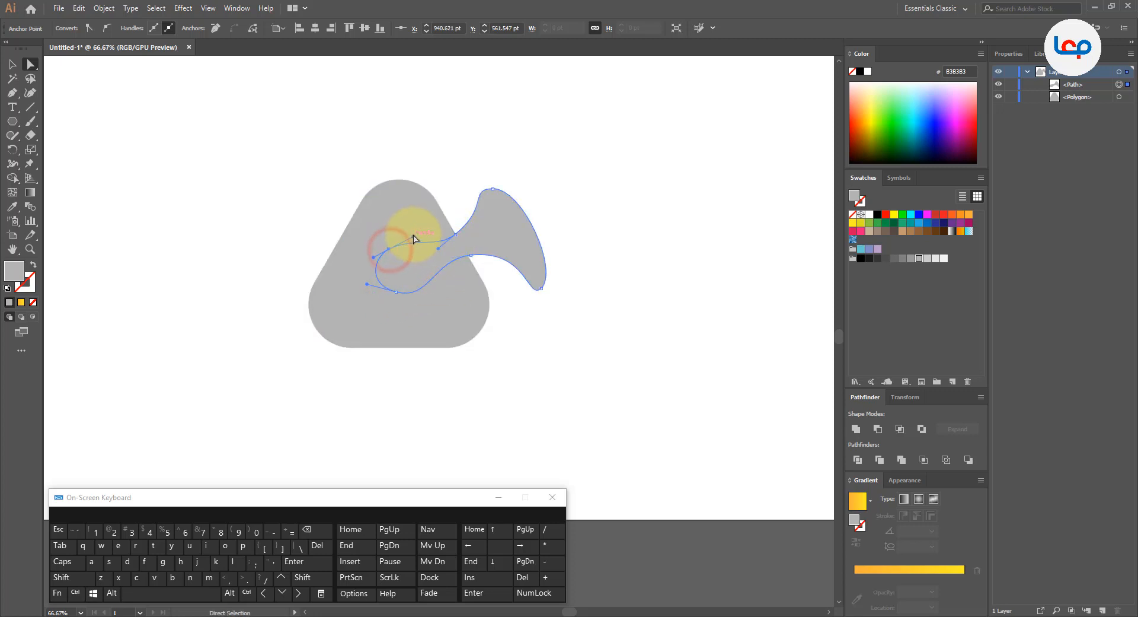
left_click_drag(414, 234, 415, 231)
left_click(457, 235)
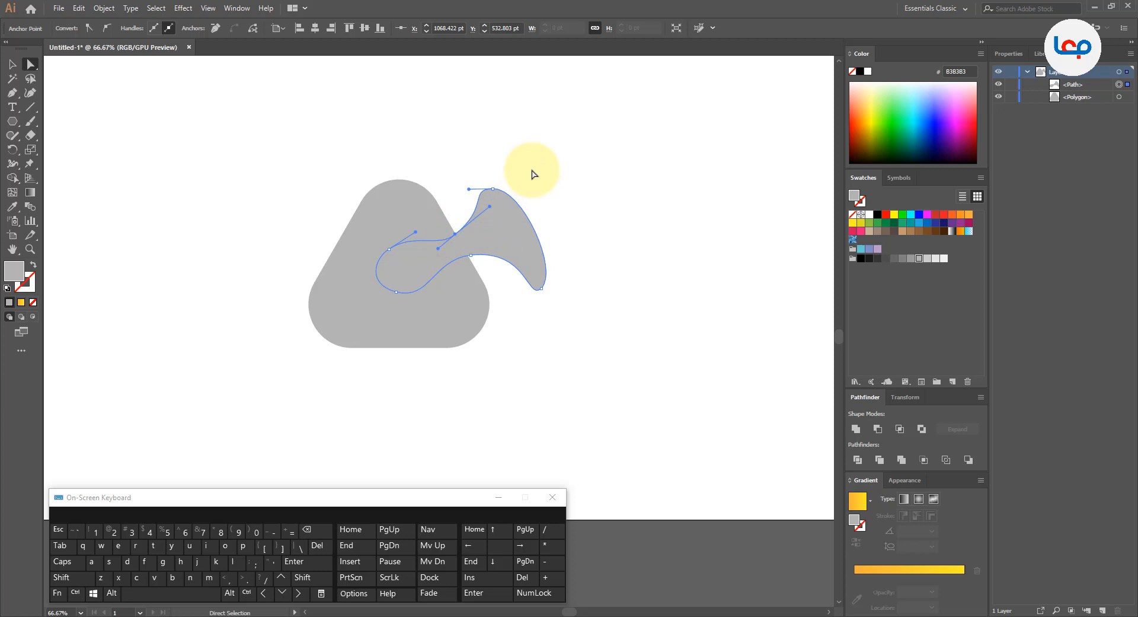
left_click_drag(389, 251, 383, 246)
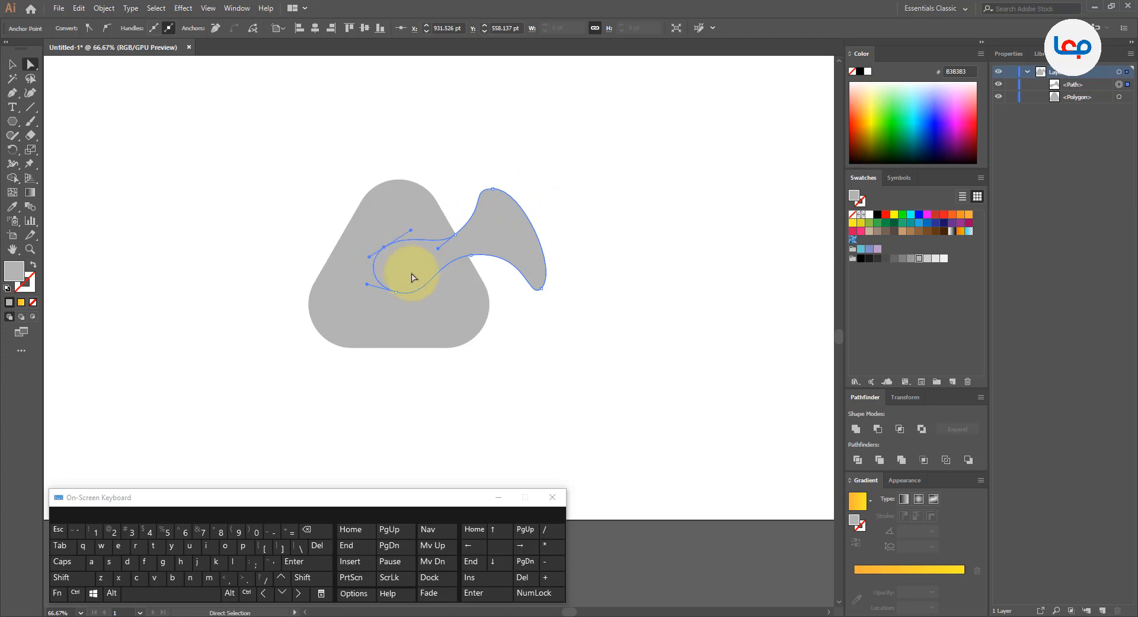
left_click_drag(396, 292, 399, 296)
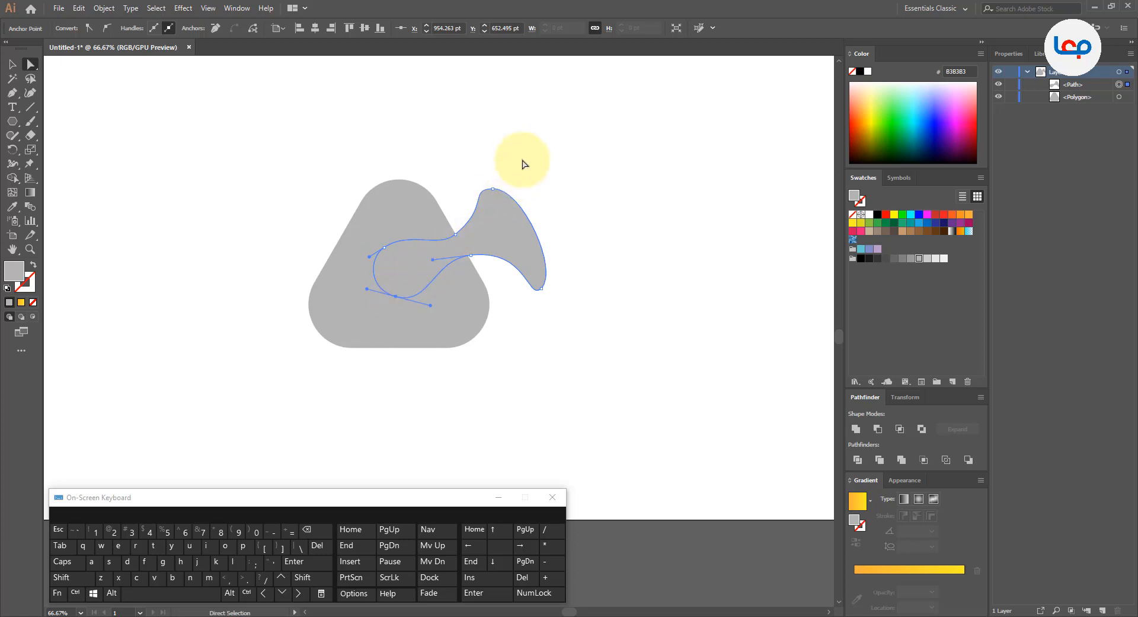
- Select both shapes and cut the curved path, including its outer part, out of the triangle with the Shape Builder tool
left_click(11, 64)
left_click_drag(277, 178, 542, 372)
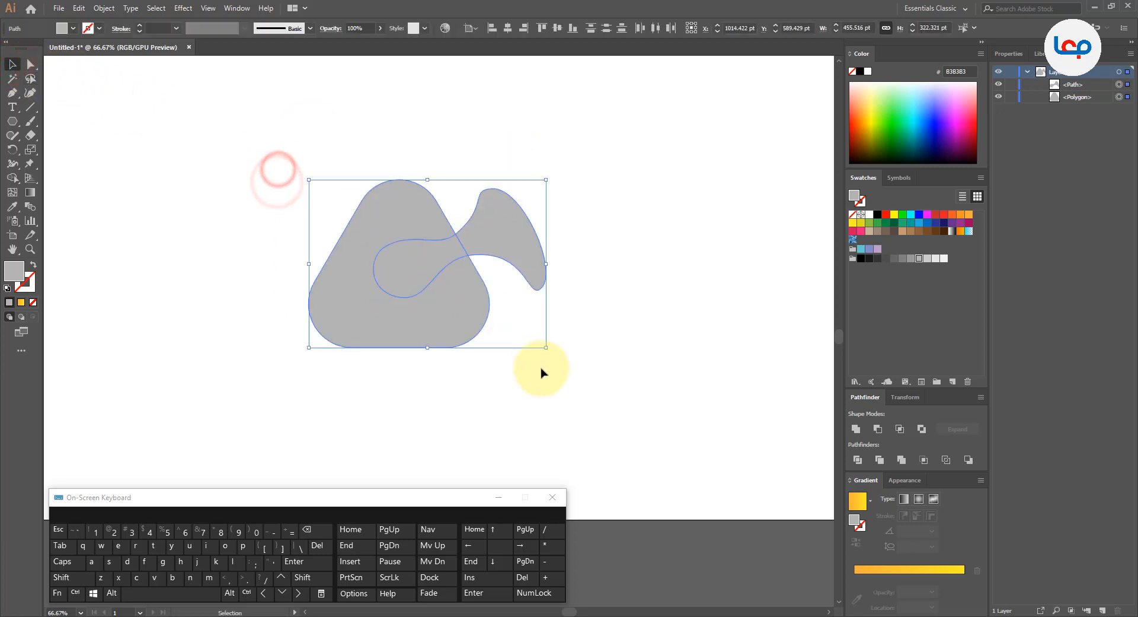
left_click(13, 178)
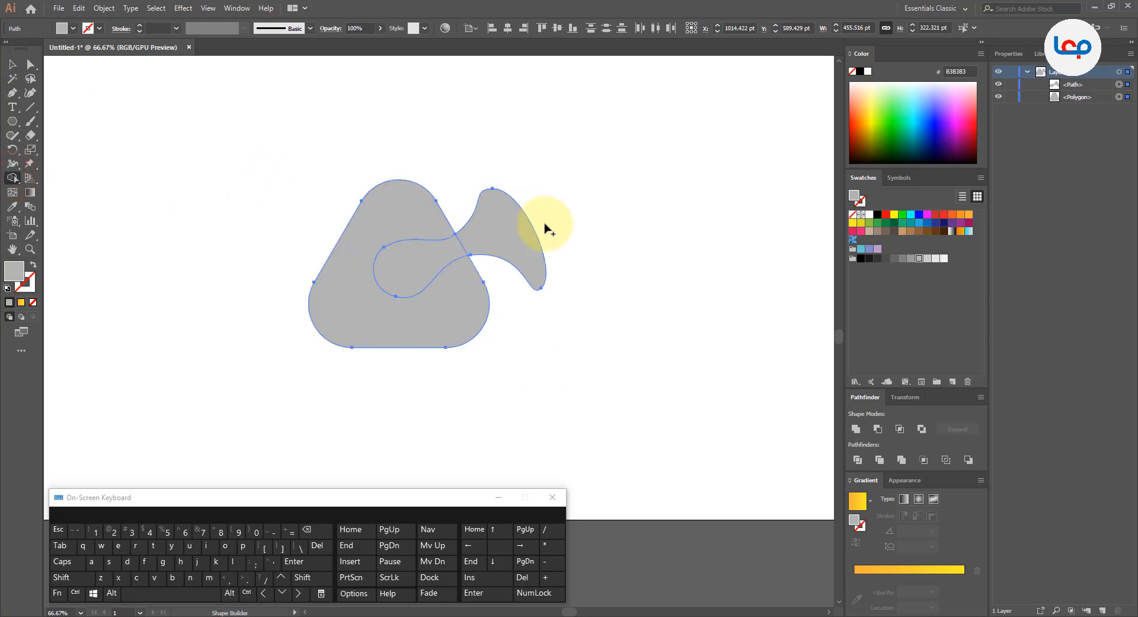
mouse_move(543, 225)
left_mouse_down()
mouse_move(443, 256)
mouse_move(478, 241)
left_mouse_up()
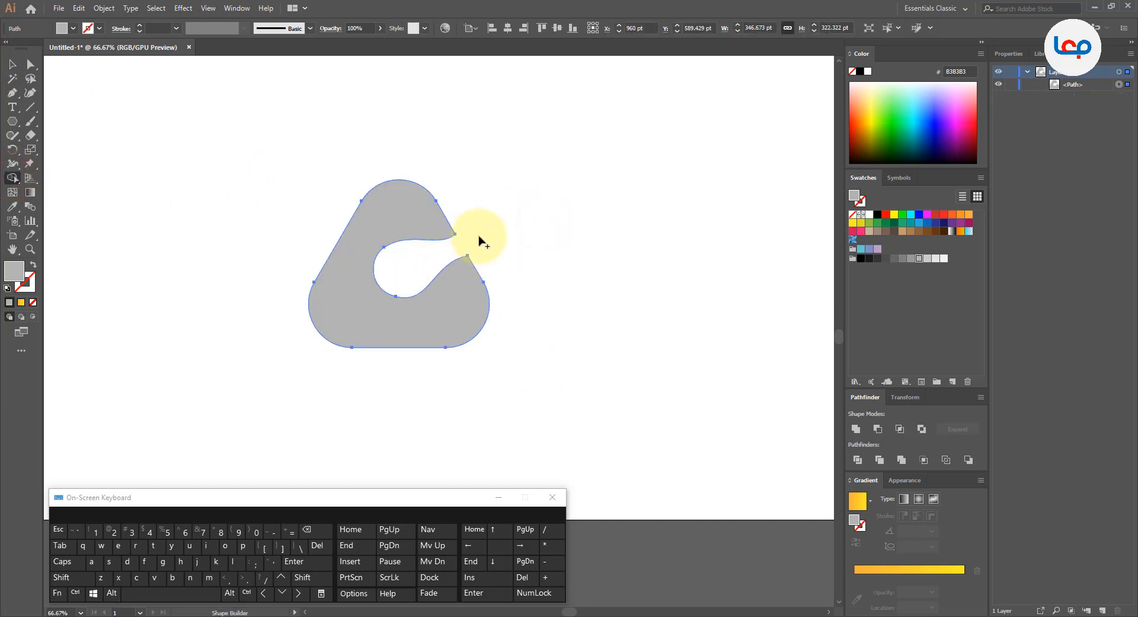
- Round the two sharp corners at the cutout's opening to a radius of about 35 pt, undoing an initial larger rounding, and deselect
left_click(31, 64)
scroll(453, 244, "up", 2)
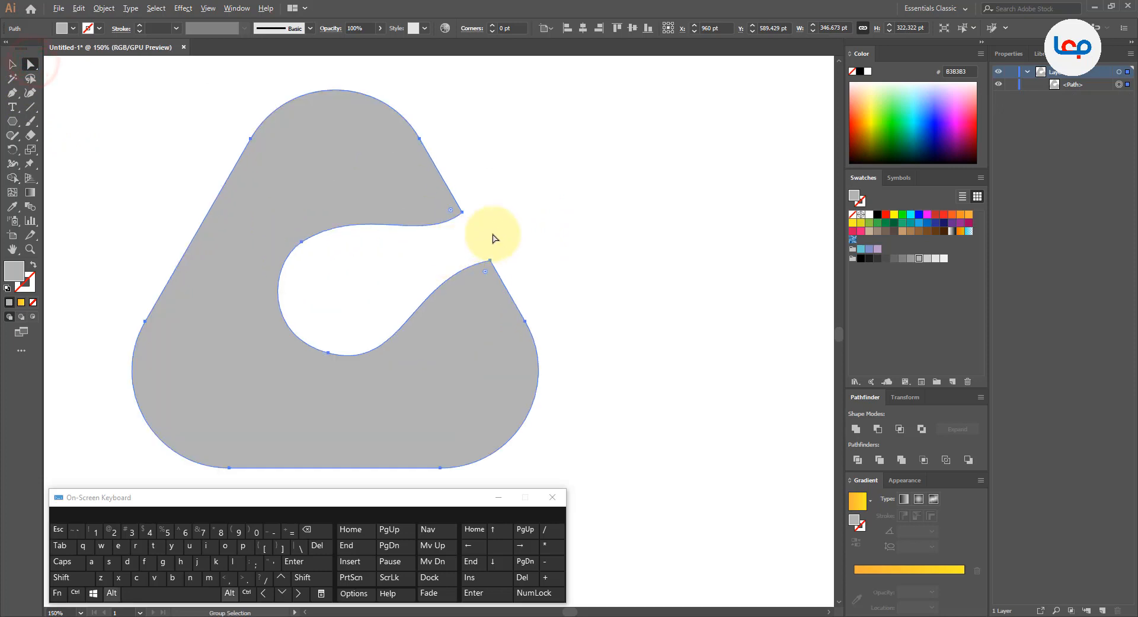
left_click_drag(514, 203, 485, 342)
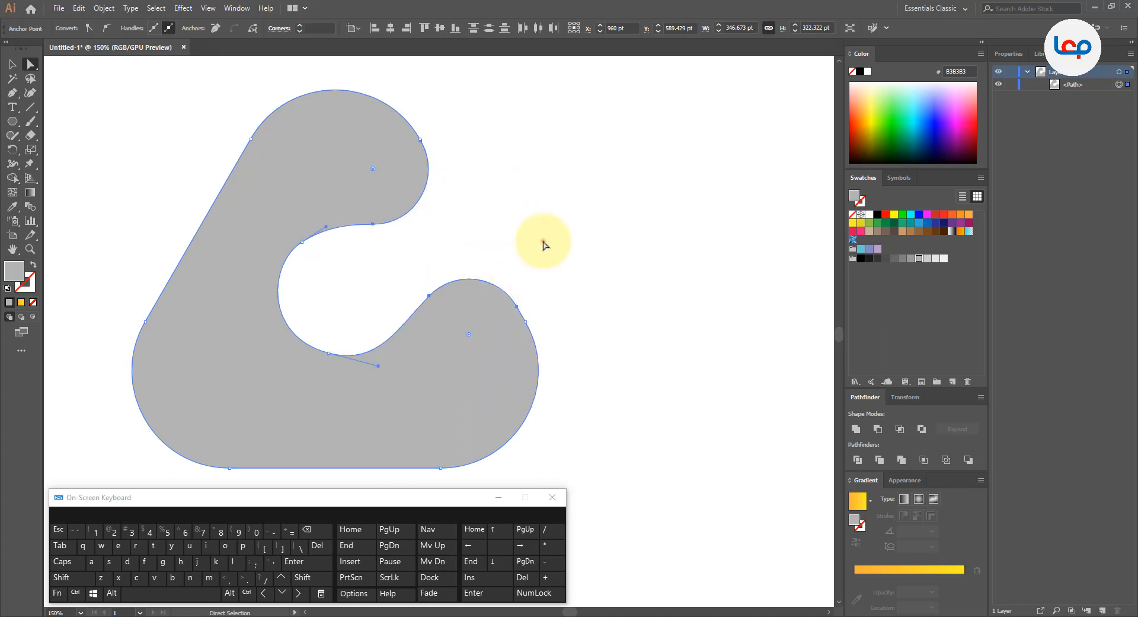
left_click(544, 245)
key("ctrl+z")
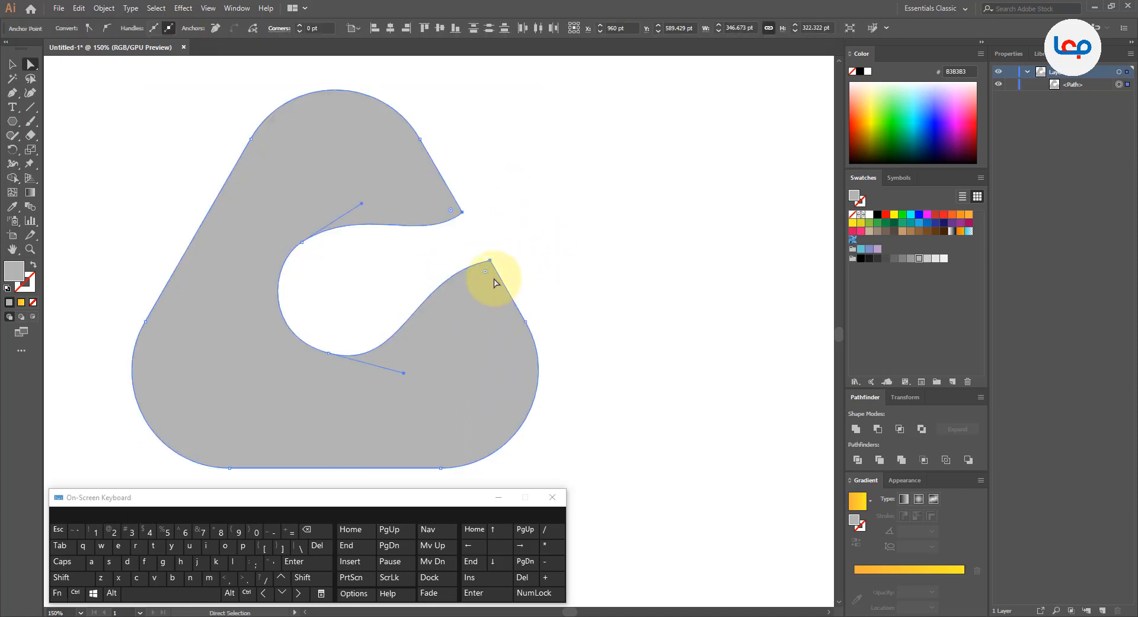
left_click_drag(486, 278, 482, 318)
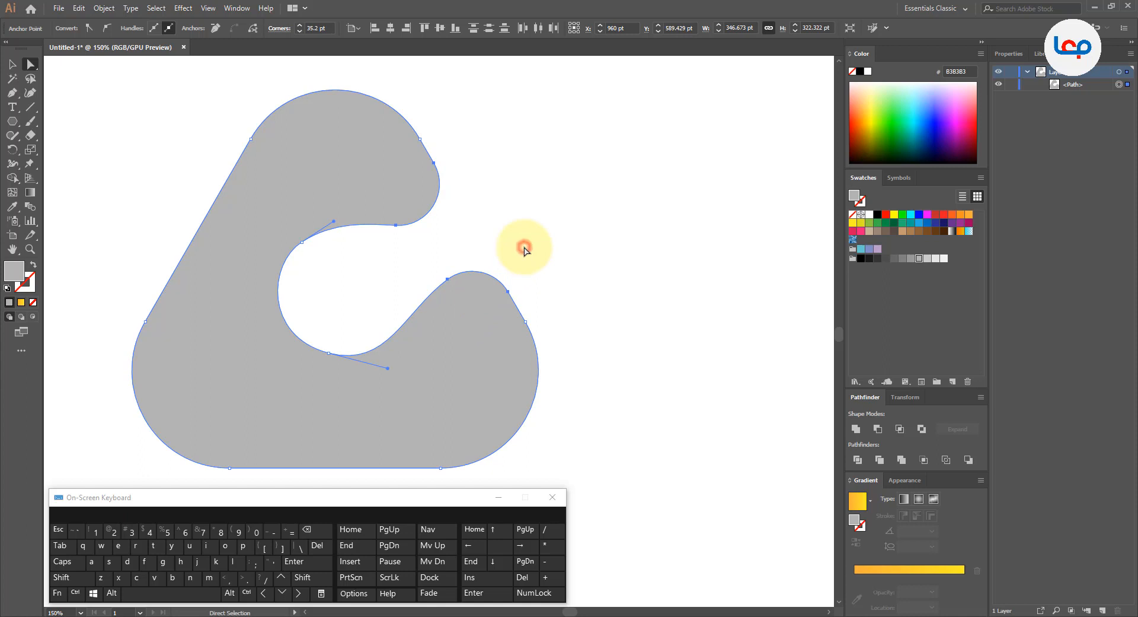
left_click(524, 249)
scroll(432, 262, "down", 3)
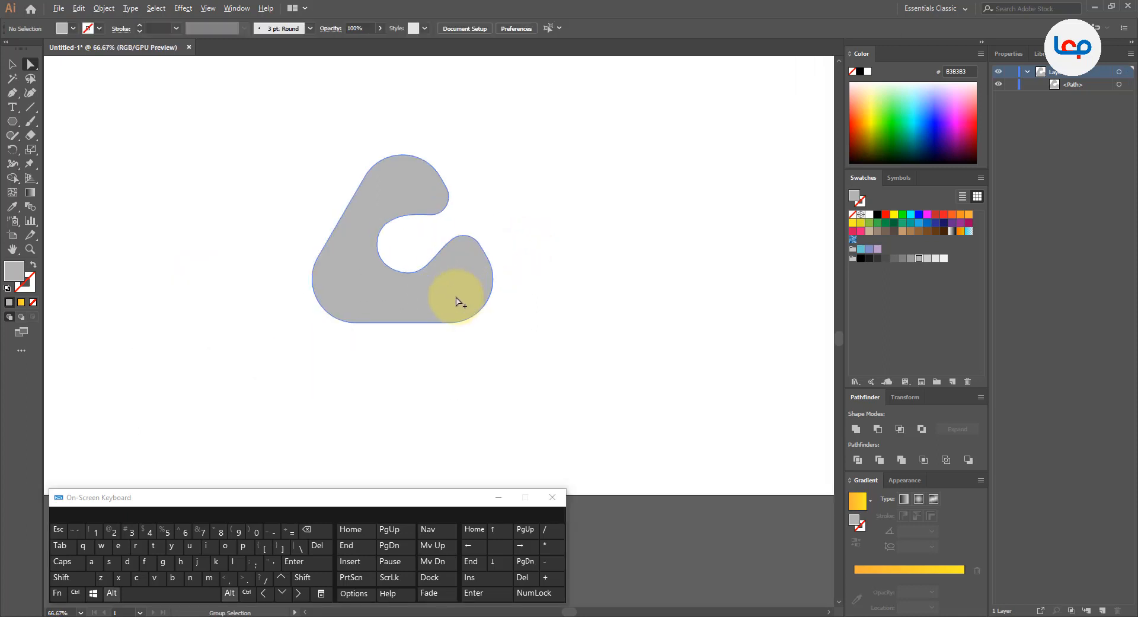
- Draw a closed curved Pen path over the shape's upper arm, from the right-side anchor to the cutout's inner edge and around outside the arm
scroll(470, 254, "up", 1)
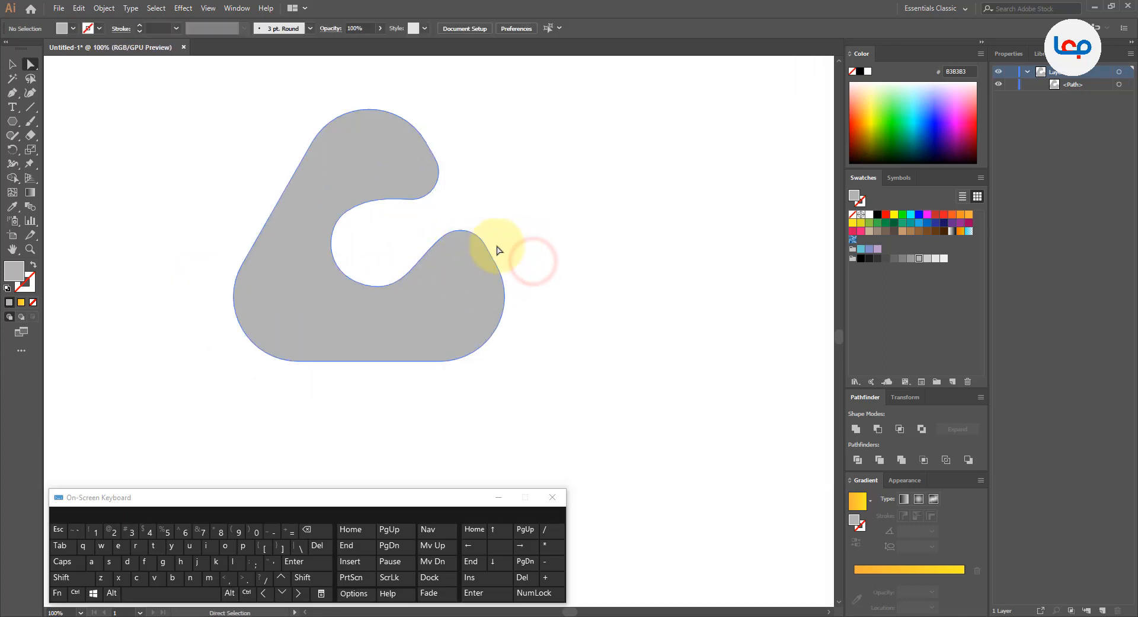
left_click(15, 95)
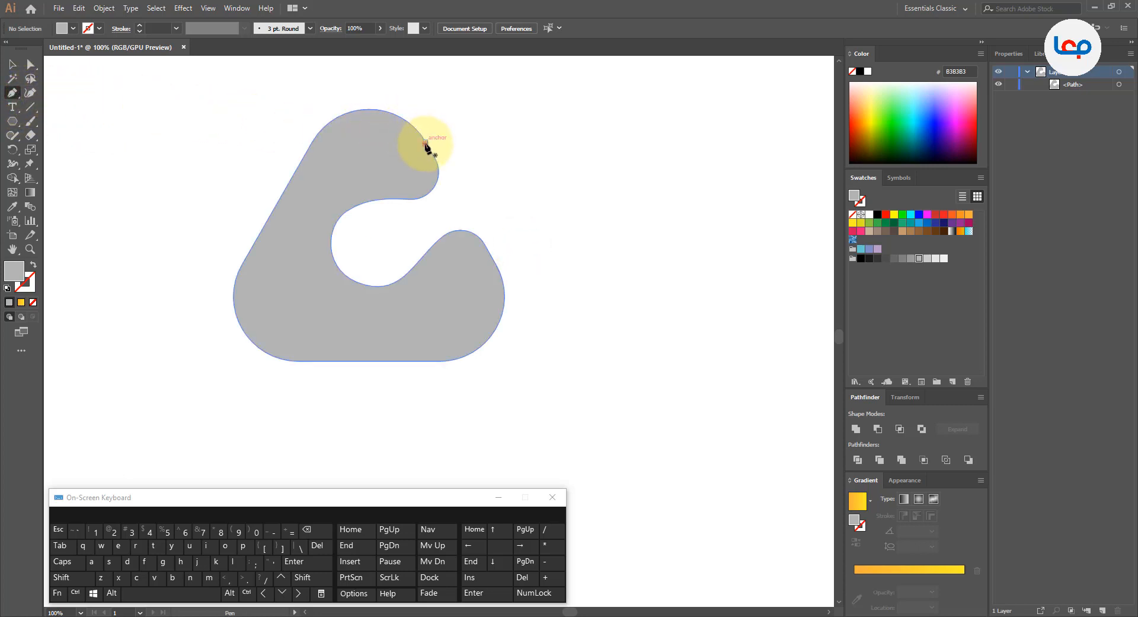
left_click(425, 141)
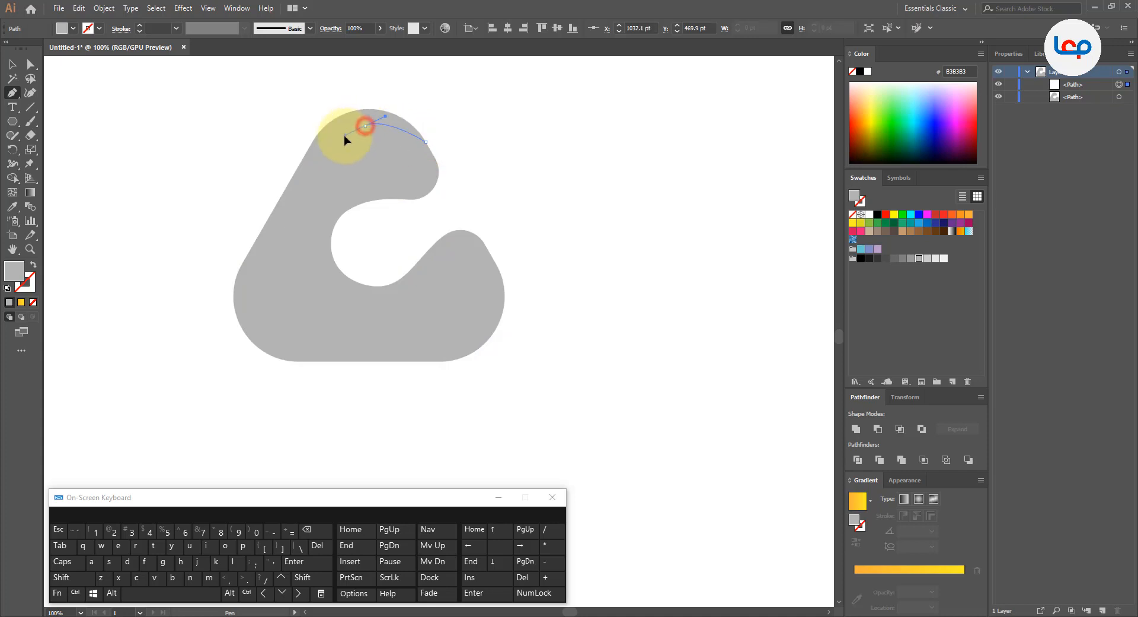
left_click_drag(344, 138, 340, 138)
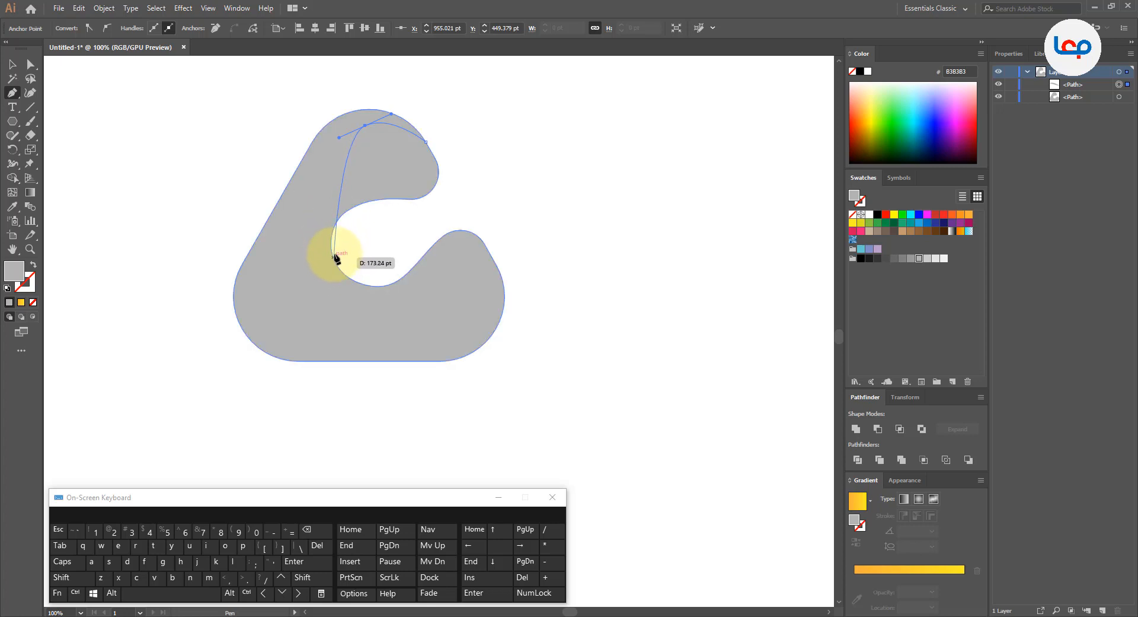
left_click_drag(332, 254, 363, 308)
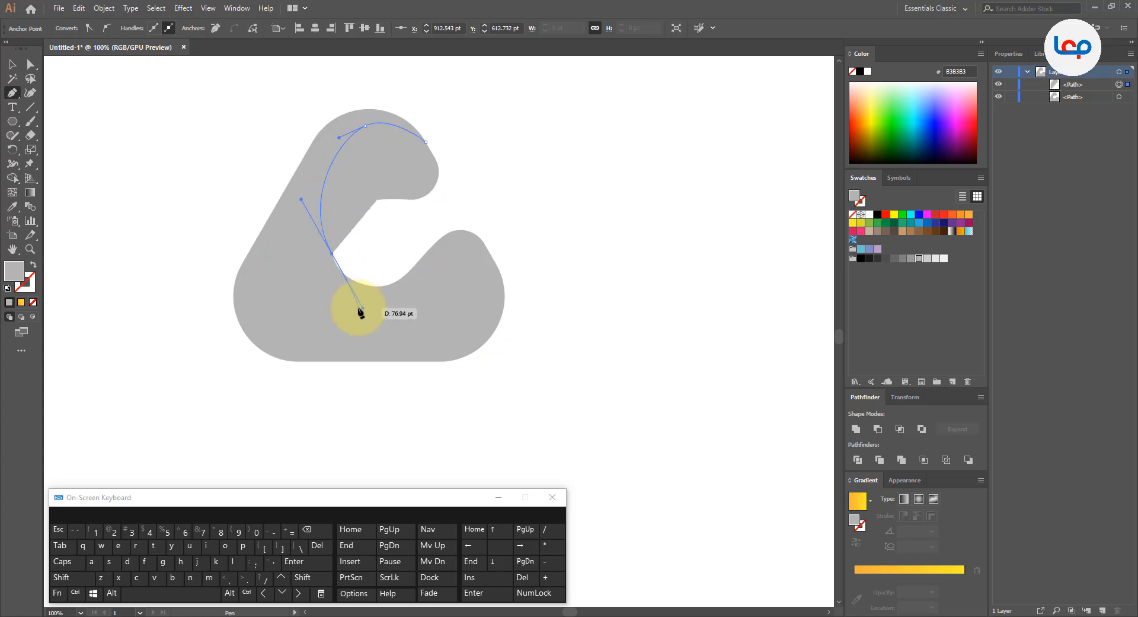
left_click(464, 209)
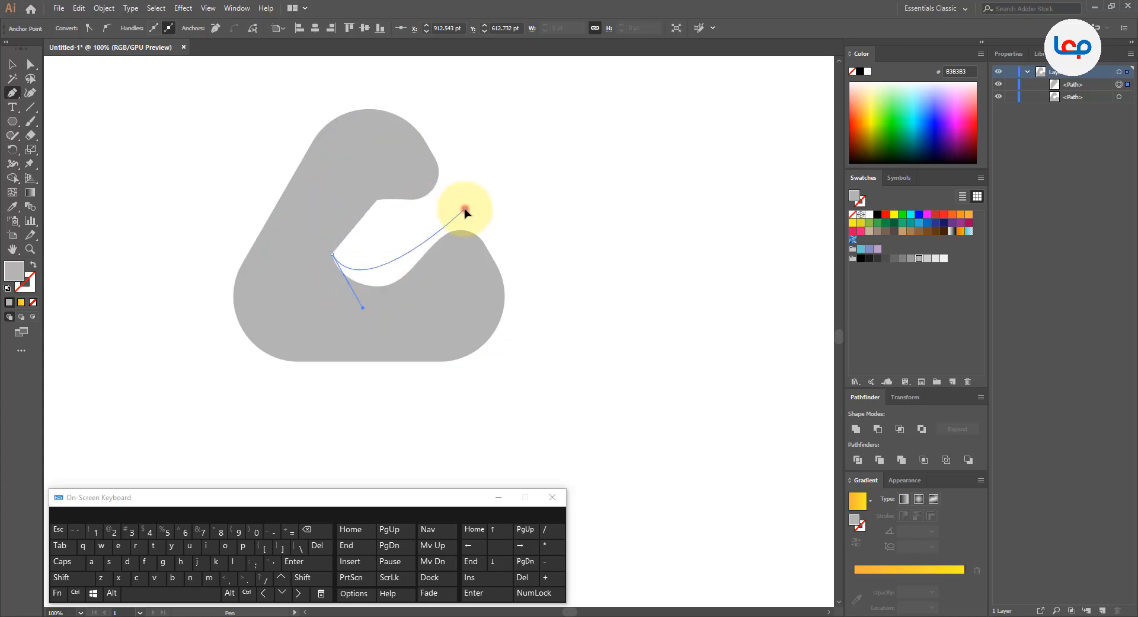
left_click(501, 142)
left_click(426, 141)
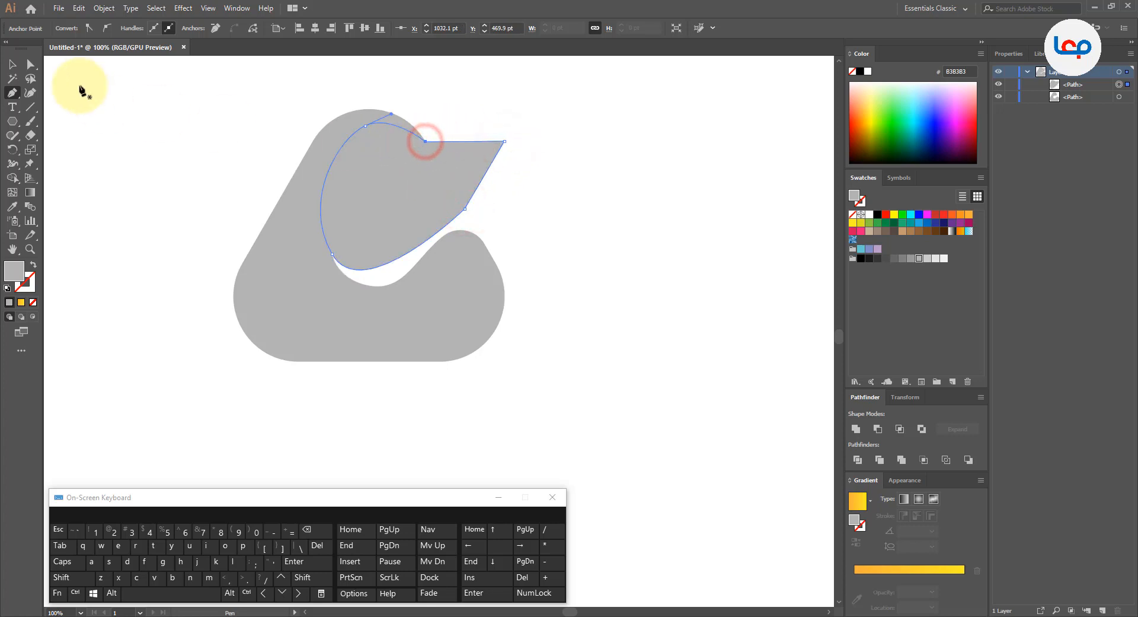
- Select both shapes and remove the new path's part outside the arm with the Shape Builder tool, keeping the arm as a separate piece
left_click(12, 68)
left_click_drag(285, 128, 419, 236)
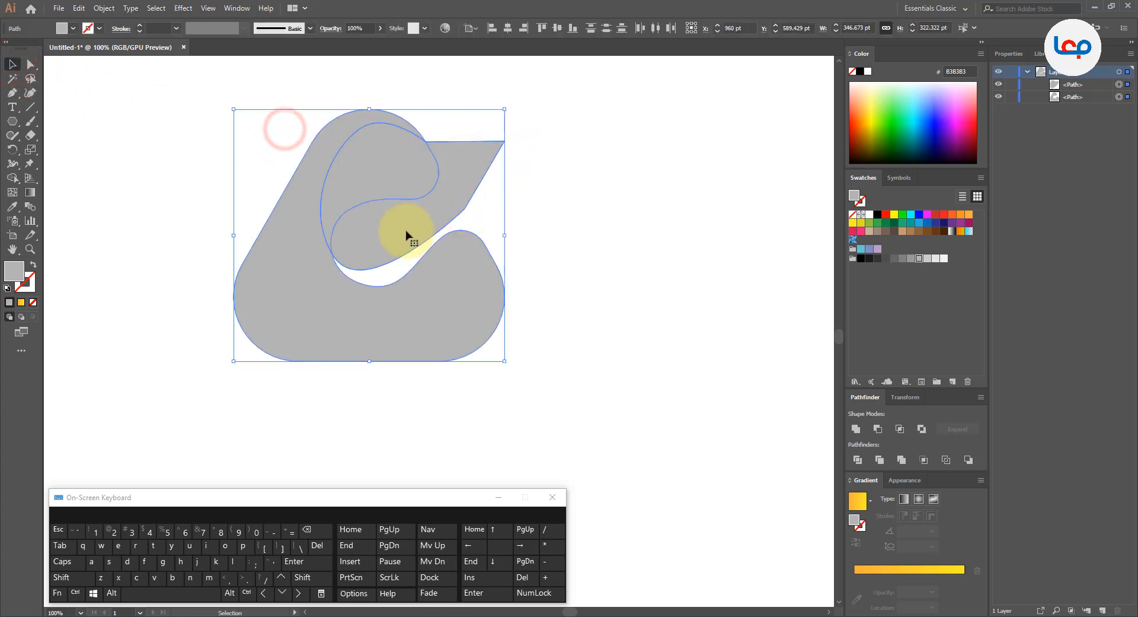
left_click(12, 178)
left_click(460, 181, "alt")
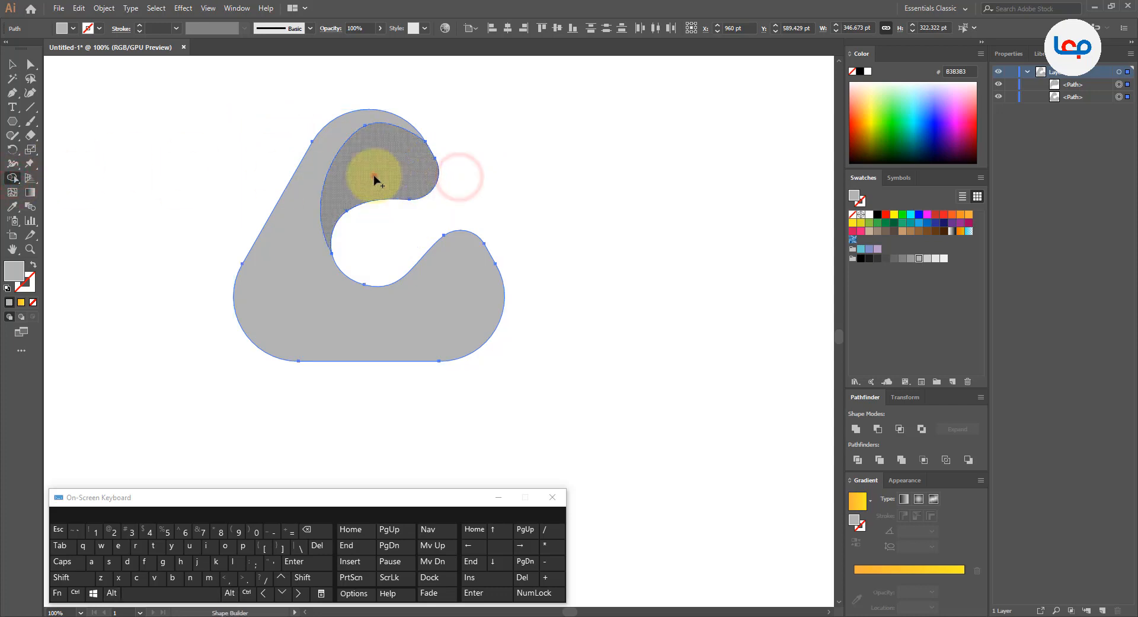
left_click_drag(376, 178, 309, 196)
- Fill only the separated upper-arm piece with the dark 1A1A1A swatch and deselect it
left_click(12, 64)
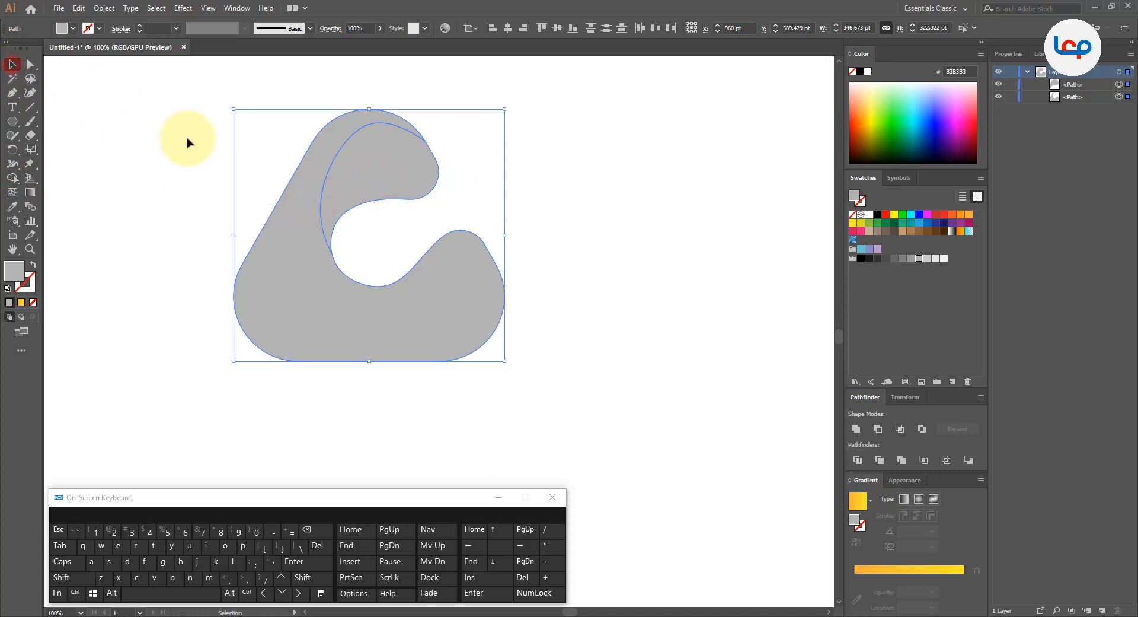
left_click(187, 138)
left_click(369, 160)
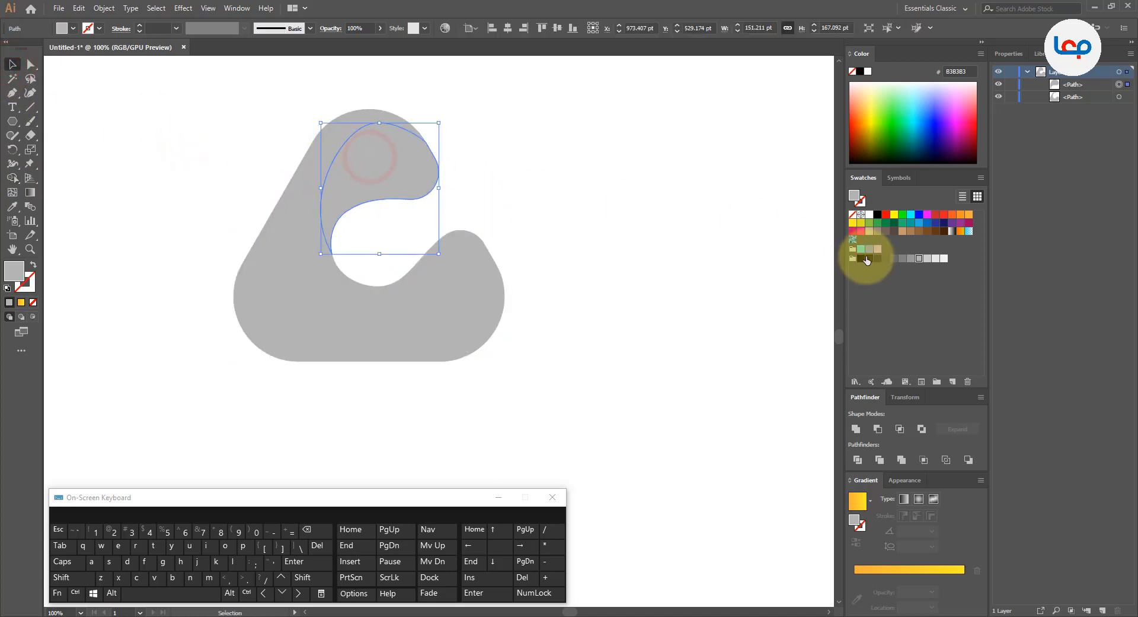
left_click(869, 258)
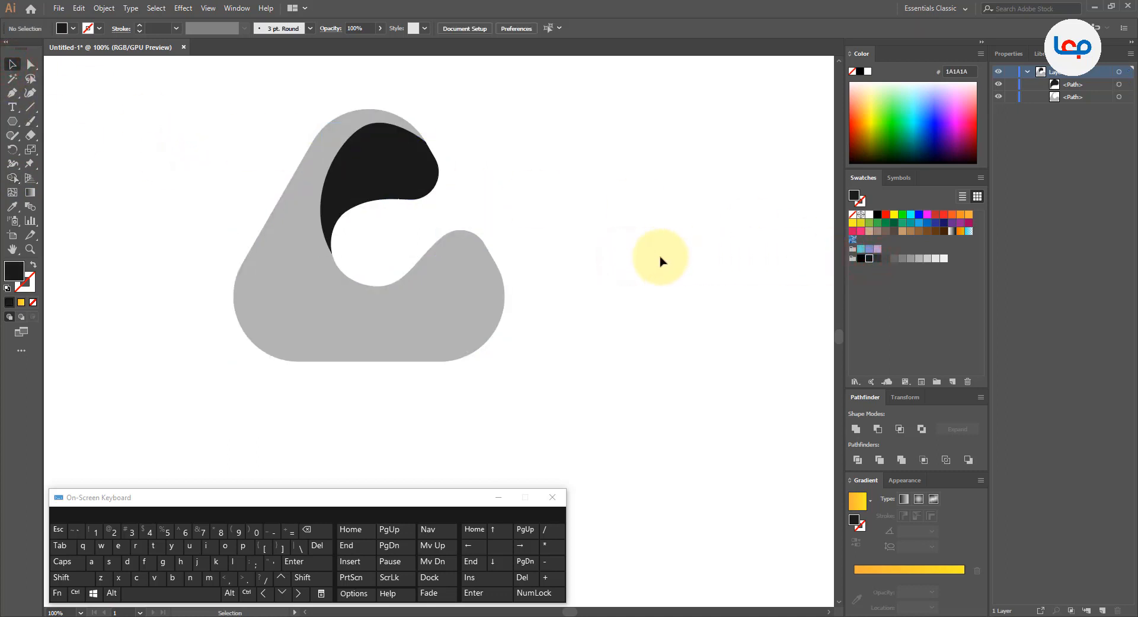
scroll(401, 216, "down", 1)
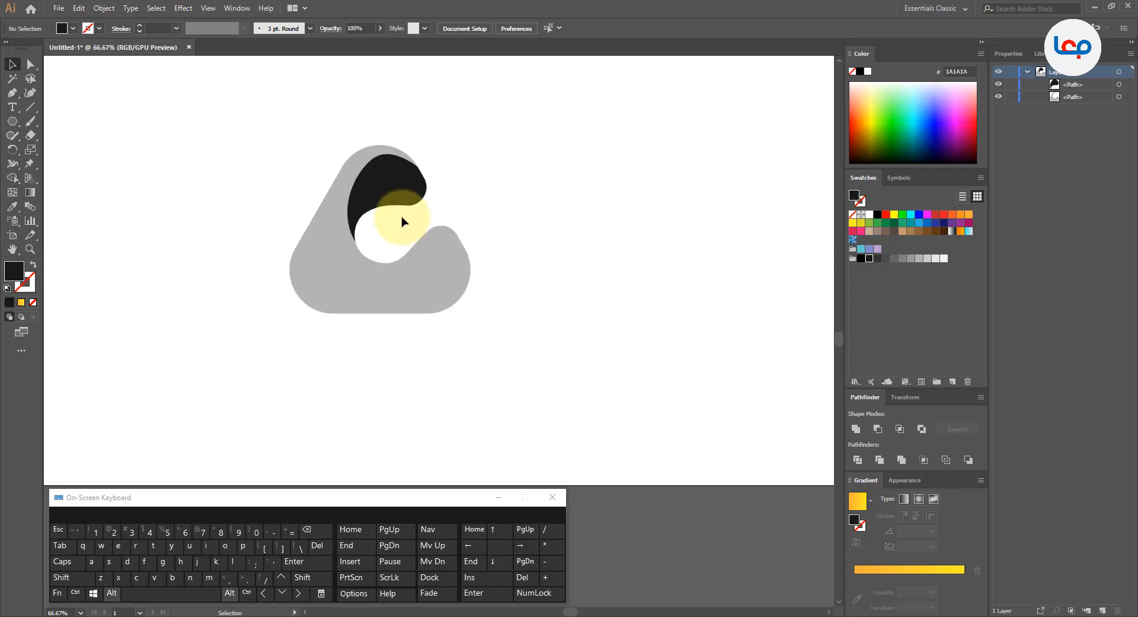
scroll(404, 221, "up", 1)
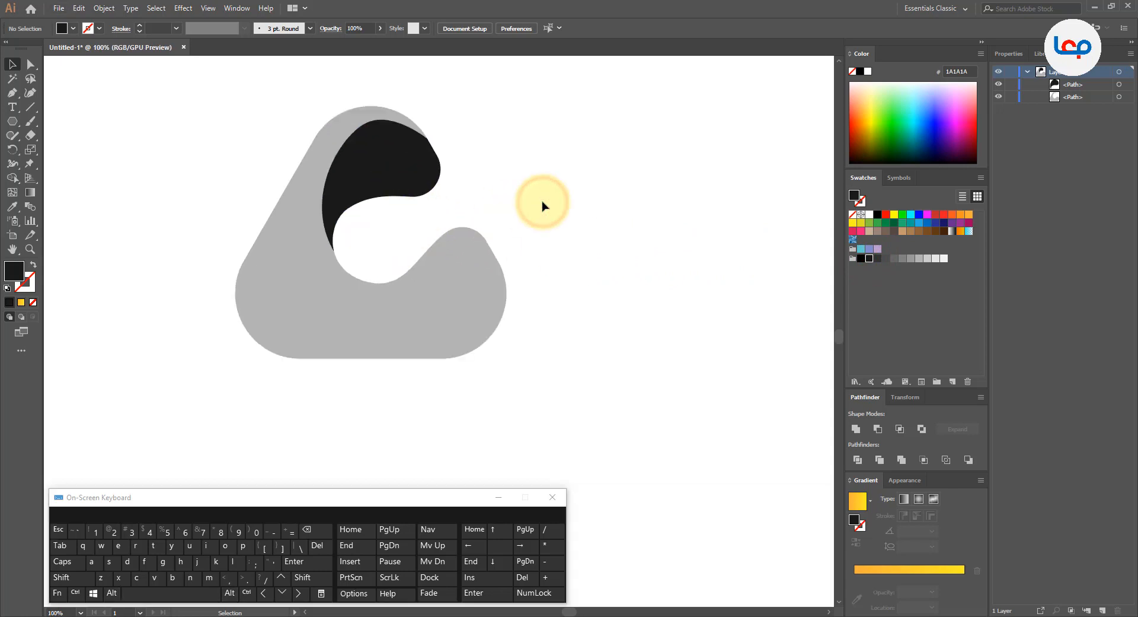
left_click(579, 227)
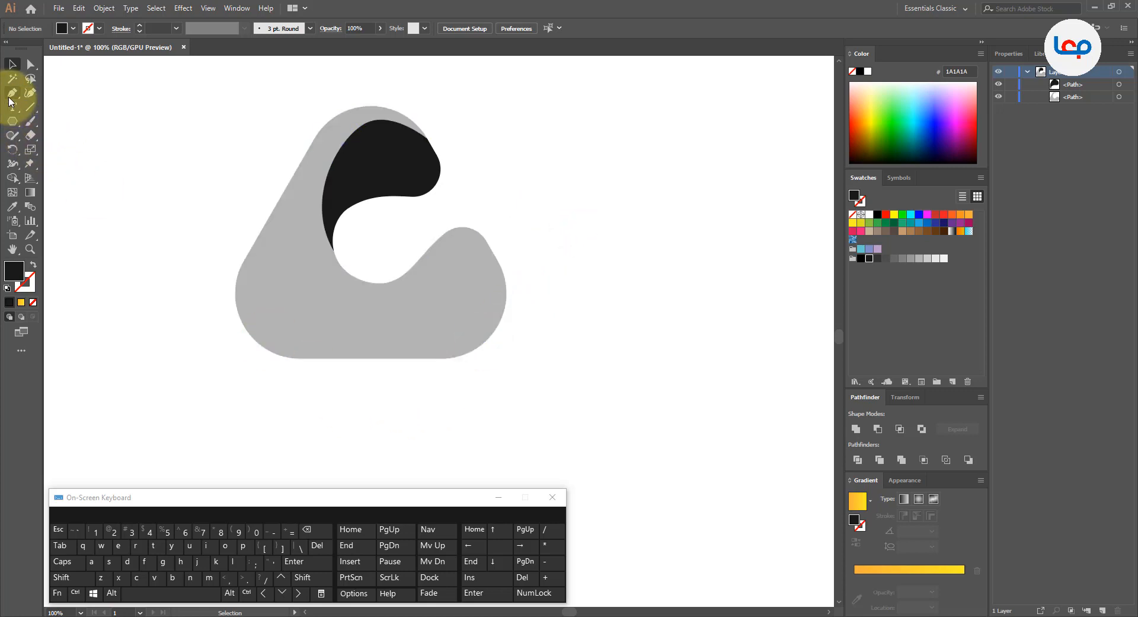
- Add an anchor point at the middle of the grey shape's bottom edge and convert it to a smooth point with horizontal handles
left_click(399, 296)
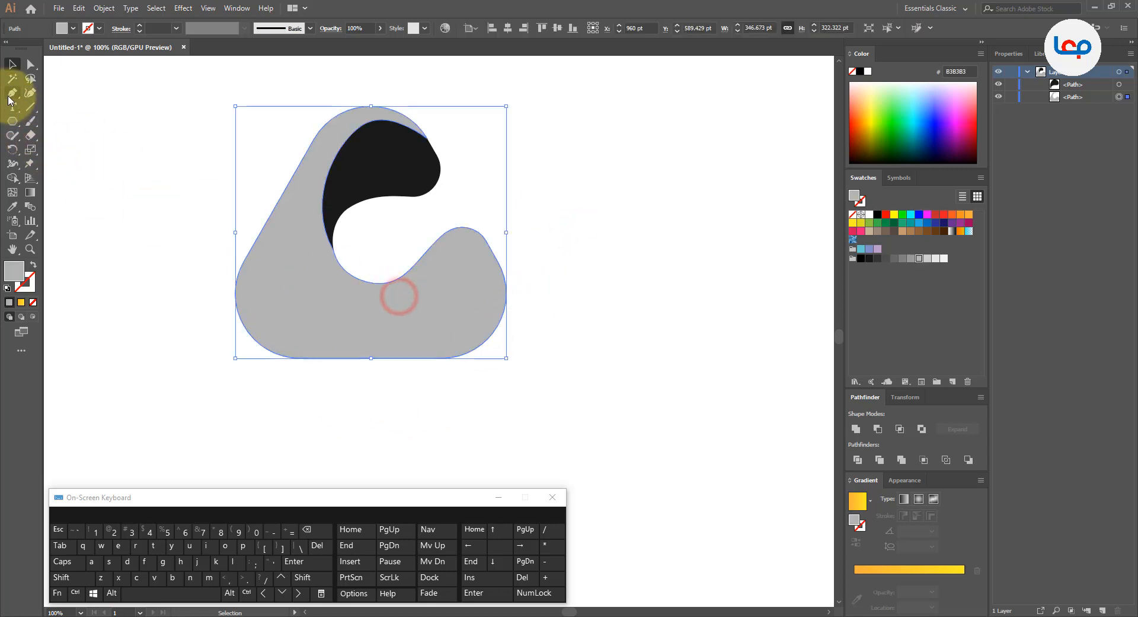
left_click_drag(12, 99, 45, 109)
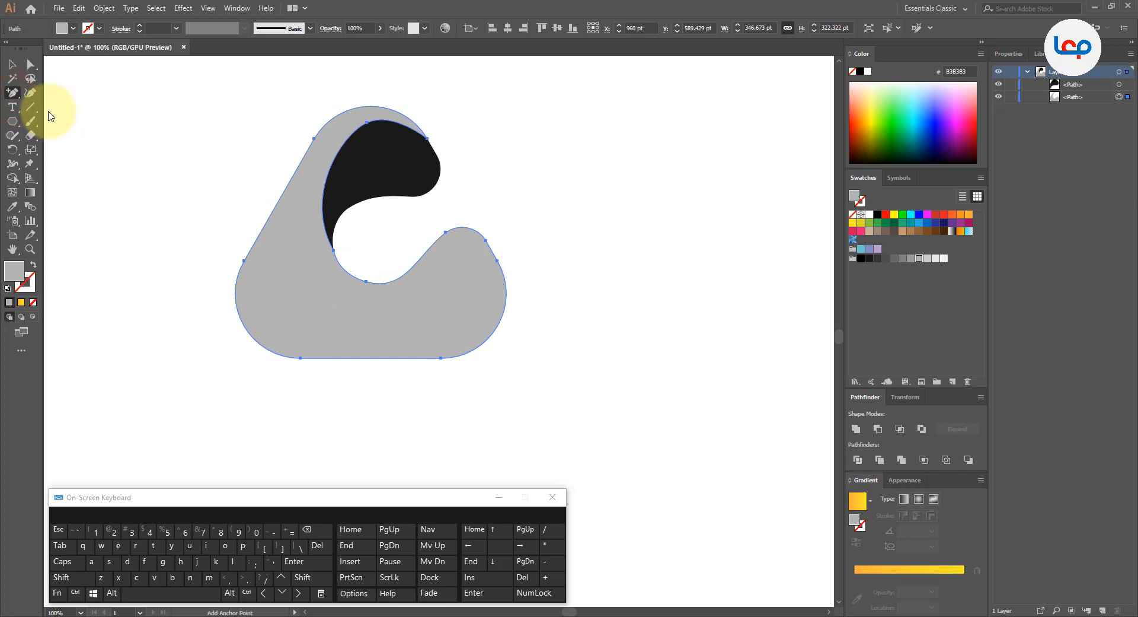
left_click(371, 358)
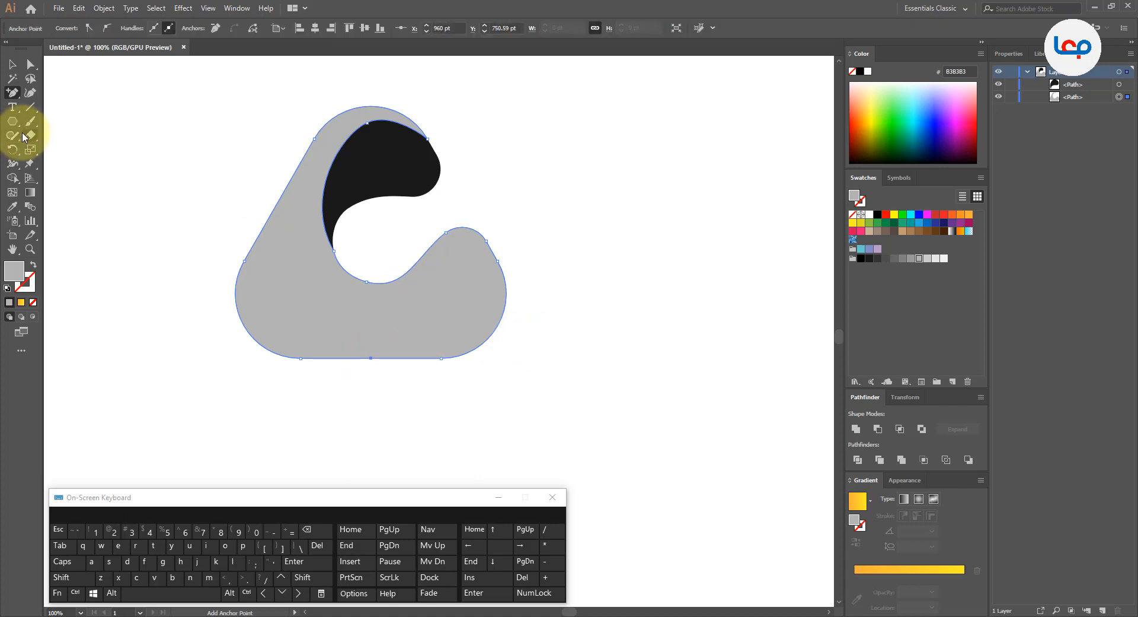
left_click(12, 95)
left_click(76, 135)
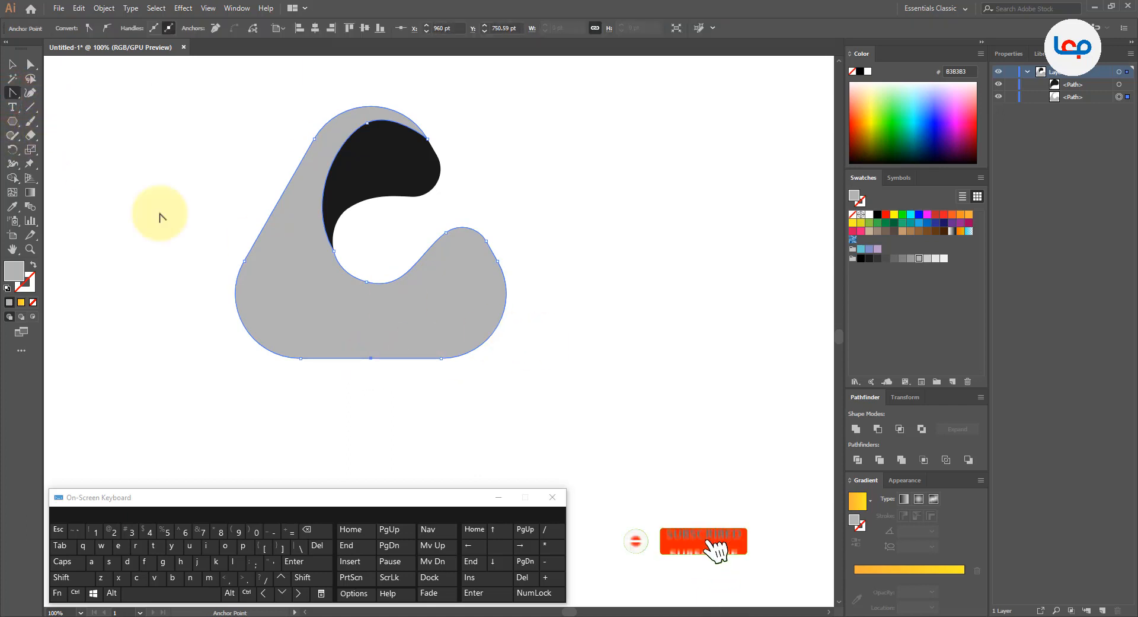
left_click_drag(371, 359, 402, 363)
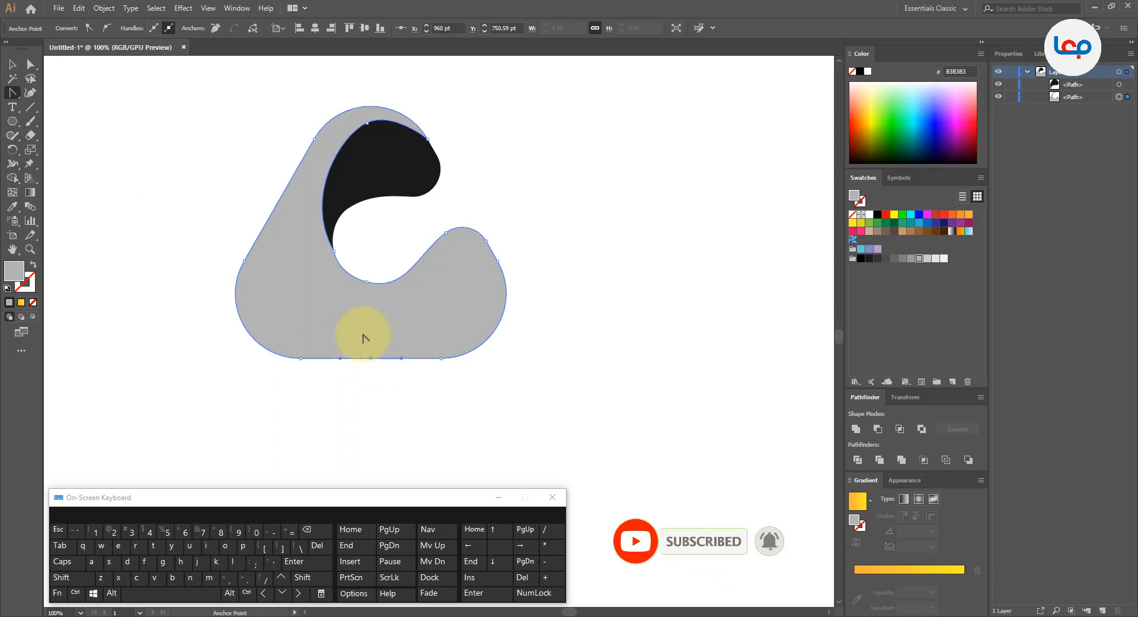
- Move the bottom edge's middle anchor point straight up about 26 pt to arch the edge inward, and deselect
left_click(31, 63)
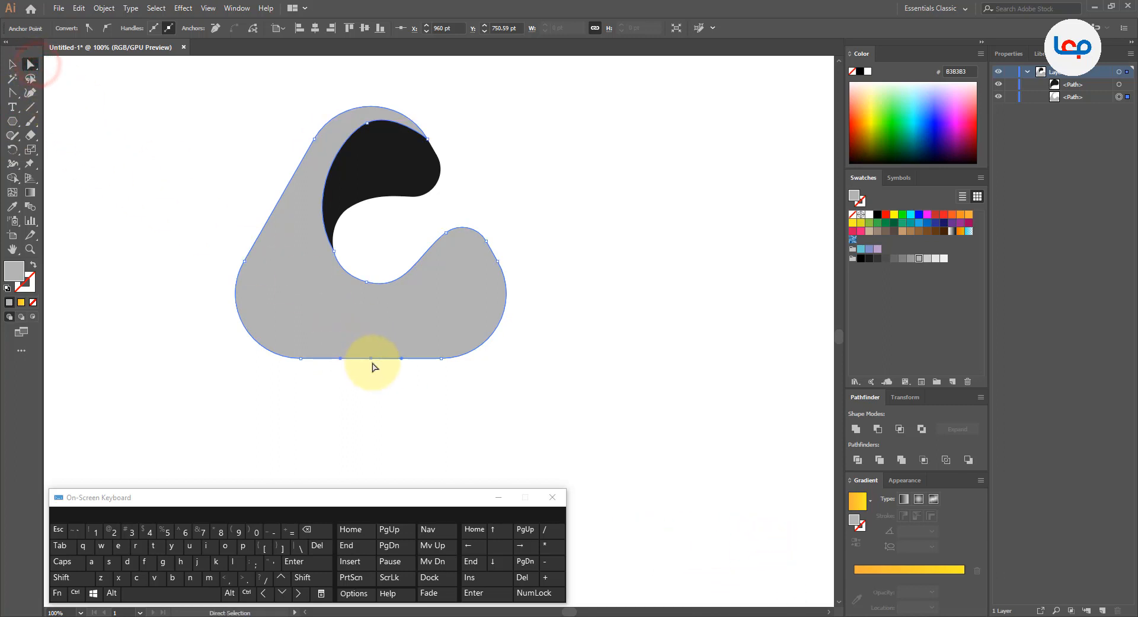
left_click_drag(372, 359, 340, 343)
key("shift")
key("shift")
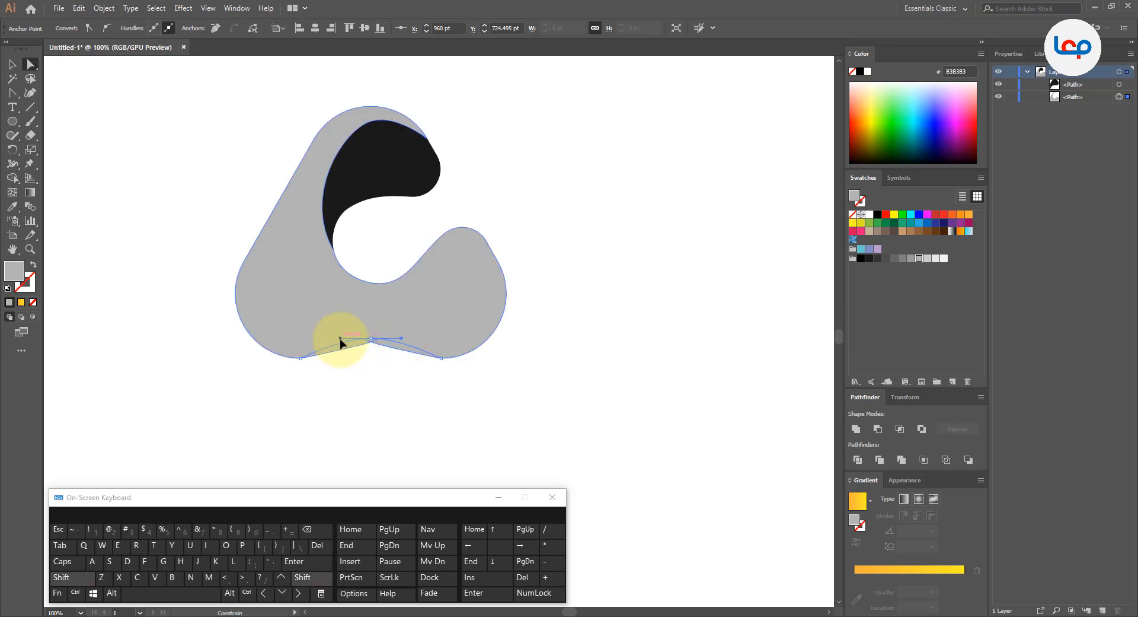
left_click_drag(341, 343, 341, 343)
left_click(374, 364)
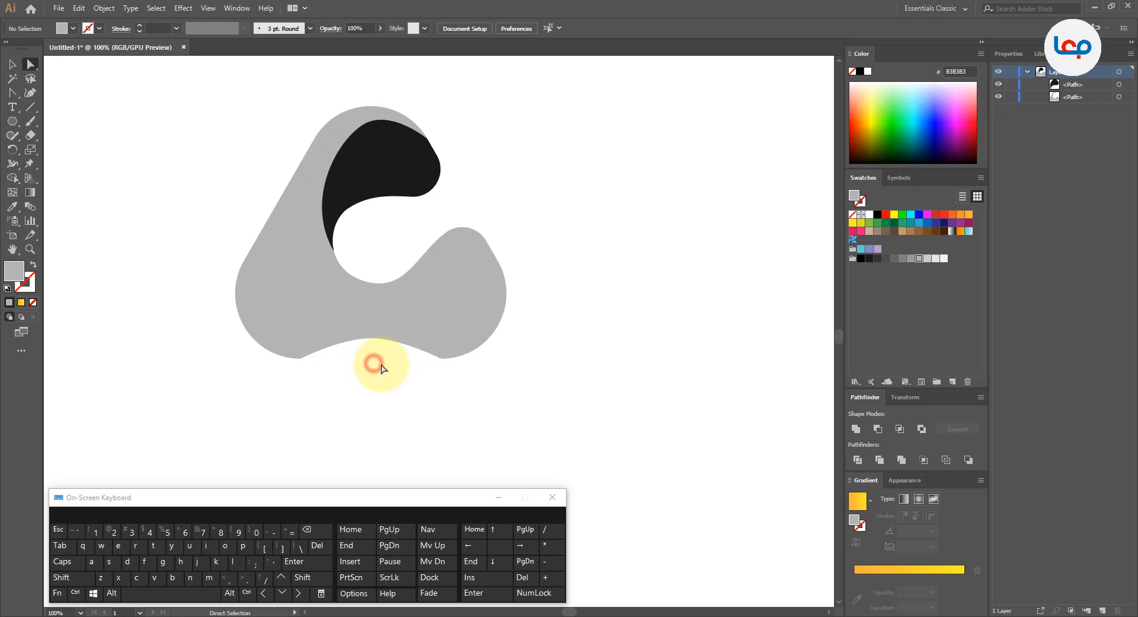
- Round the two corners at the ends of the arched bottom edge so they blend smoothly into the lower lobes
left_click(446, 356)
left_click_drag(468, 417, 274, 355)
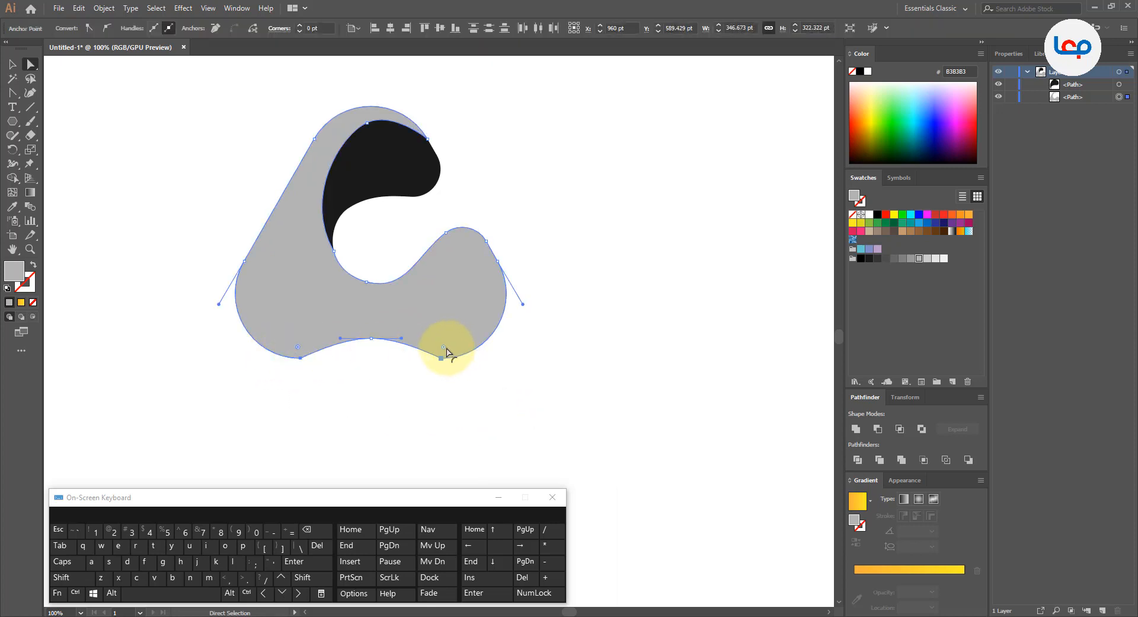
left_click_drag(445, 348, 481, 285)
left_click(501, 364)
- Draw a closed Pen path over the lower-right lobe, curving from its right edge to the bottom arch and closing around outside the shape
scroll(478, 340, "down", 1)
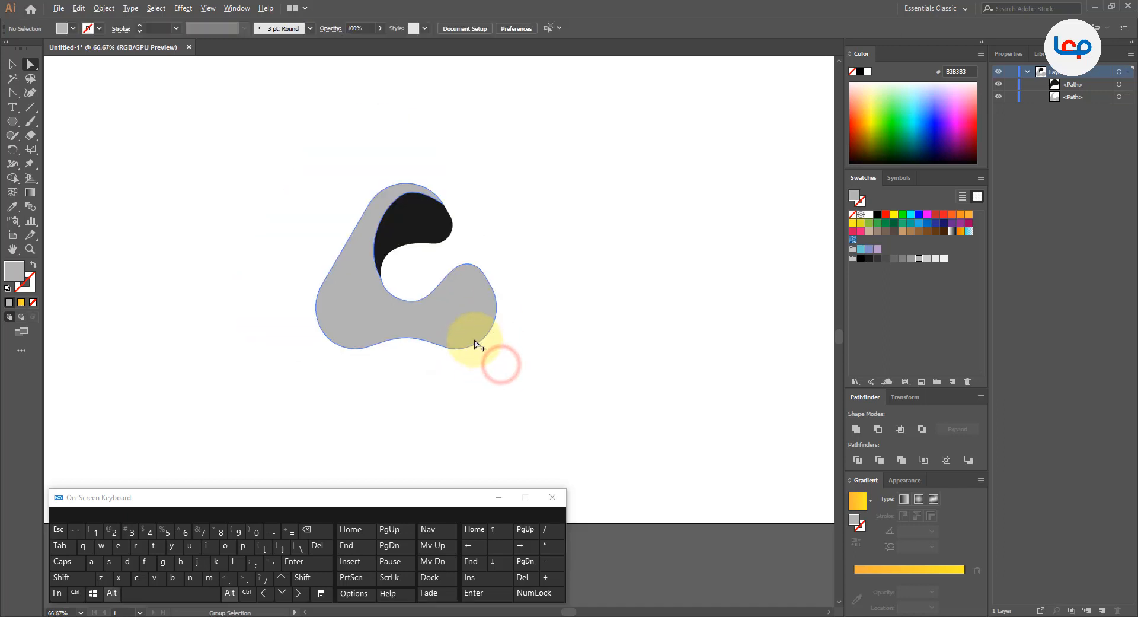
scroll(440, 257, "up", 1)
scroll(441, 259, "up", 1)
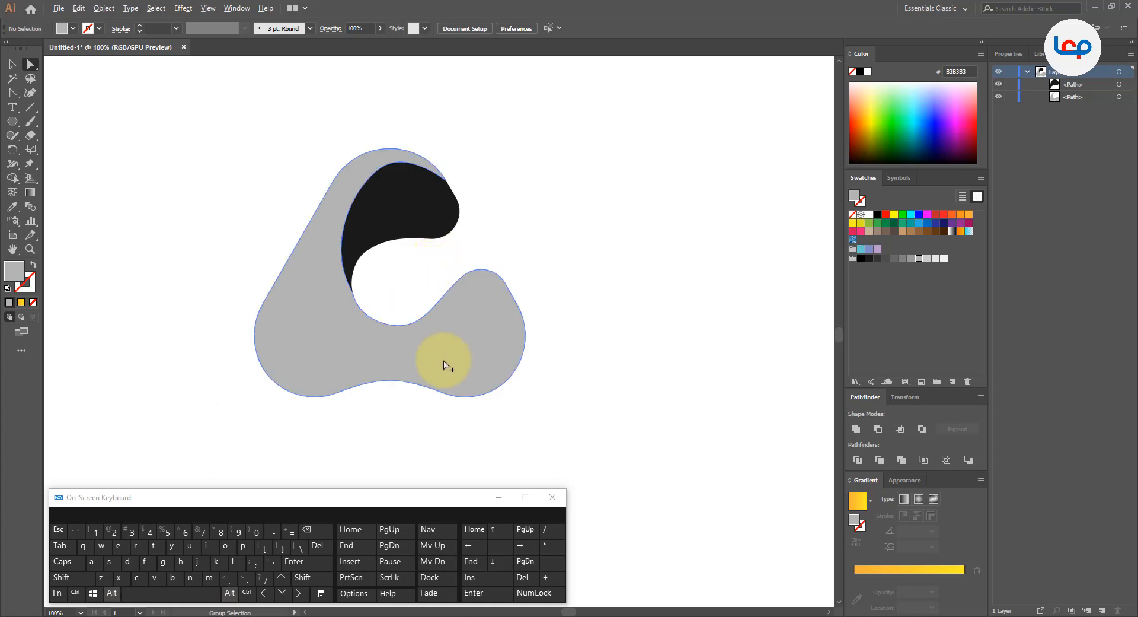
scroll(437, 363, "down", 1)
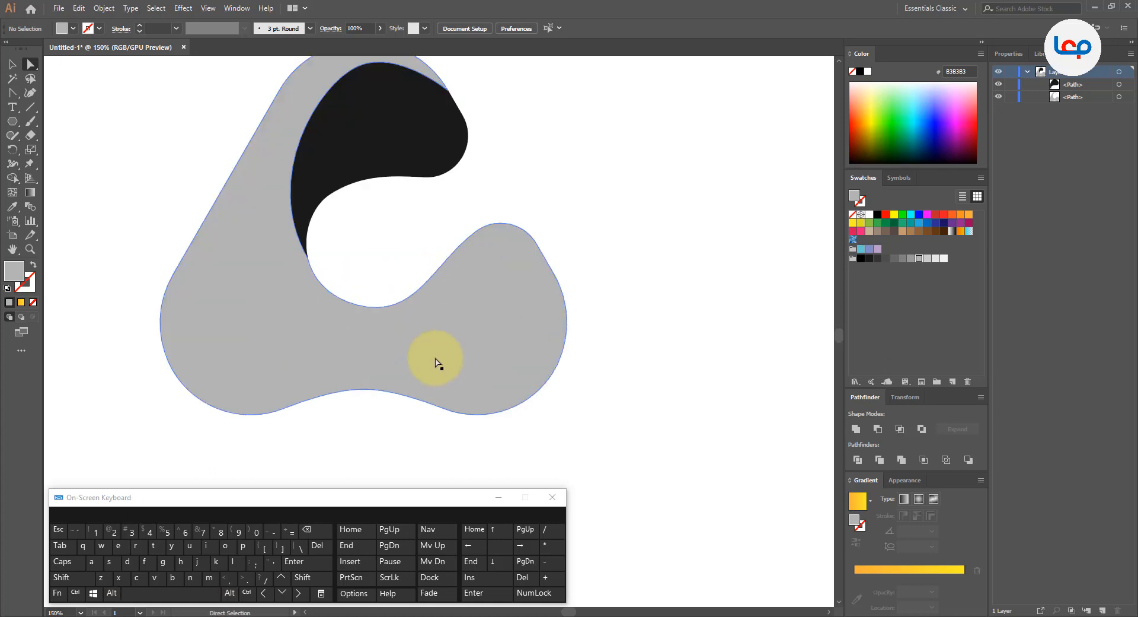
left_click(12, 93)
left_click(49, 94)
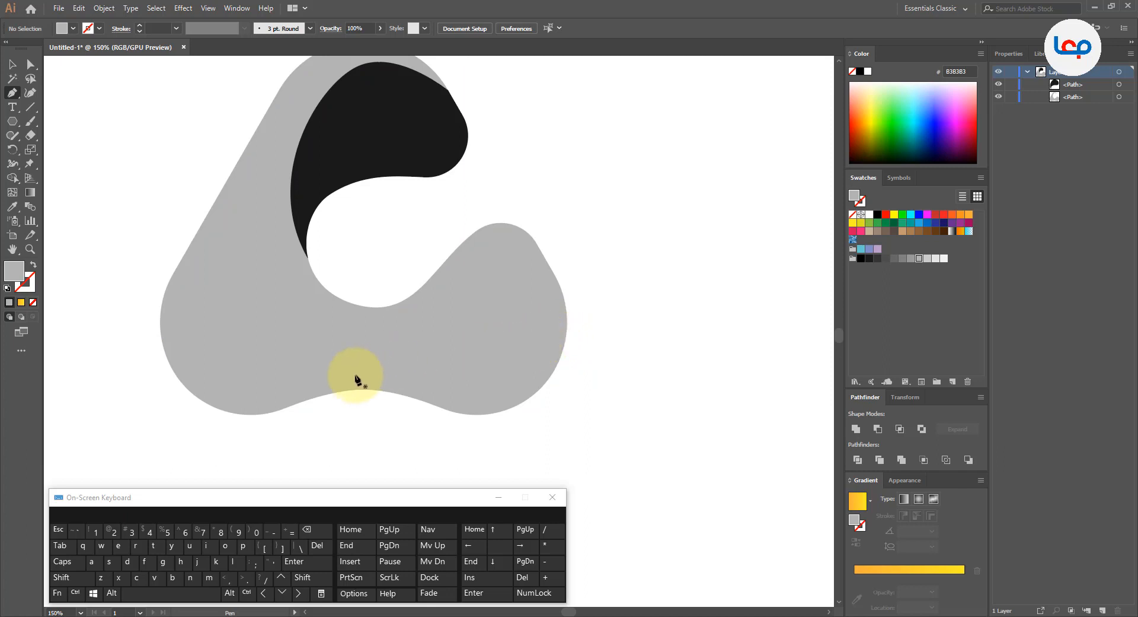
left_click(566, 339)
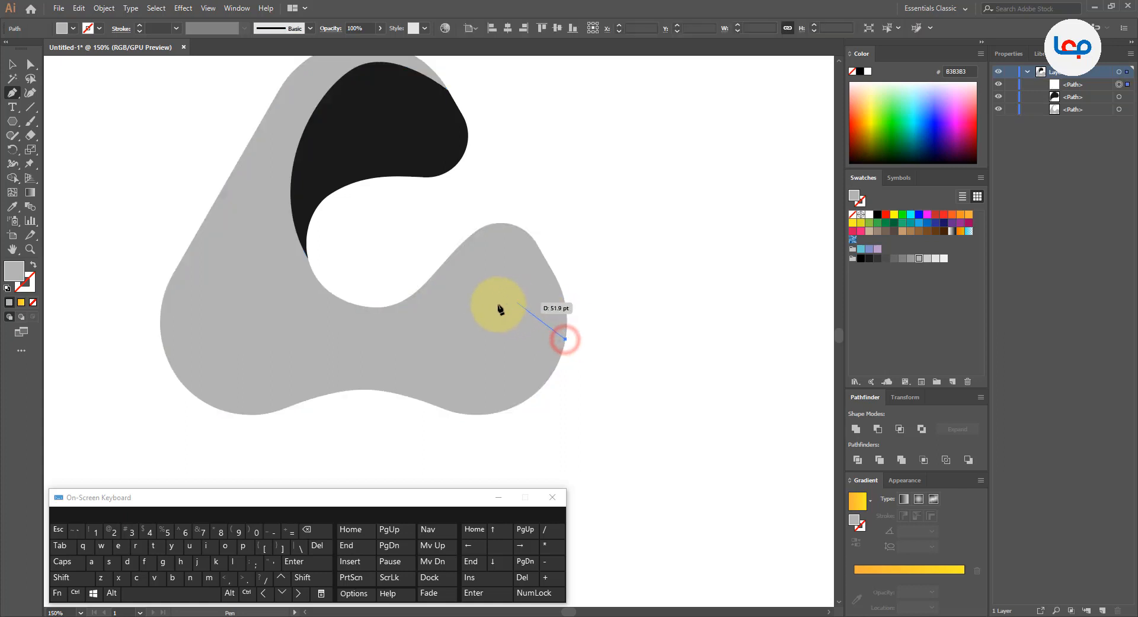
left_click_drag(495, 303, 439, 312)
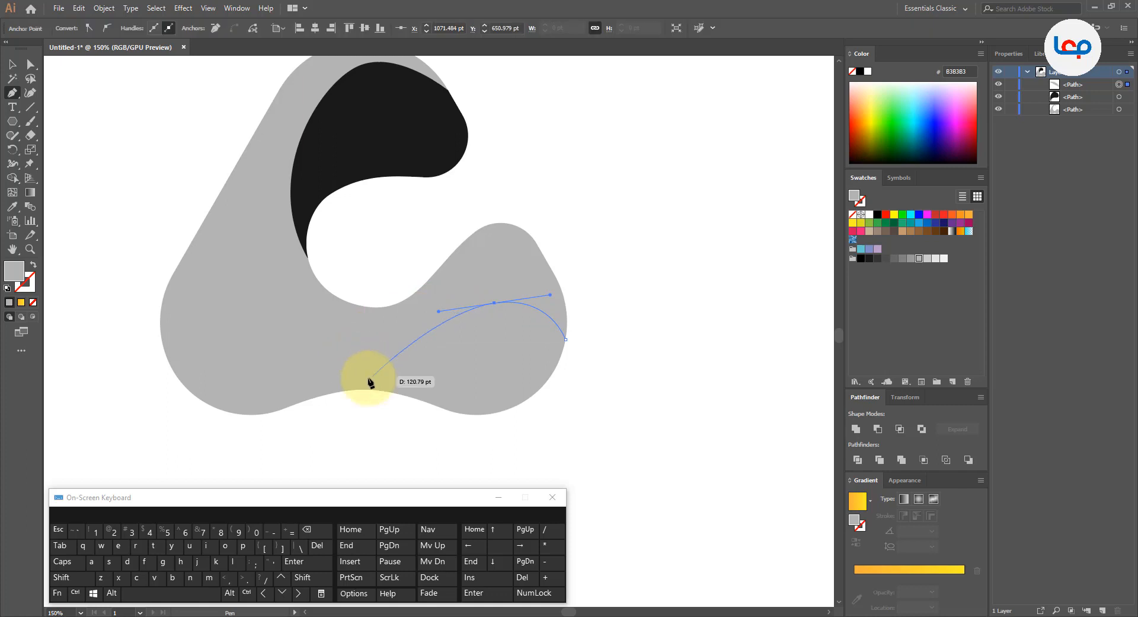
left_click(336, 398)
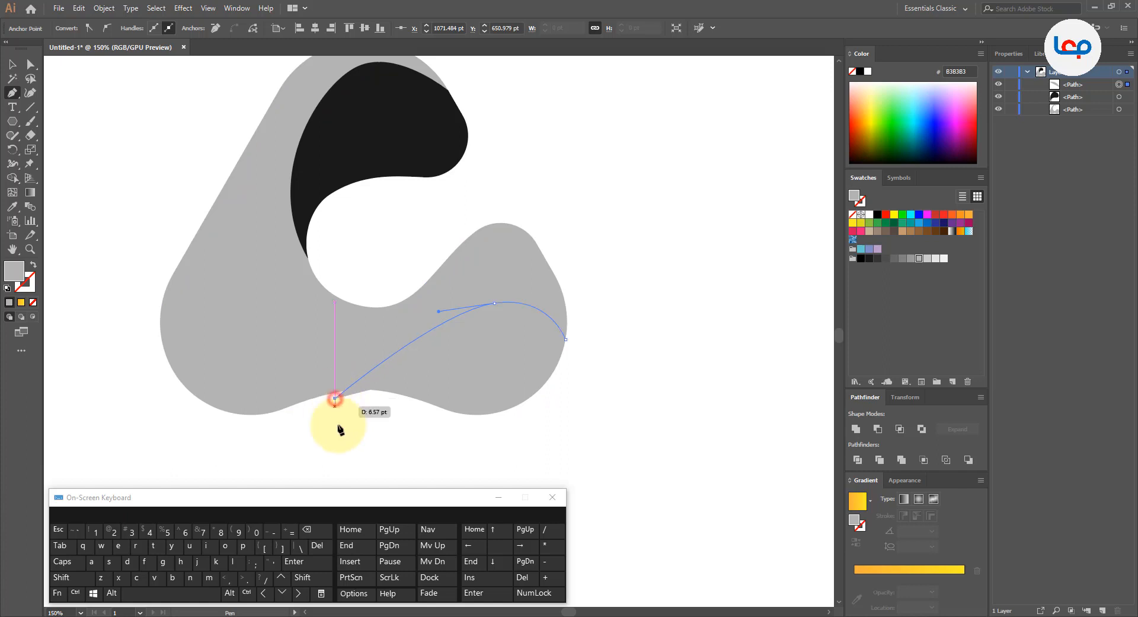
left_click(419, 456)
left_click(554, 438)
left_click(591, 395)
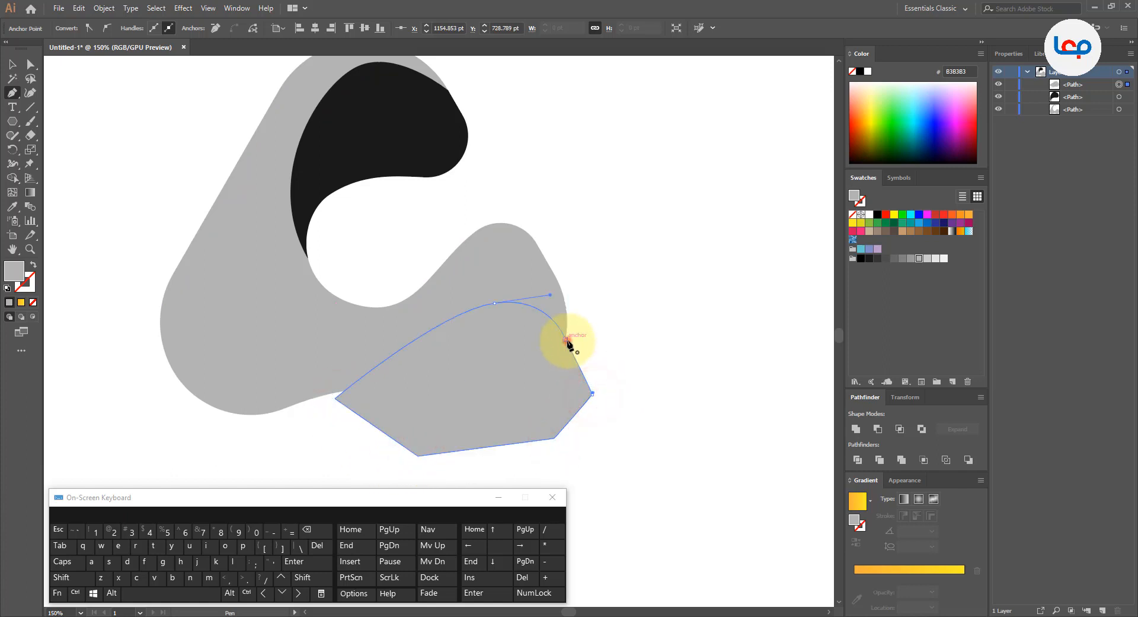
left_click(566, 339)
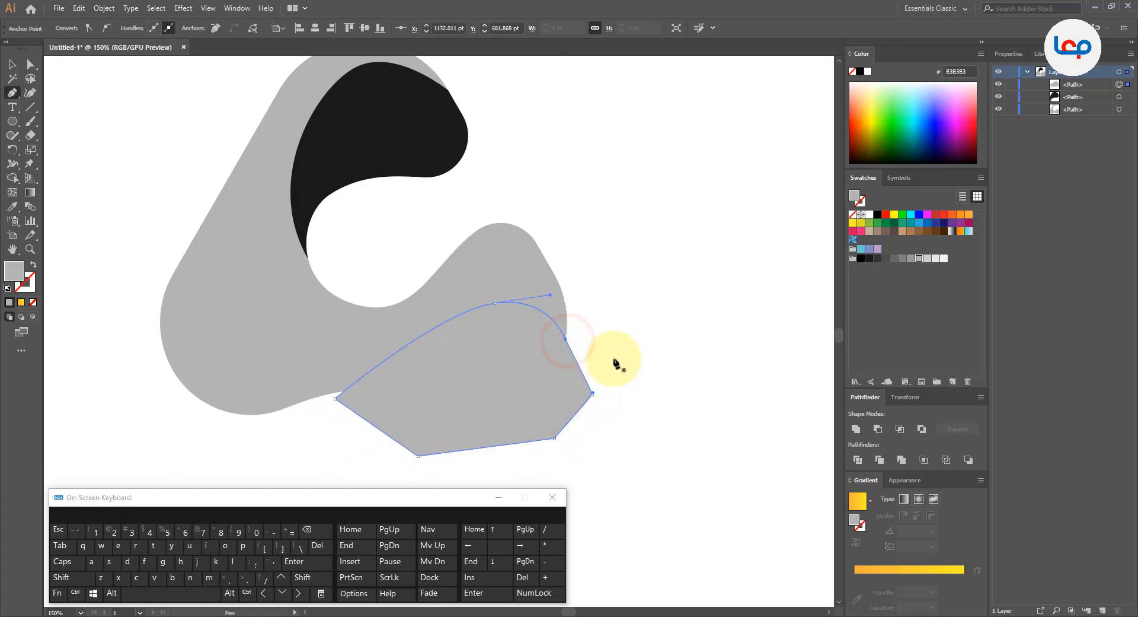
- Trim away the part of the new path outside the grey shape with Shape Builder, keeping the lower-right section, and deselect
left_click(12, 63)
left_click_drag(620, 343, 521, 413)
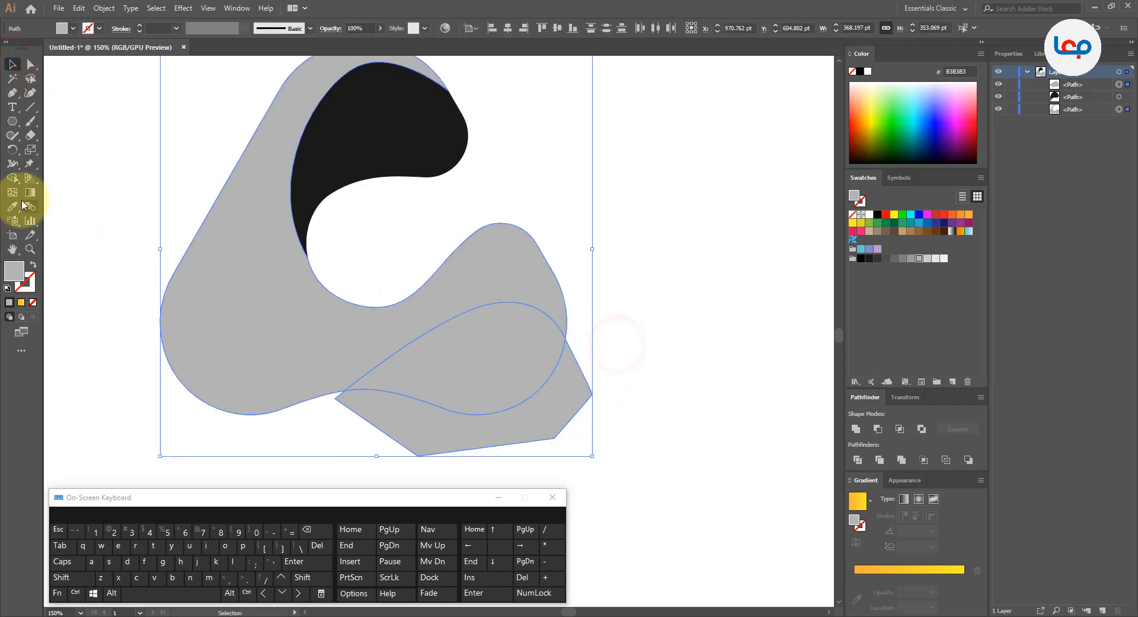
left_click(11, 178)
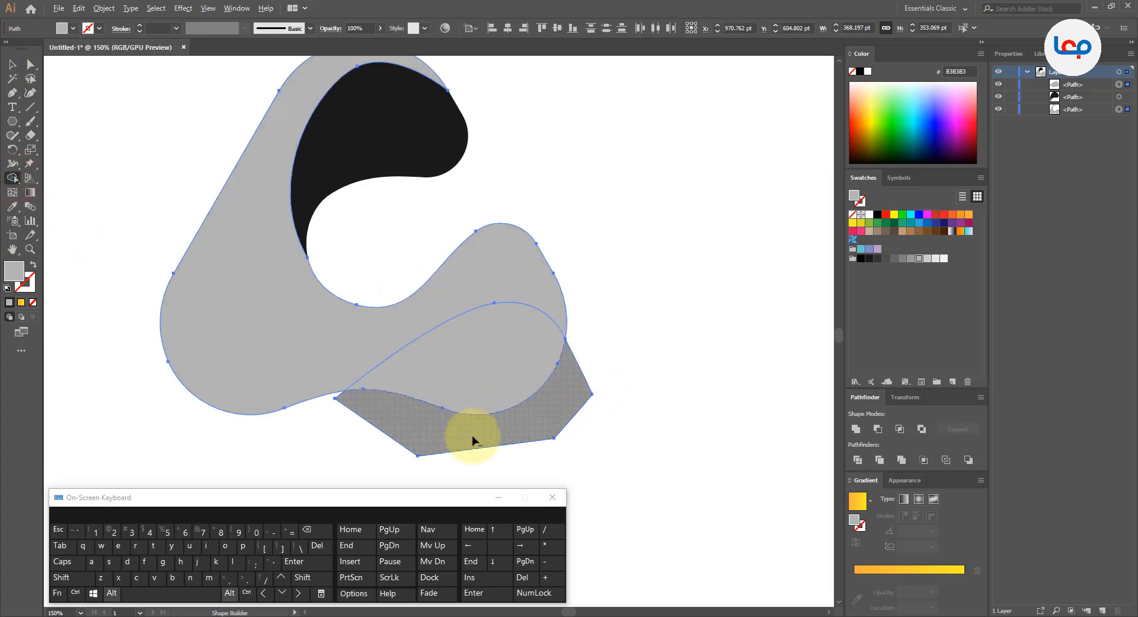
left_click(473, 440, "alt")
left_click(12, 63)
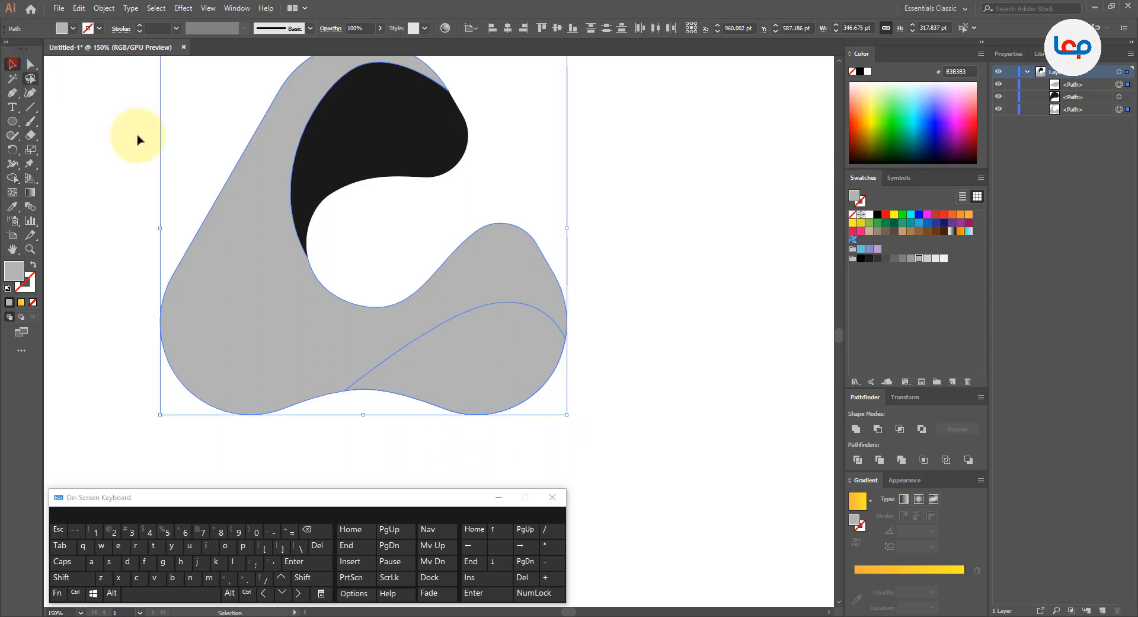
left_click(606, 270)
- Reshape the lower-right section's upper curve by moving its top anchor to about X 1054.8 pt, Y 652.4 pt and extending its right handle
left_click(540, 314)
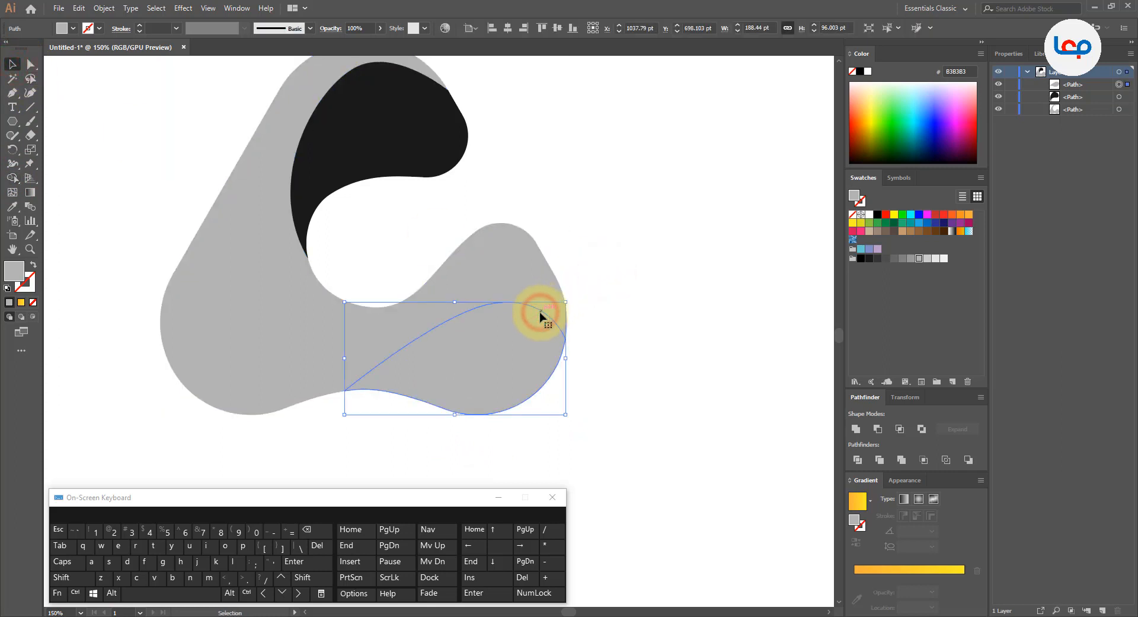
left_click(31, 64)
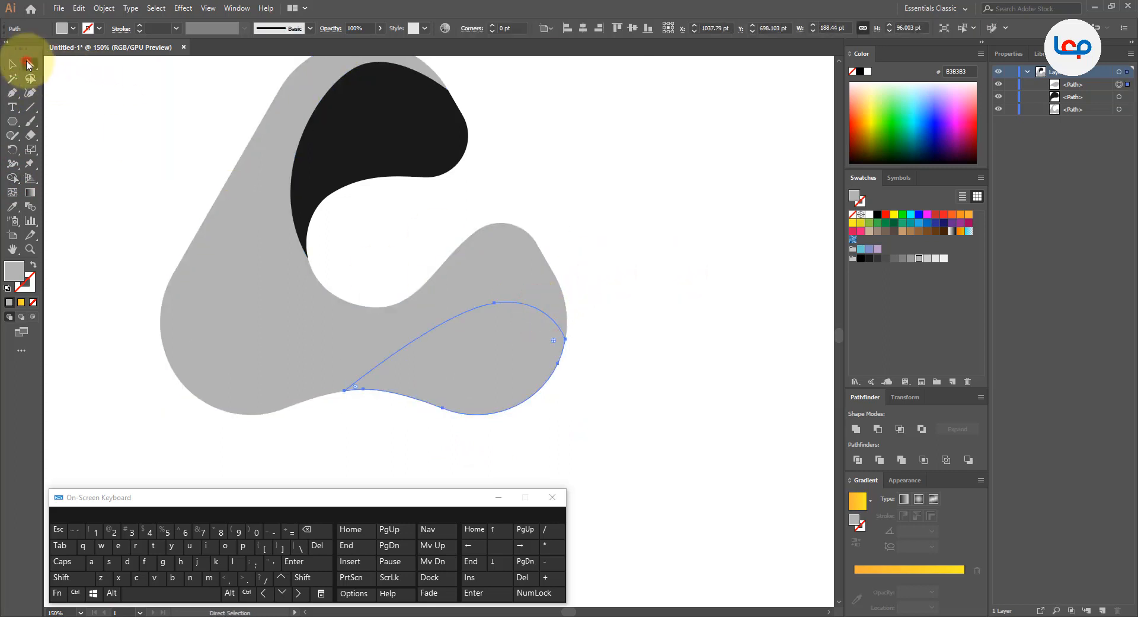
left_click(496, 304)
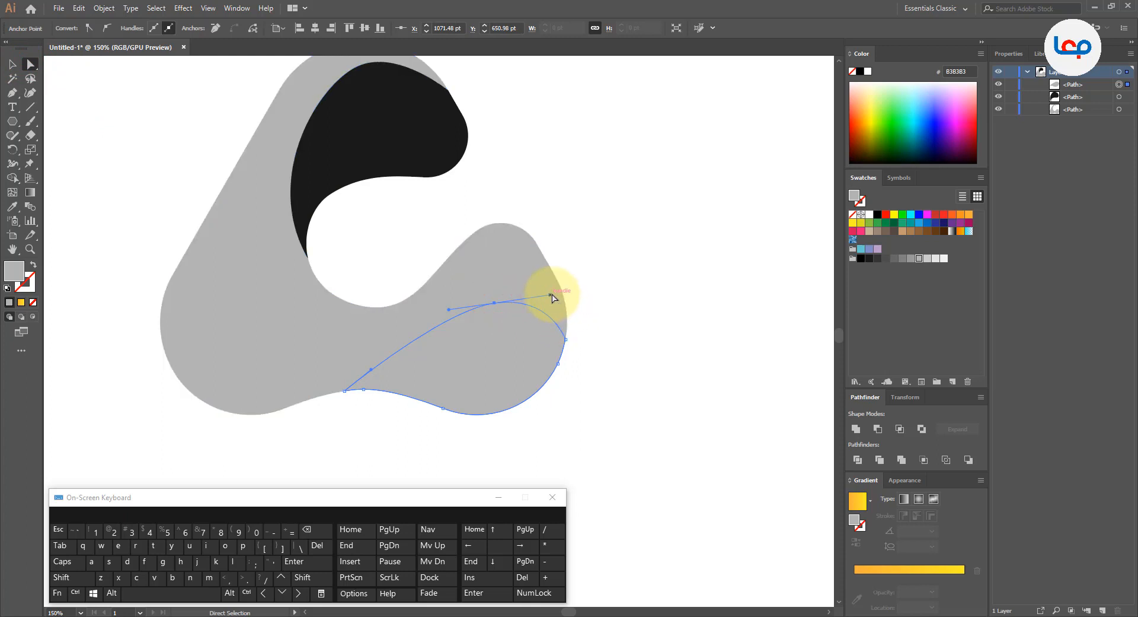
left_click_drag(550, 295, 570, 289)
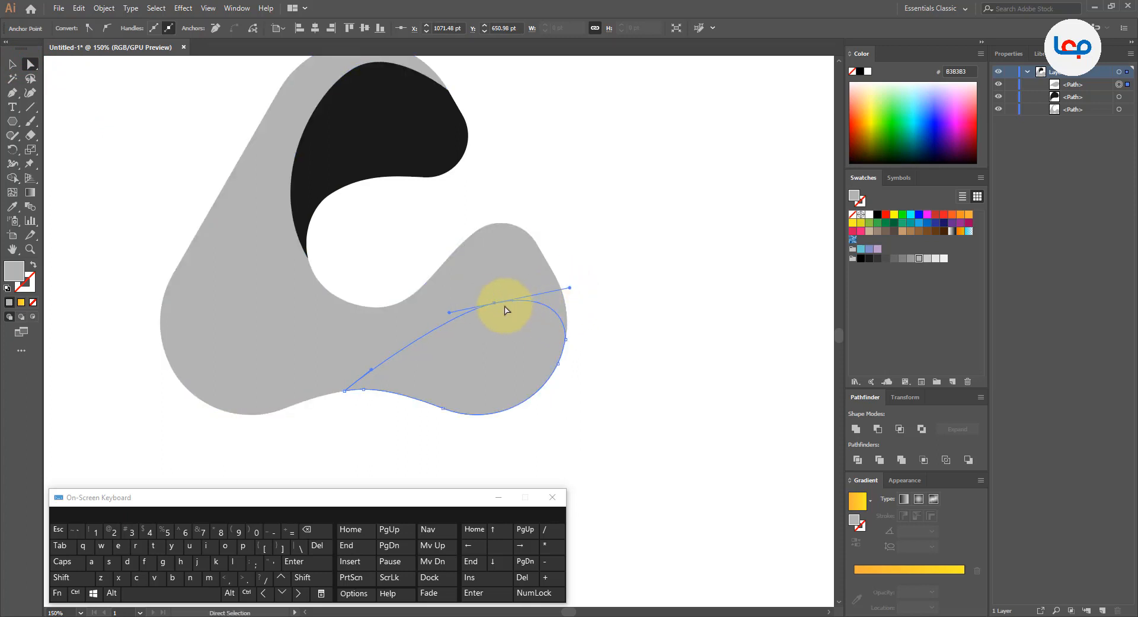
left_click_drag(497, 304, 498, 294)
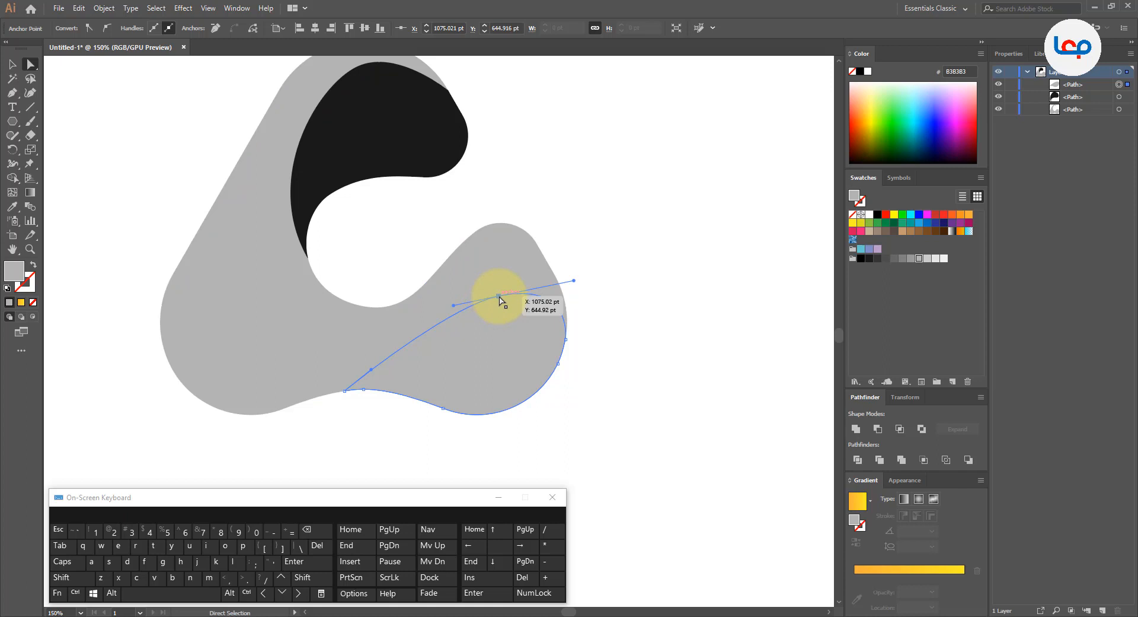
left_click_drag(486, 303, 473, 304)
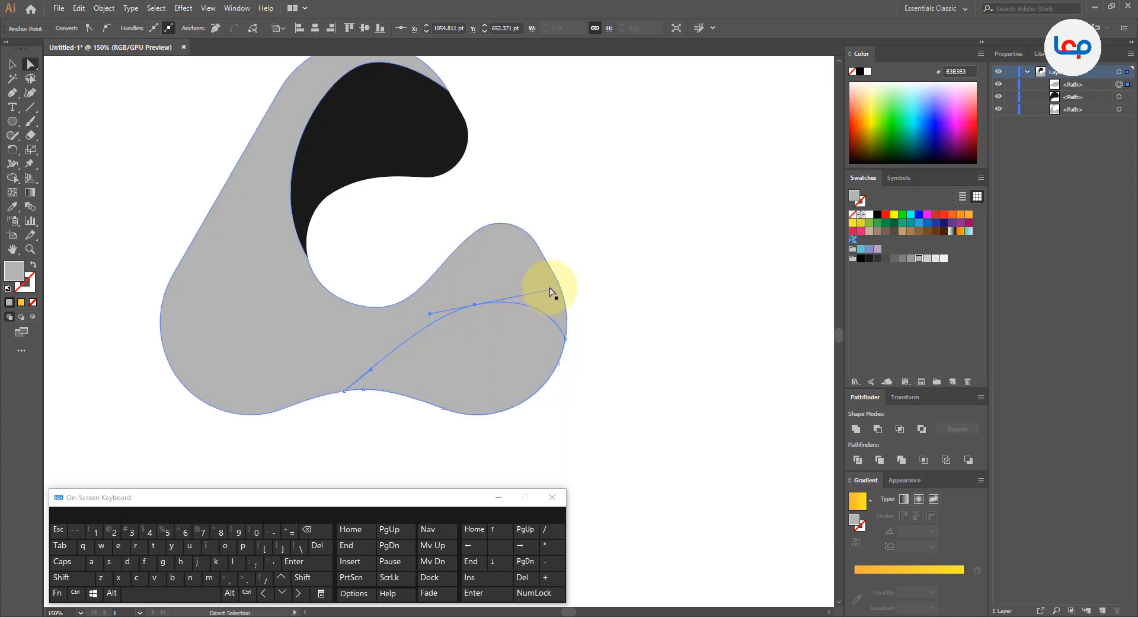
left_click_drag(550, 288, 566, 284)
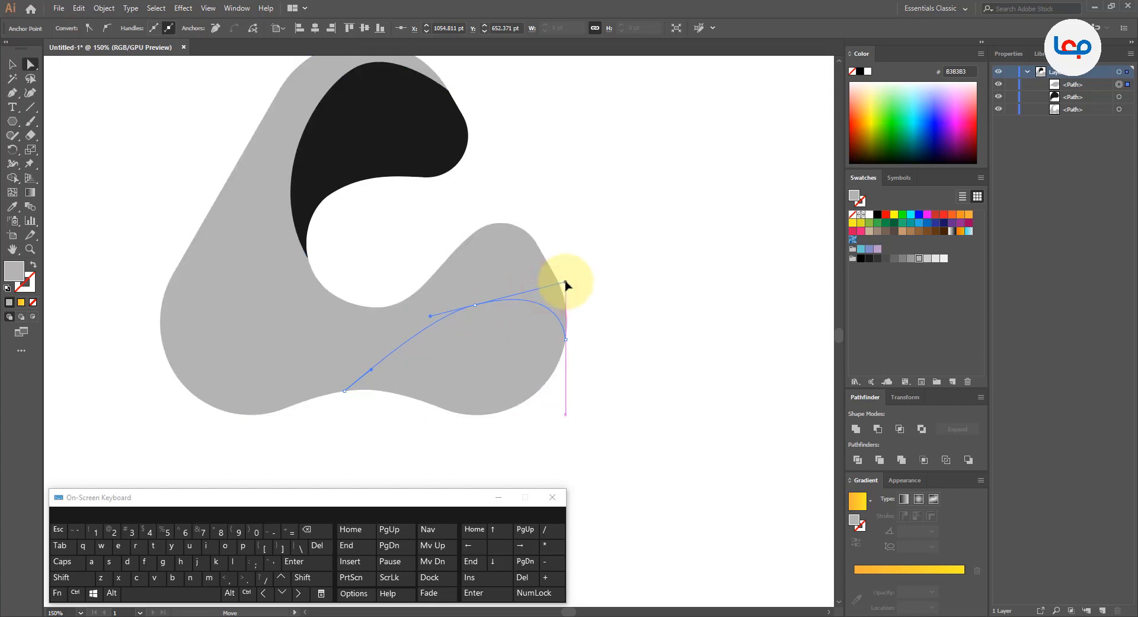
left_click(566, 341)
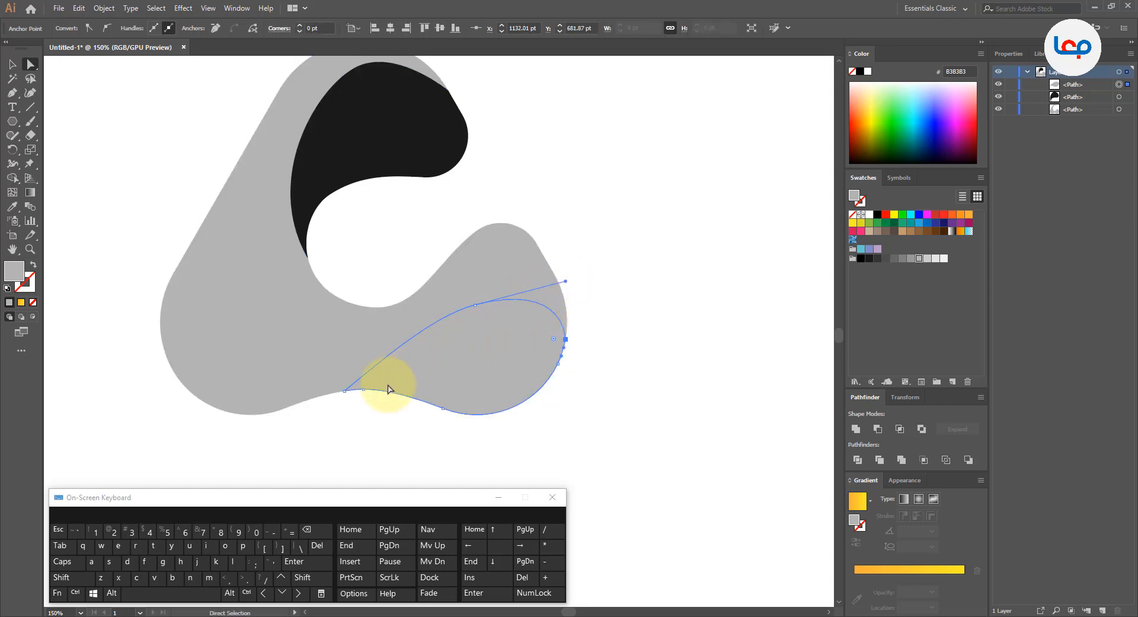
left_click(382, 414)
- Fill the lower-right section with light grey CCCCCC and deselect it
left_click(477, 362)
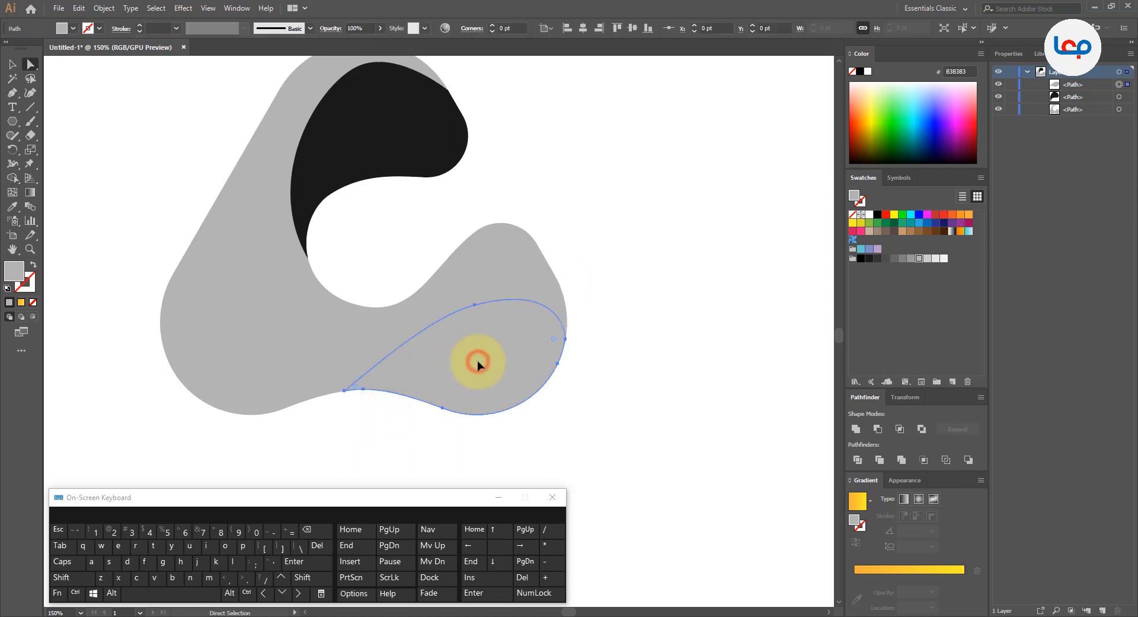
scroll(478, 361, "down", 2)
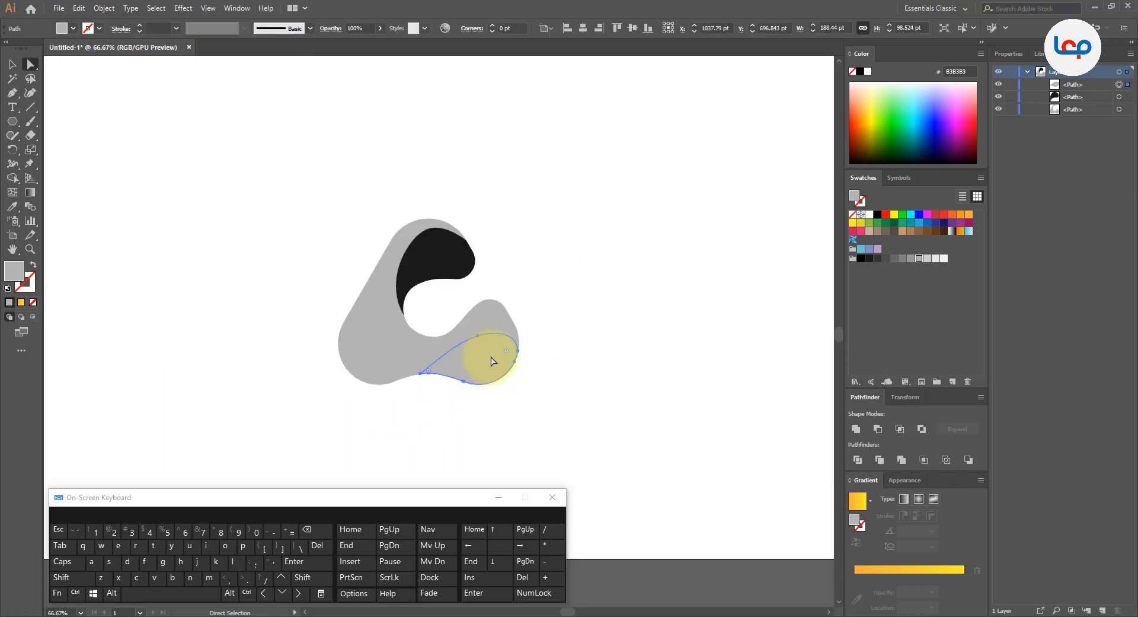
left_click(11, 206)
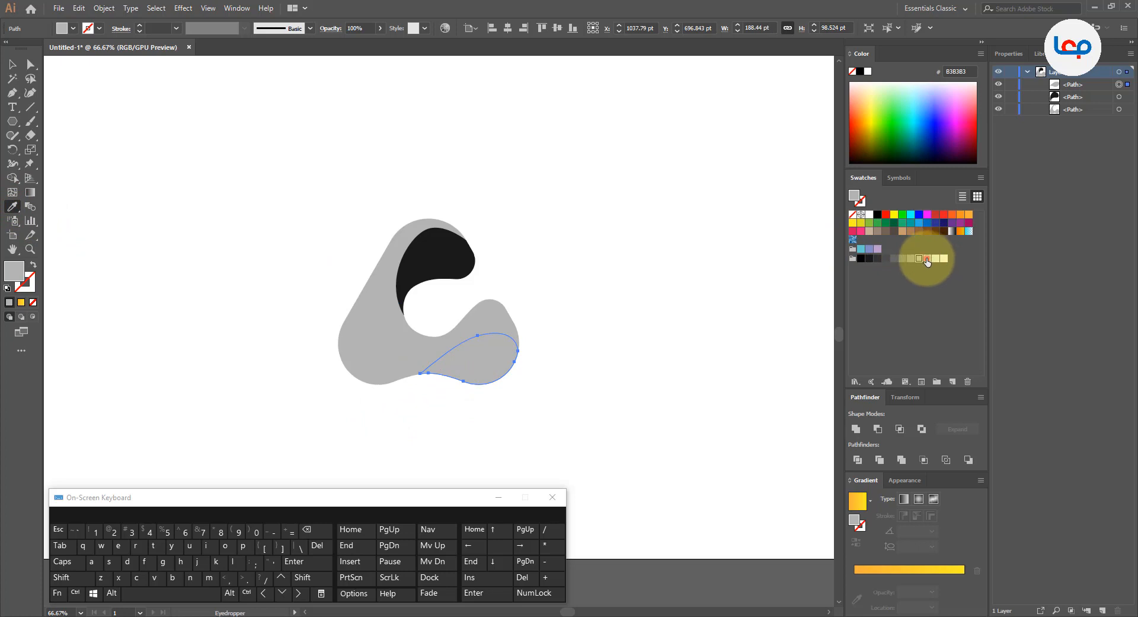
left_click(927, 259)
left_click(12, 64)
left_click(240, 192)
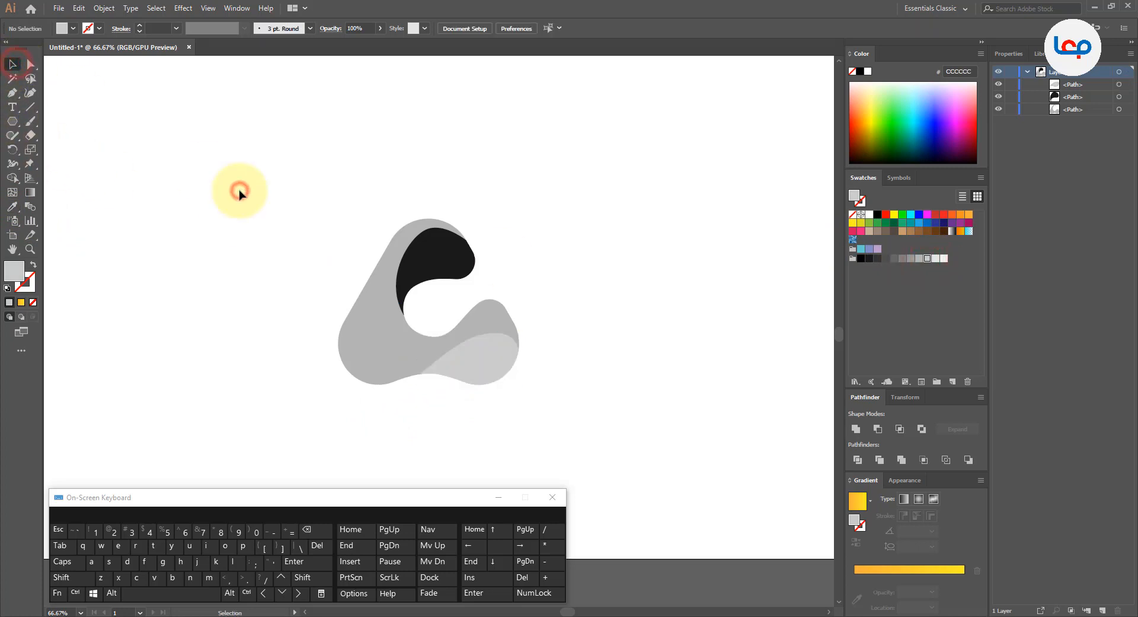
- Sample the lower-right section's light grey onto the black upper curved section with the Eyedropper, and deselect
scroll(448, 249, "up", 1)
left_click(446, 243)
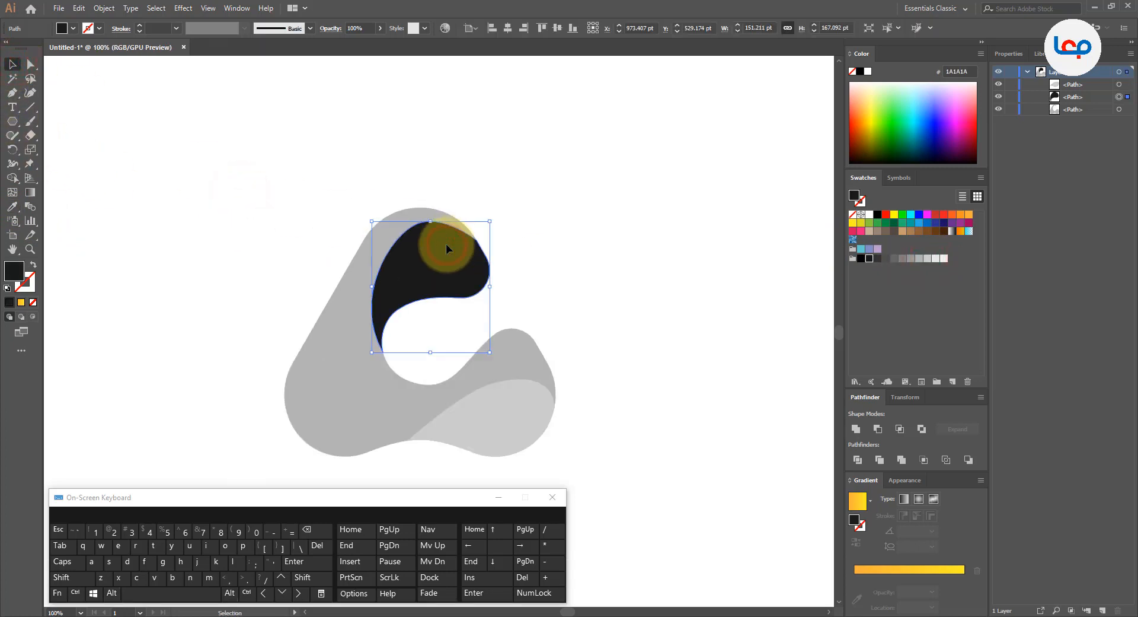
left_click(12, 207)
left_click(526, 412)
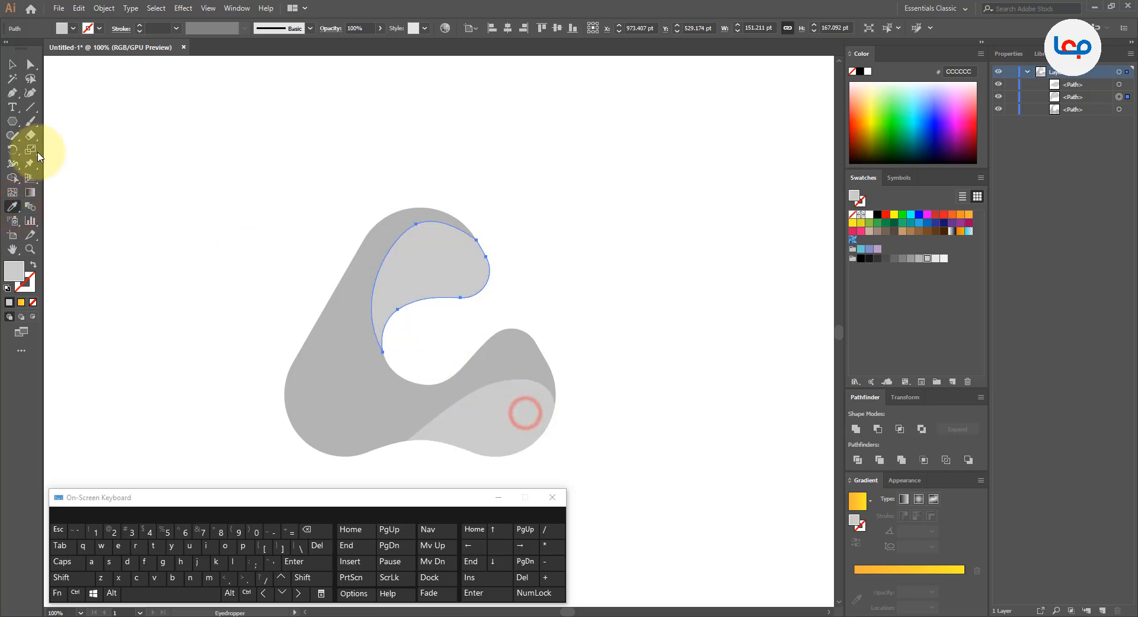
left_click(12, 64)
left_click(227, 157)
scroll(314, 172, "down", 1)
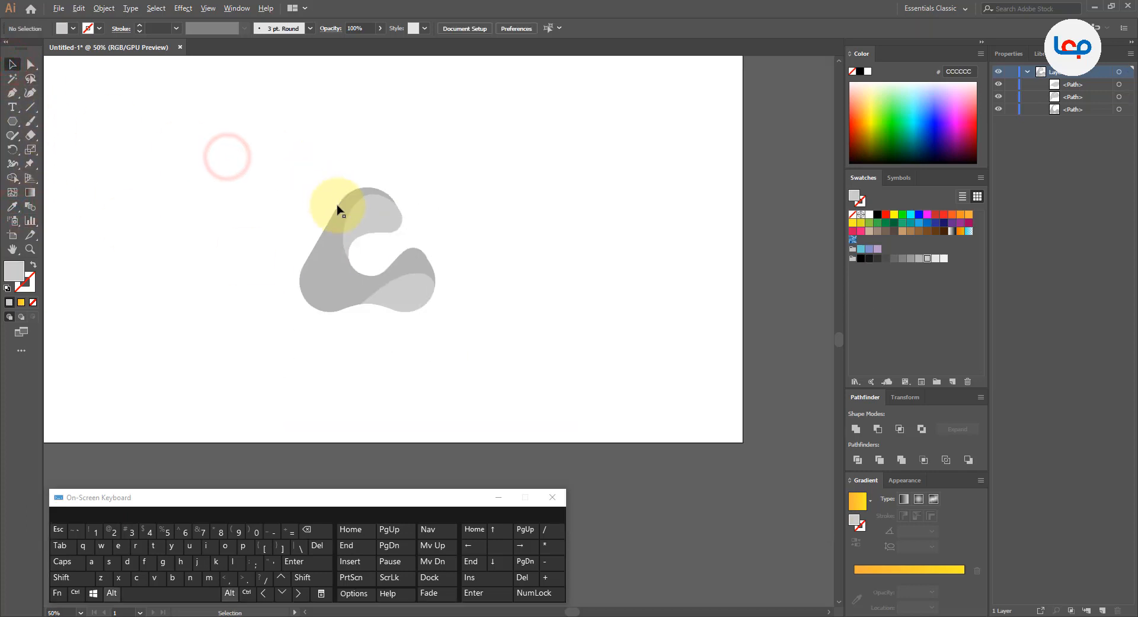
- Fill the main triangular body with the darker grey 808080, trying neighbouring grey swatches first, and deselect
left_click(336, 273)
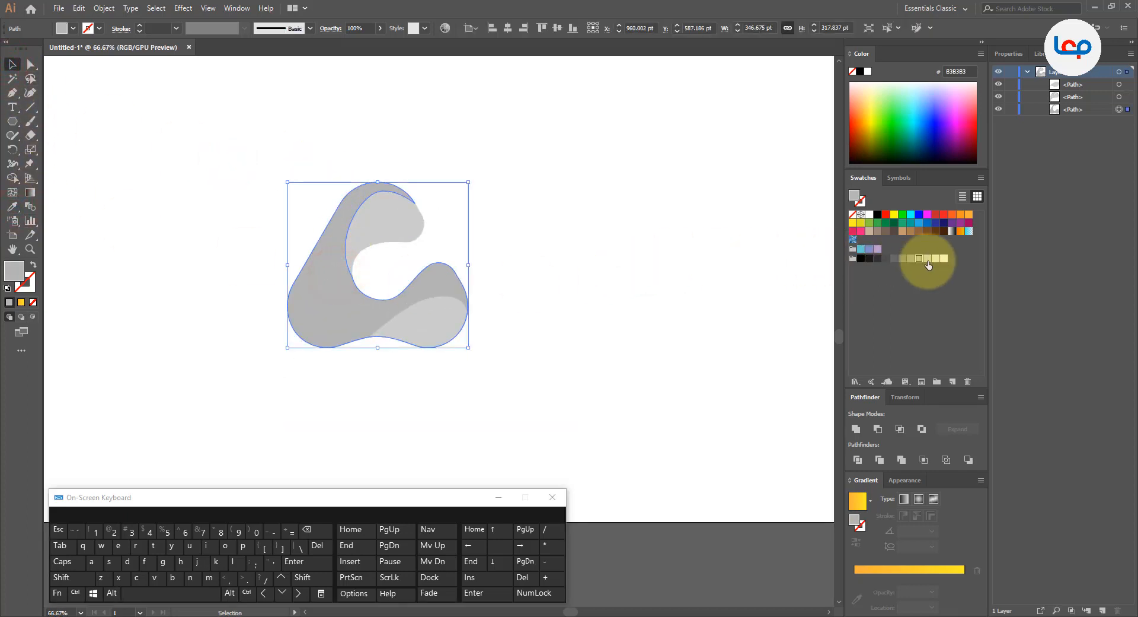
left_click(895, 259)
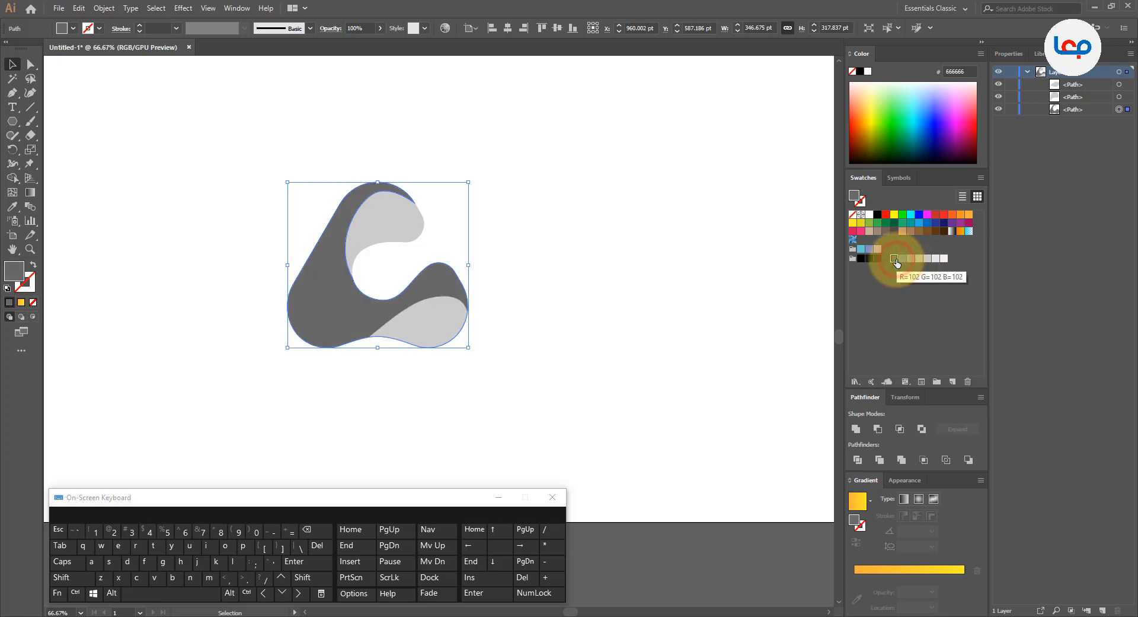
left_click(909, 260)
left_click(903, 259)
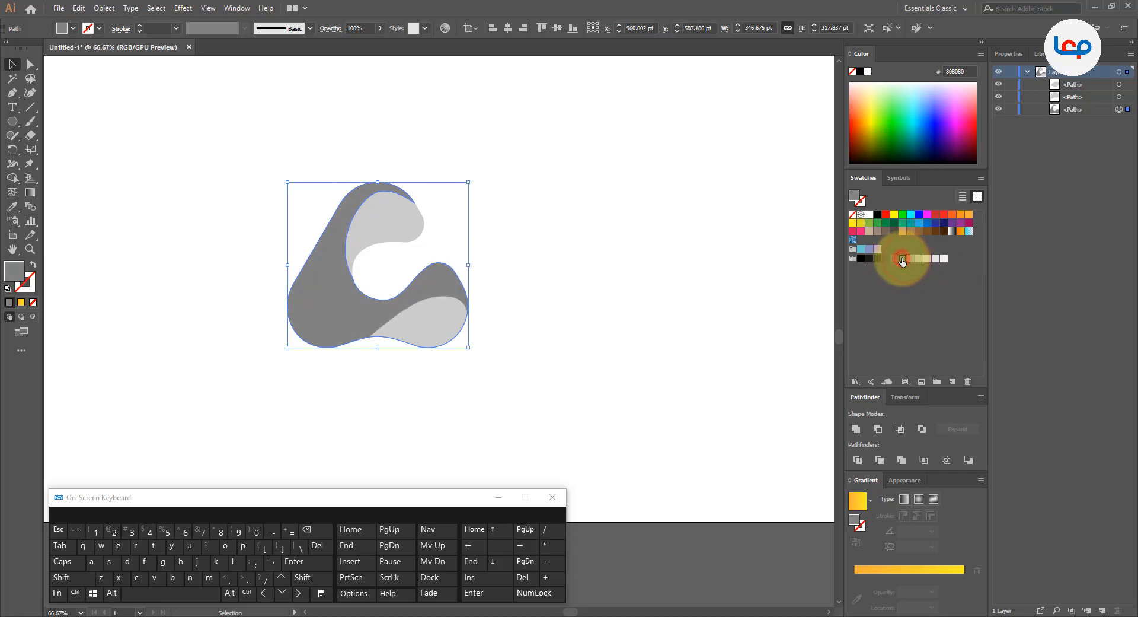
left_click(643, 304)
key("ctrl+minus")
left_click(473, 350)
scroll(392, 307, "up", 2)
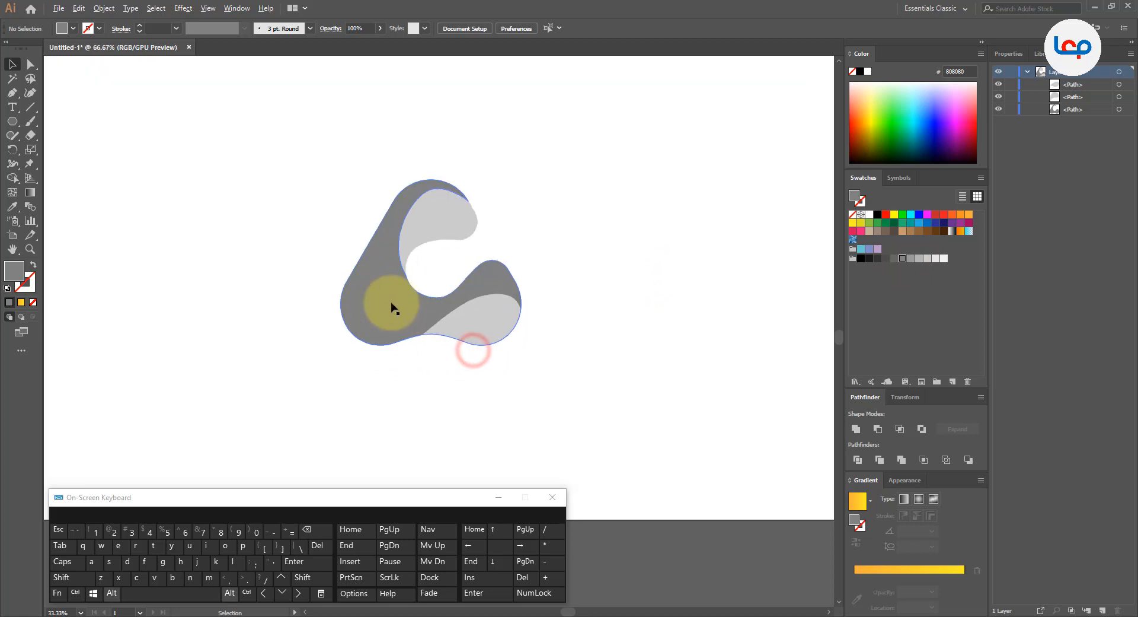
scroll(461, 353, "up", 2)
scroll(411, 340, "down", 2)
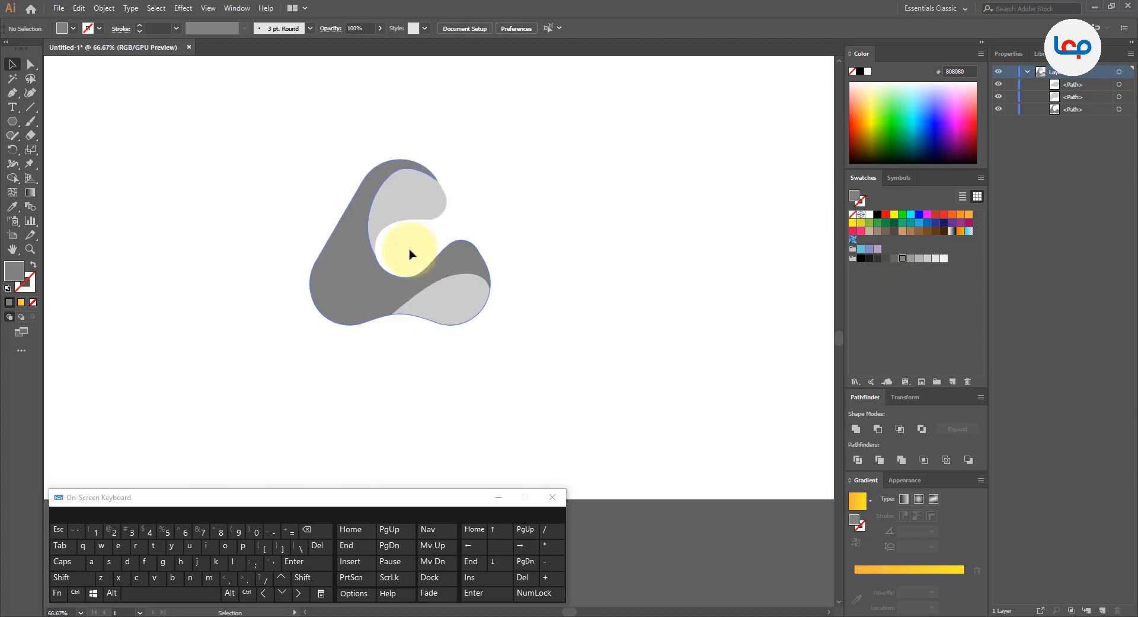
- Apply the orange-to-yellow linear gradient to the upper curved section and the lower-right section, and deselect
scroll(408, 237, "up", 1)
left_click(409, 214)
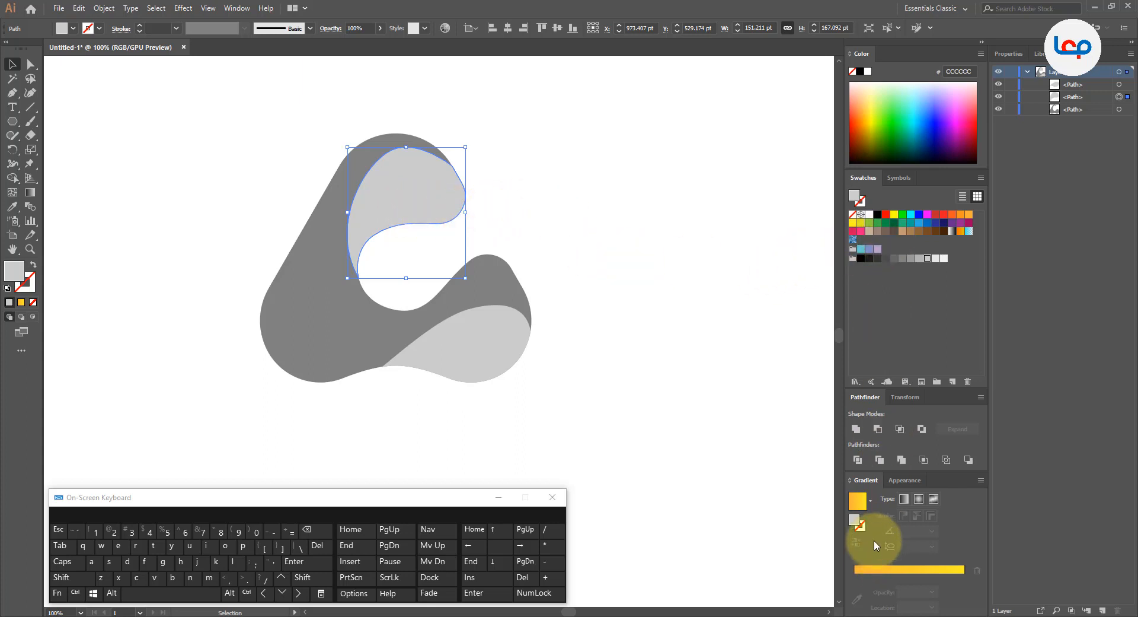
left_click(858, 501)
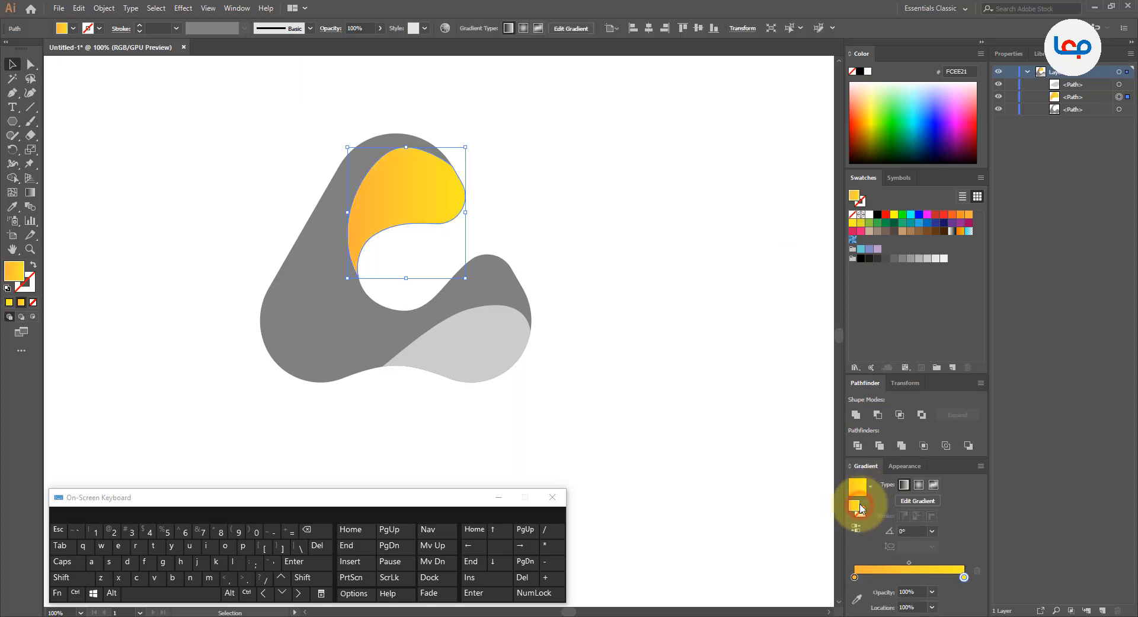
left_click(601, 388)
left_click(492, 363)
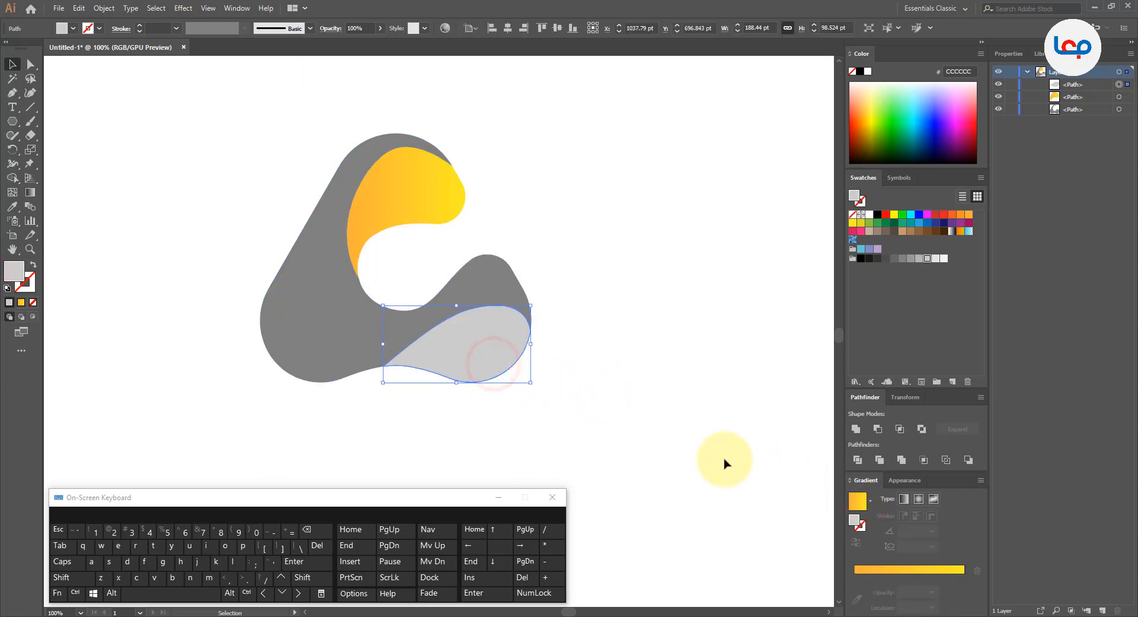
left_click(857, 502)
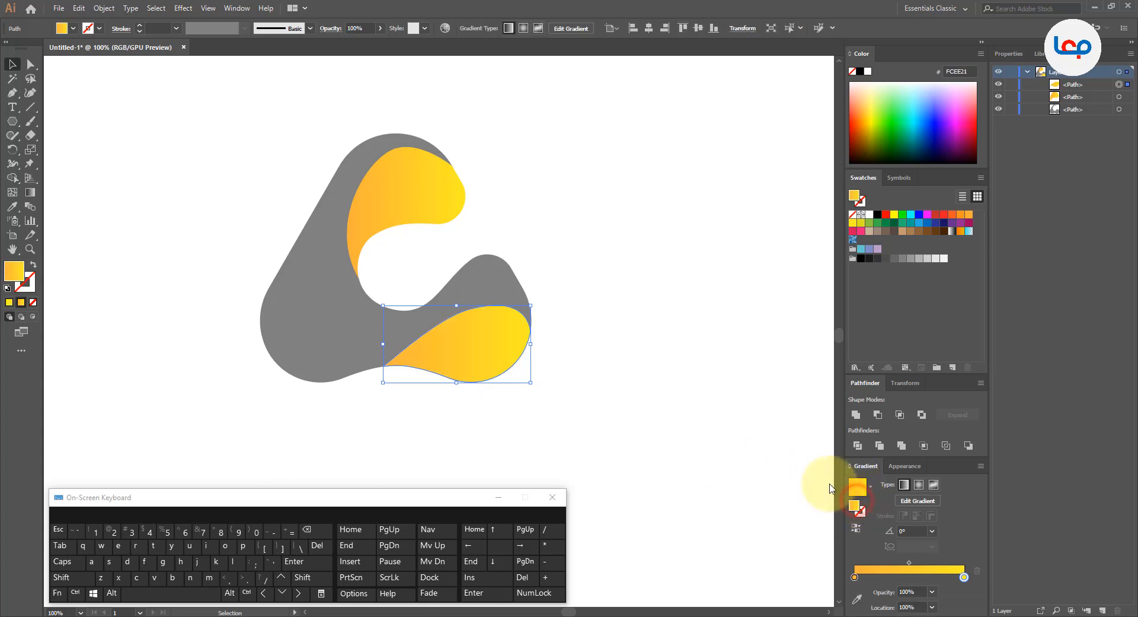
left_click(662, 405)
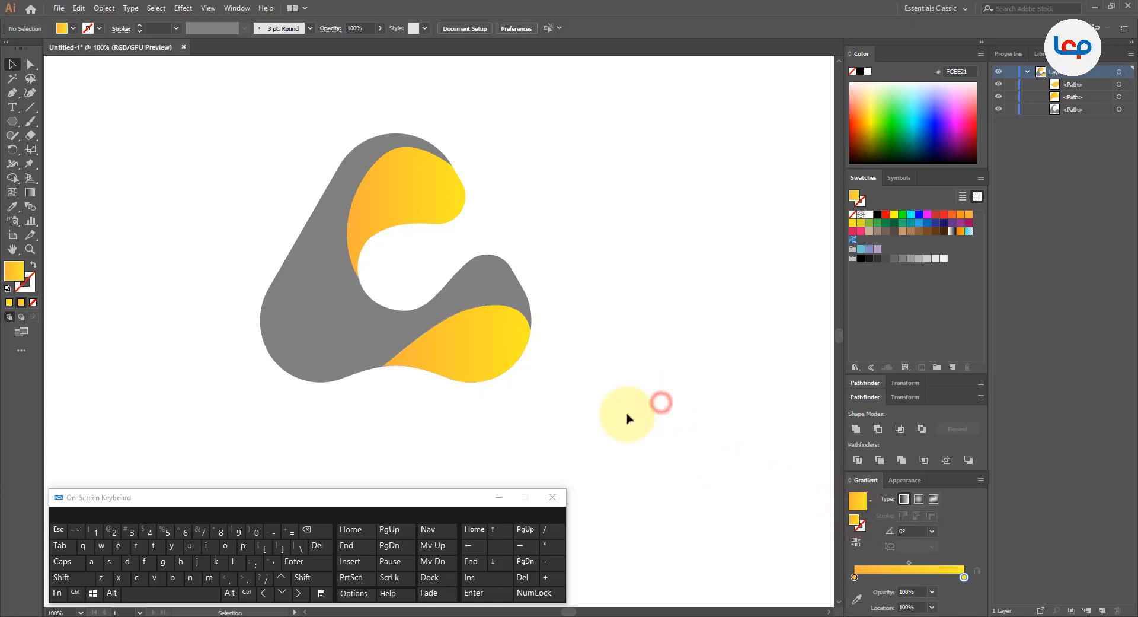
- Redirect the lower-right section's gradient from its pointed left tip to its right edge, at an angle of about 15.2°
left_click(501, 356)
left_click(31, 192)
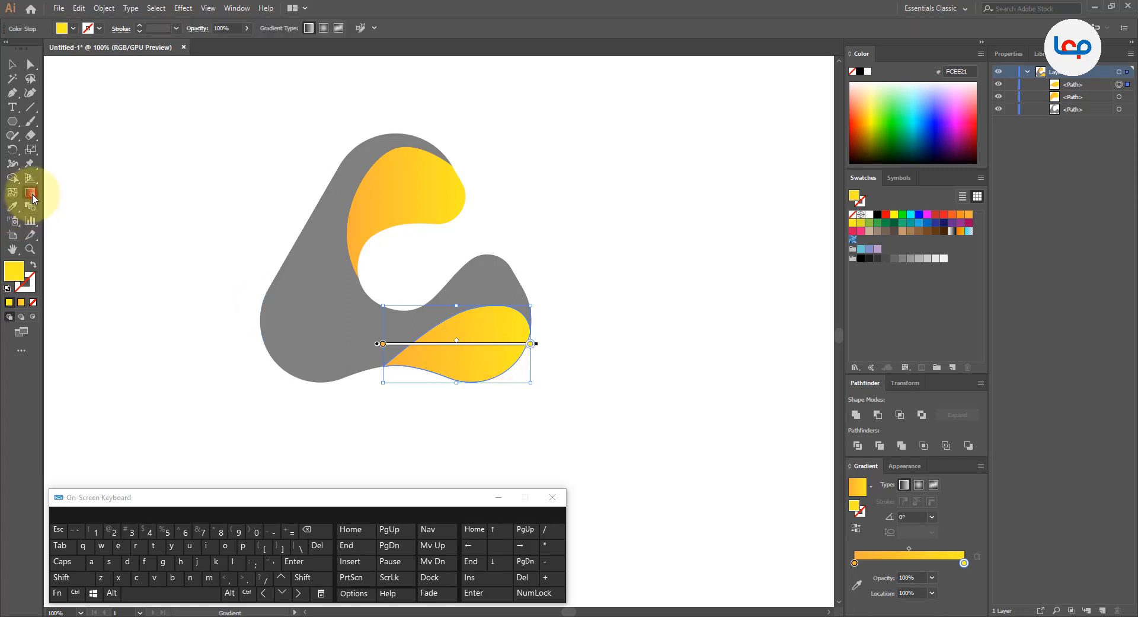
left_click_drag(382, 368, 530, 327)
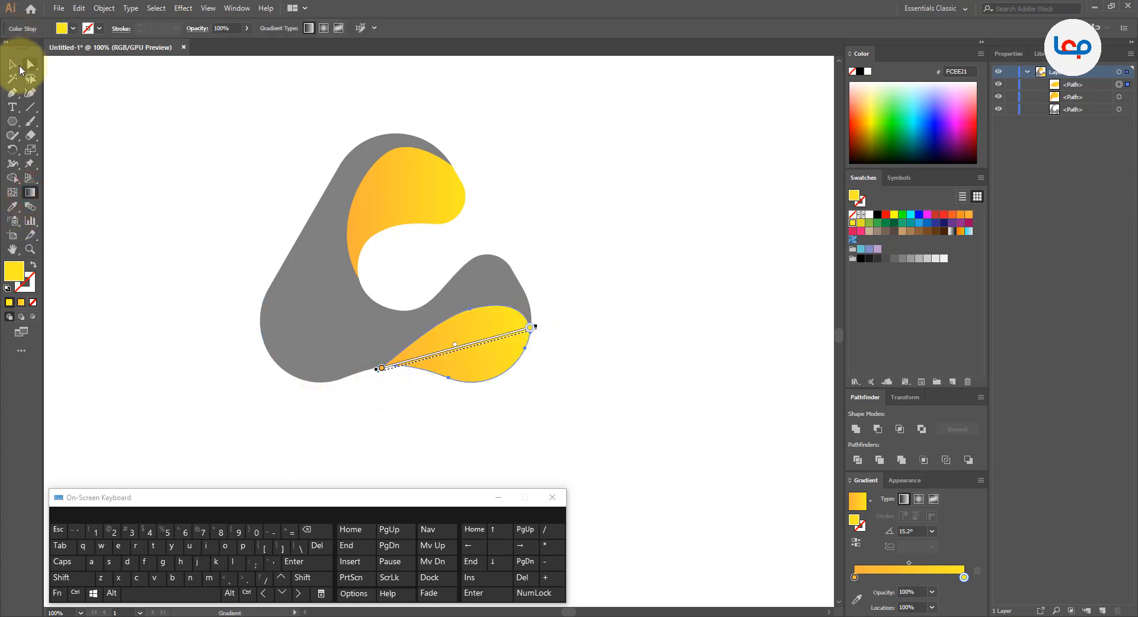
- Redirect the upper section's gradient diagonally down from its outer left edge across the inner curve, at about -62.7°, and deselect
left_click(12, 63)
left_click(432, 199)
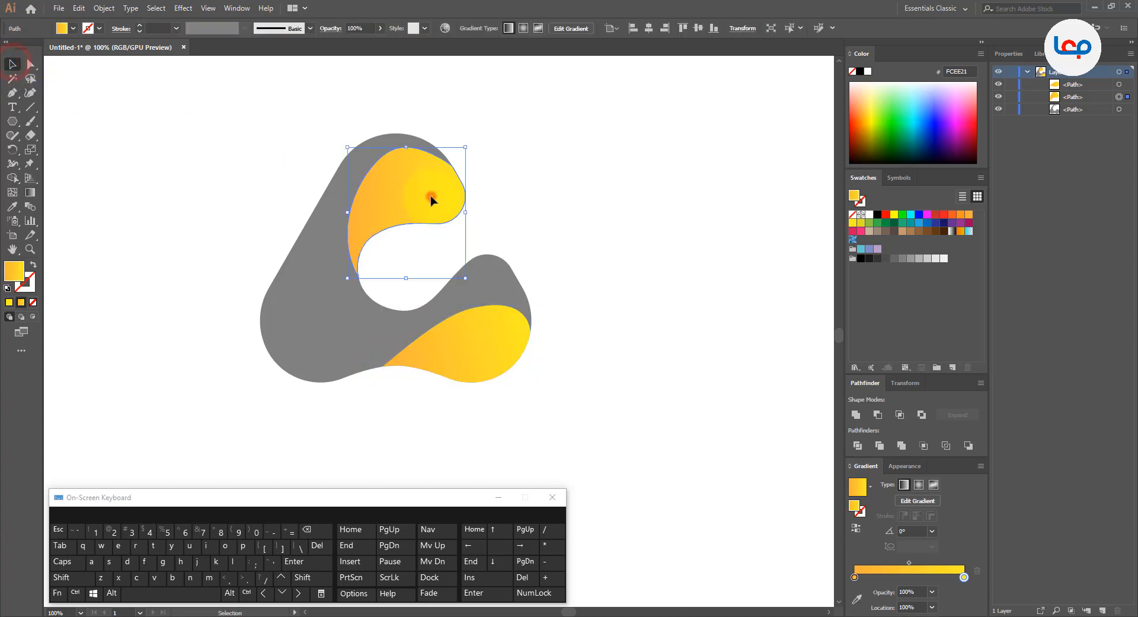
left_click(30, 192)
left_click_drag(357, 274, 452, 162)
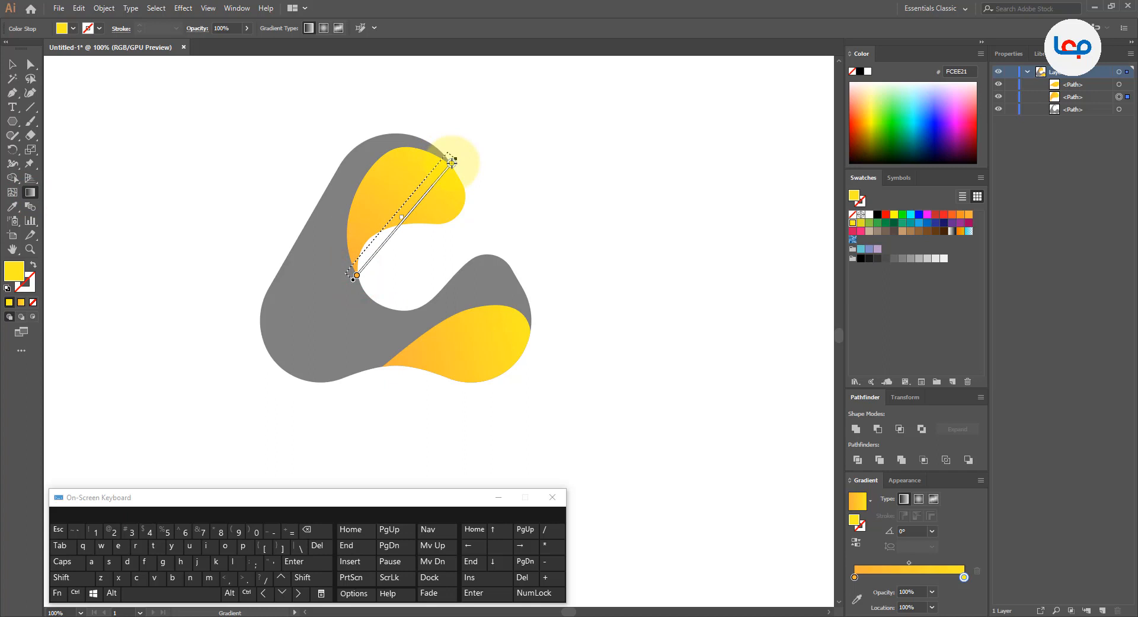
mouse_move(376, 159)
left_mouse_down()
mouse_move(454, 265)
mouse_move(410, 221)
mouse_move(416, 230)
left_mouse_up()
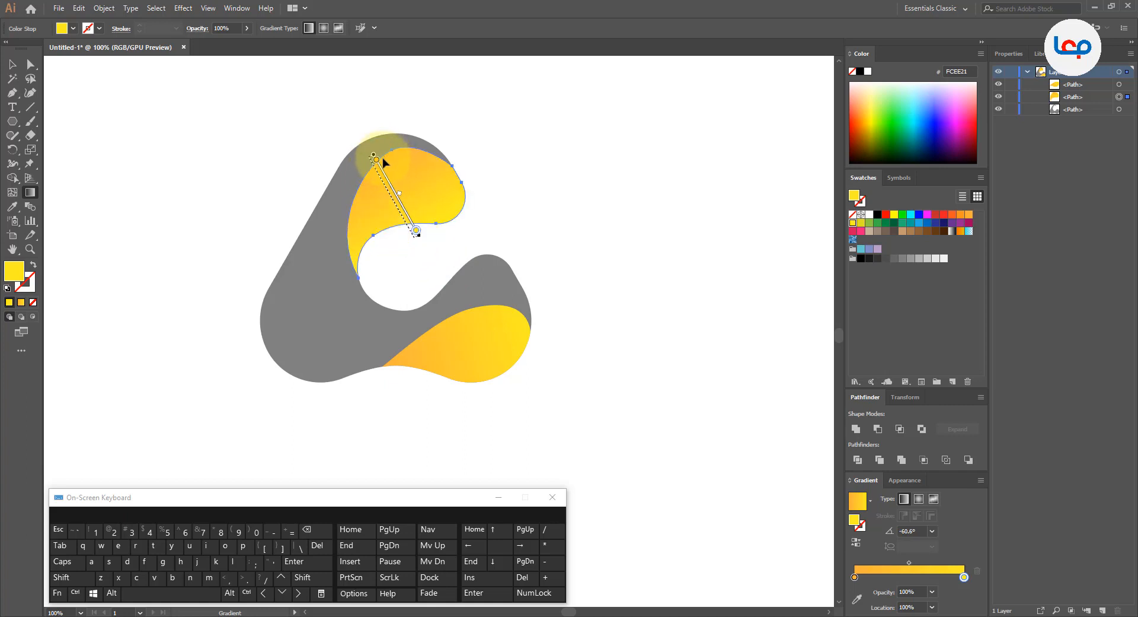
left_click_drag(372, 171, 417, 259)
left_click(12, 64)
left_click(181, 134)
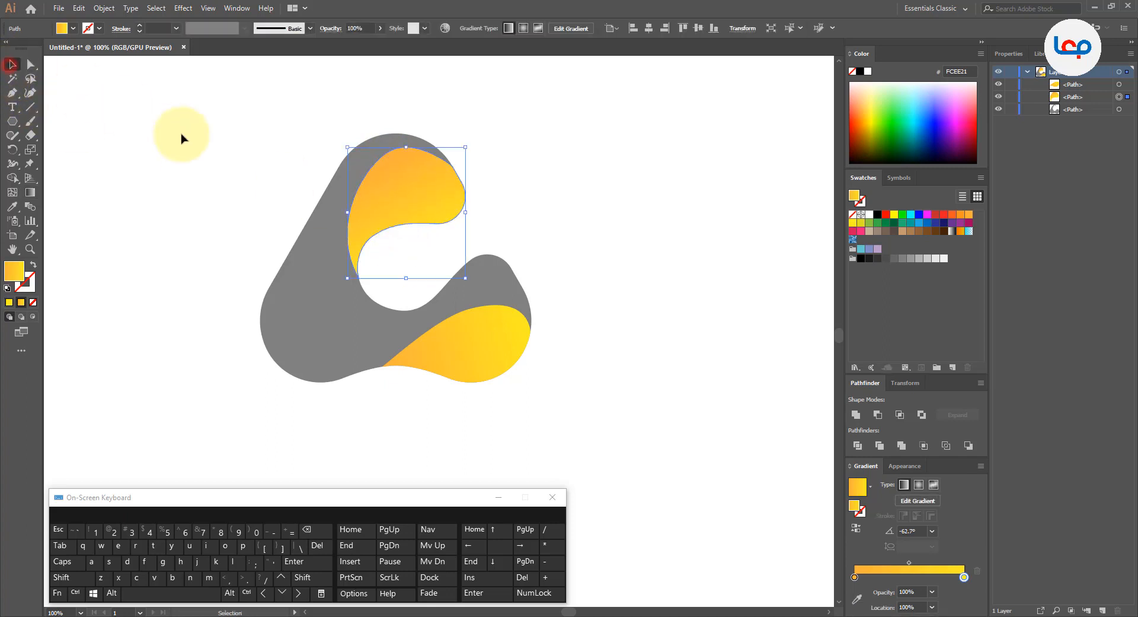
- Redirect the lower-right section's gradient down from its upper edge to its bottom edge, at about -68.8°, and deselect
left_click(461, 330)
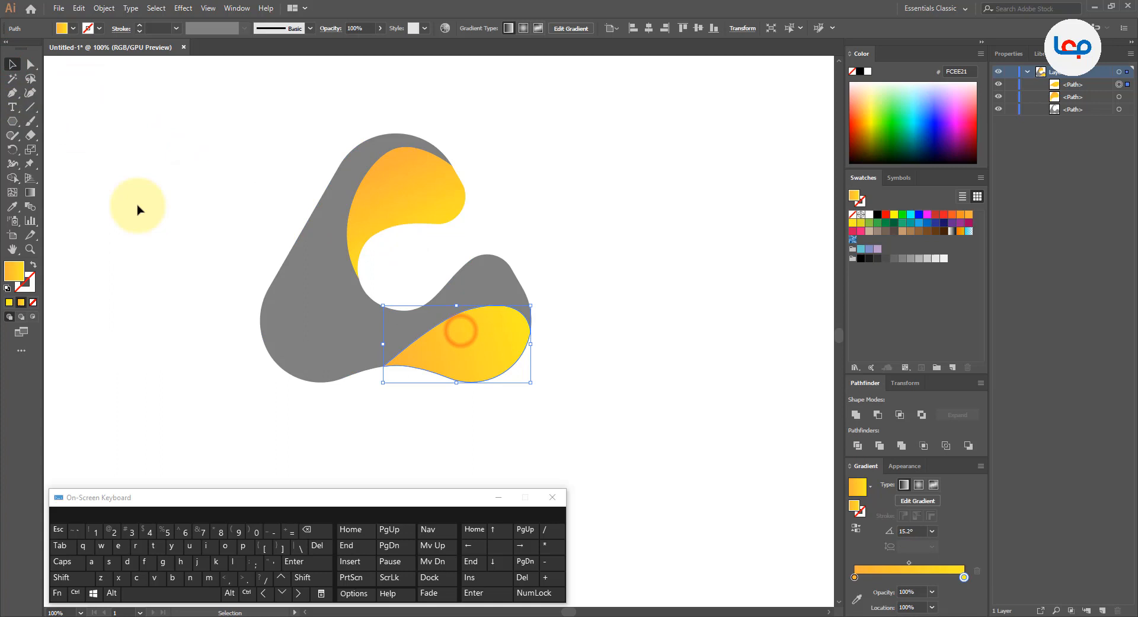
left_click(27, 196)
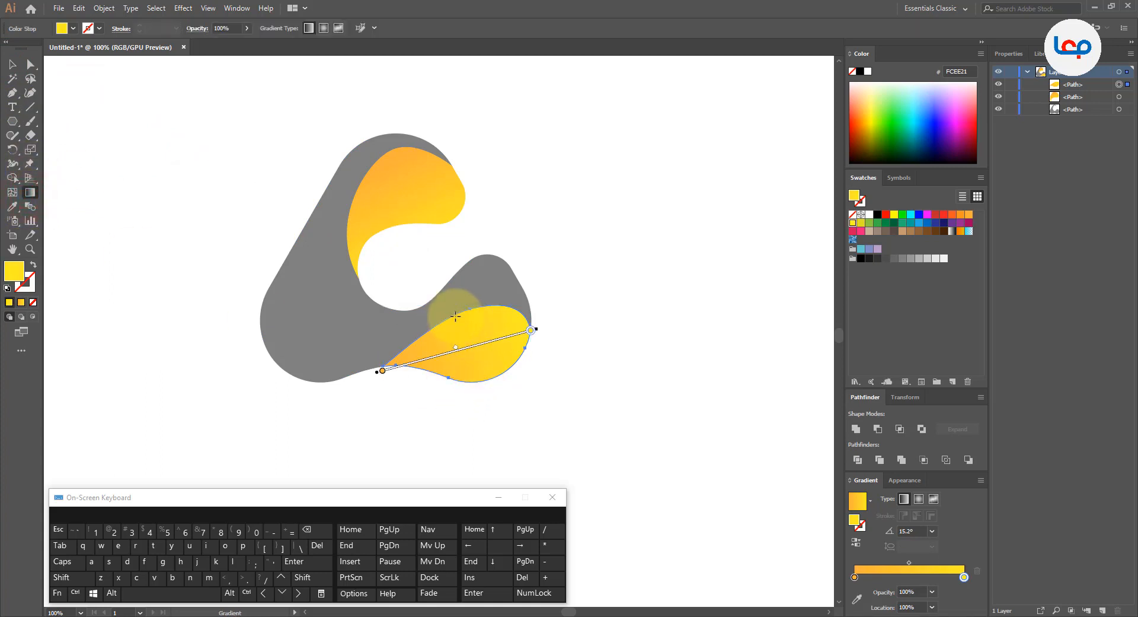
left_click_drag(456, 316, 479, 378)
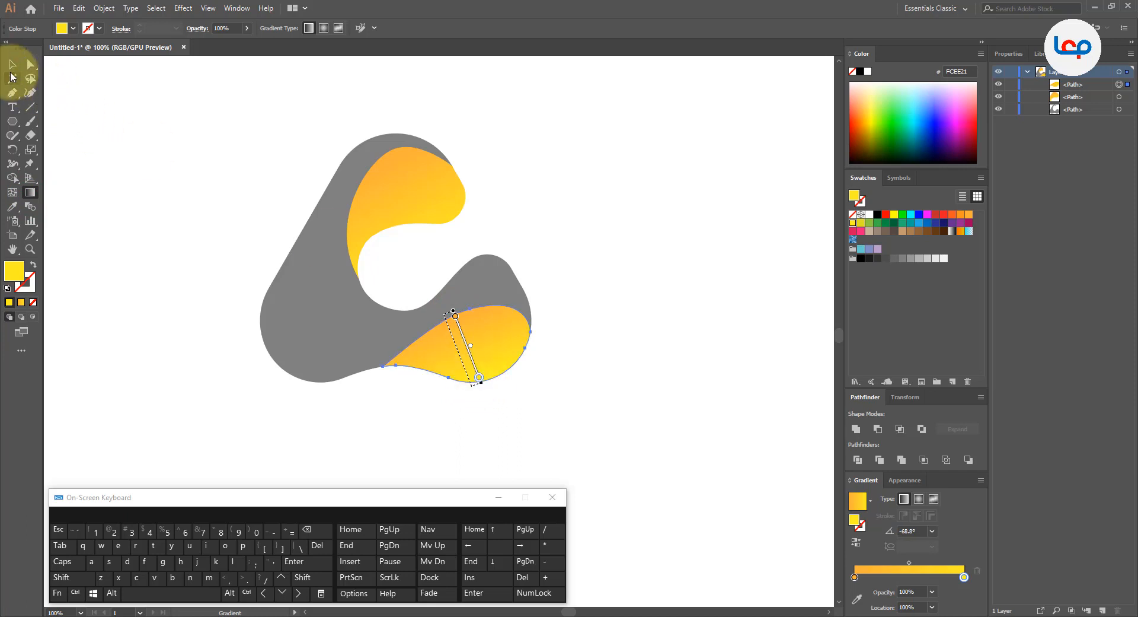
left_click(11, 64)
left_click(552, 204)
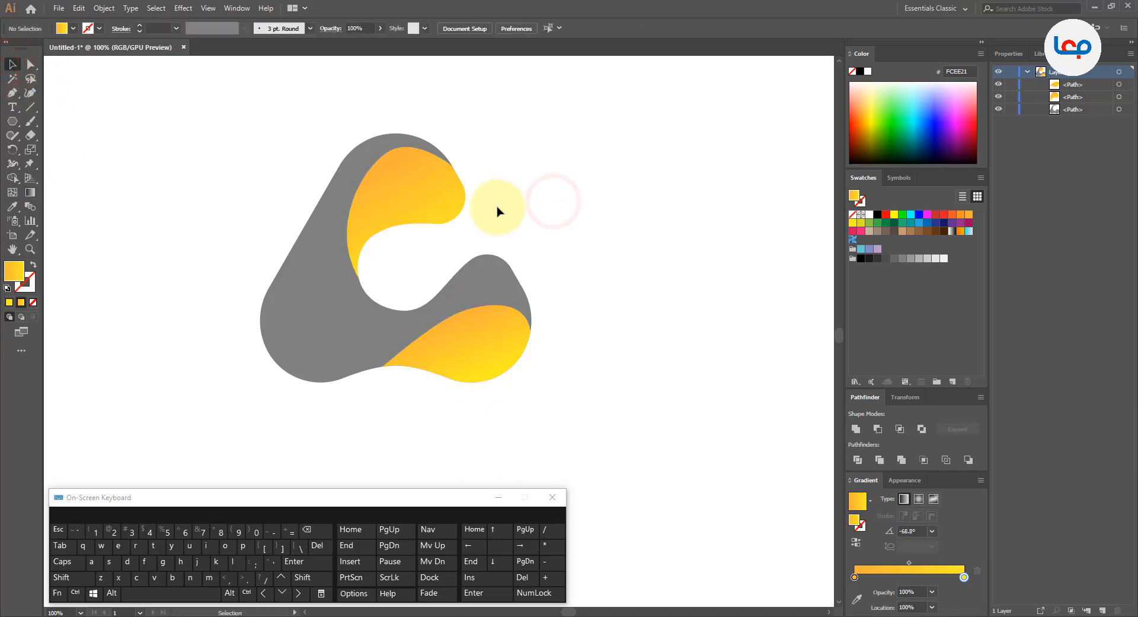
- Try the yellow-green D9E021 and the green 8CC63F as fills for the main triangular body, and deselect
scroll(436, 210, "down", 2)
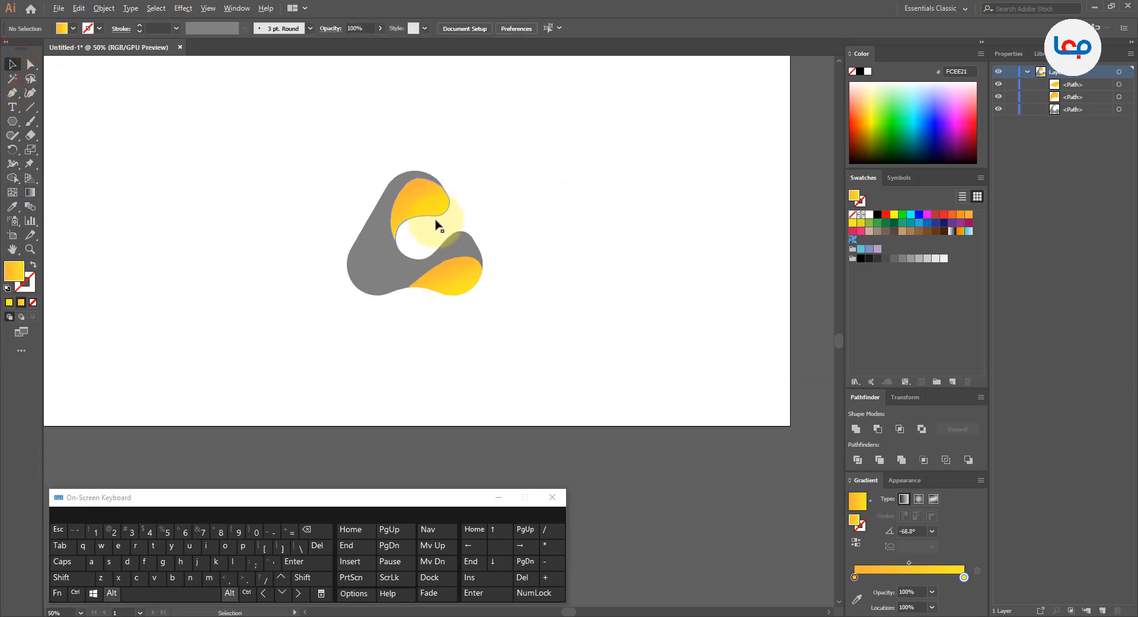
scroll(461, 217, "up", 1)
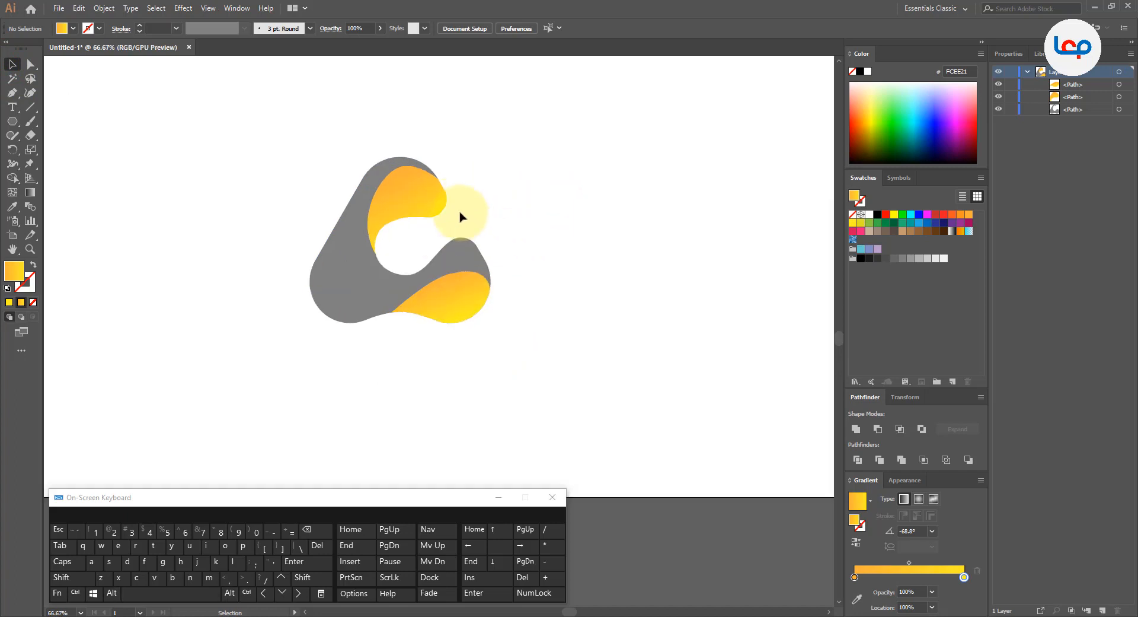
scroll(428, 240, "down", 1)
scroll(431, 197, "up", 1)
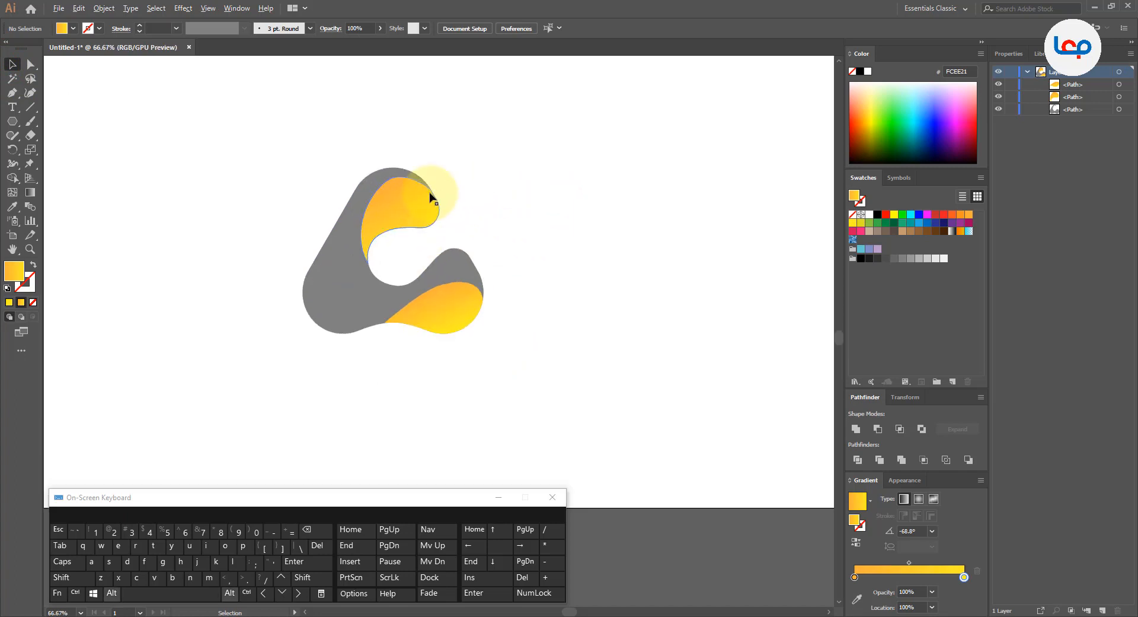
left_click(352, 265)
scroll(393, 254, "up", 1)
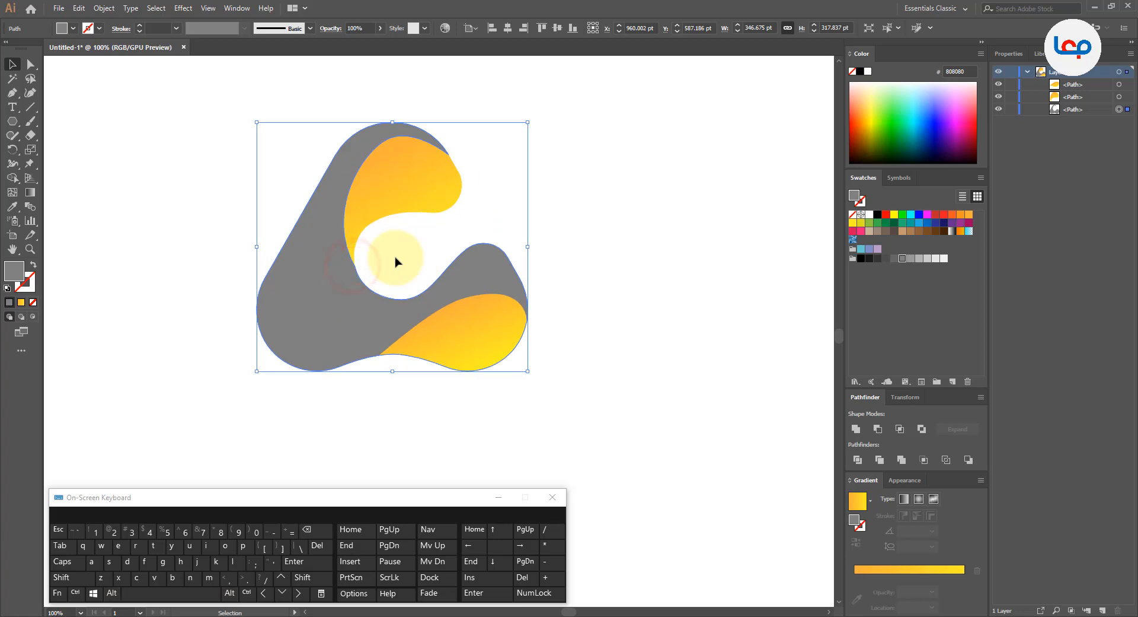
left_click(861, 223)
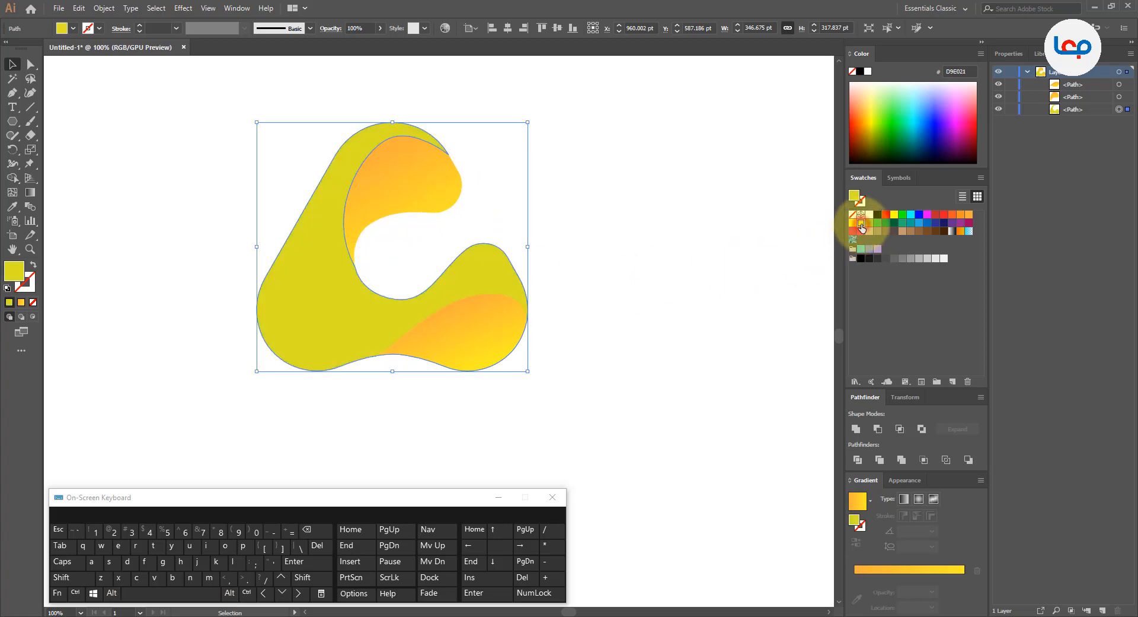
left_click(870, 224)
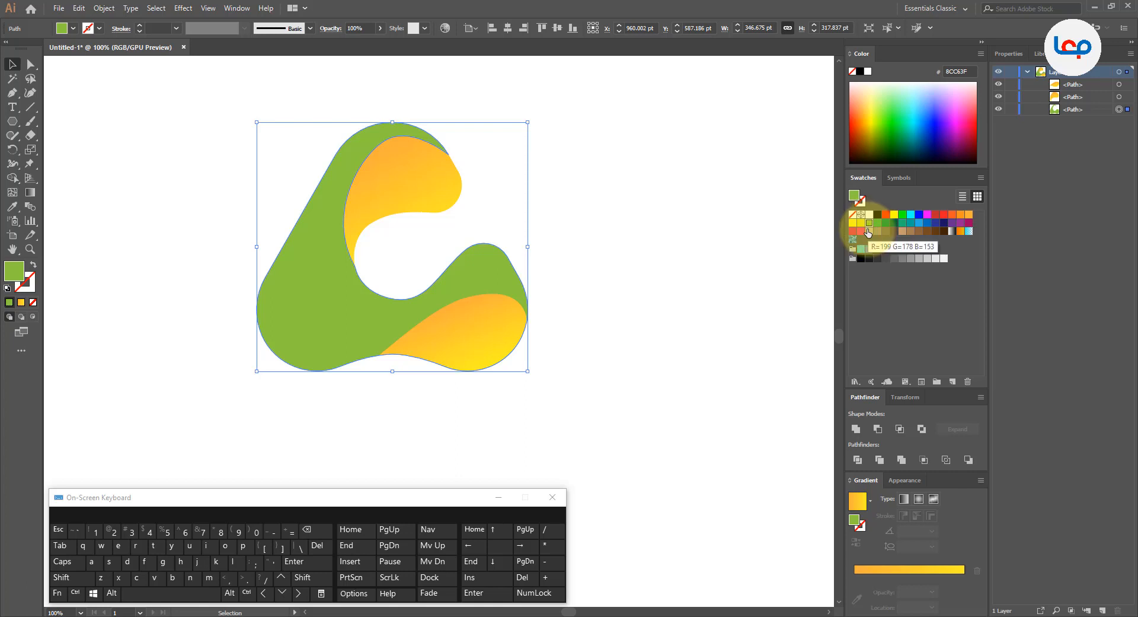
left_click(627, 248)
scroll(488, 276, "down", 3)
scroll(483, 255, "up", 1)
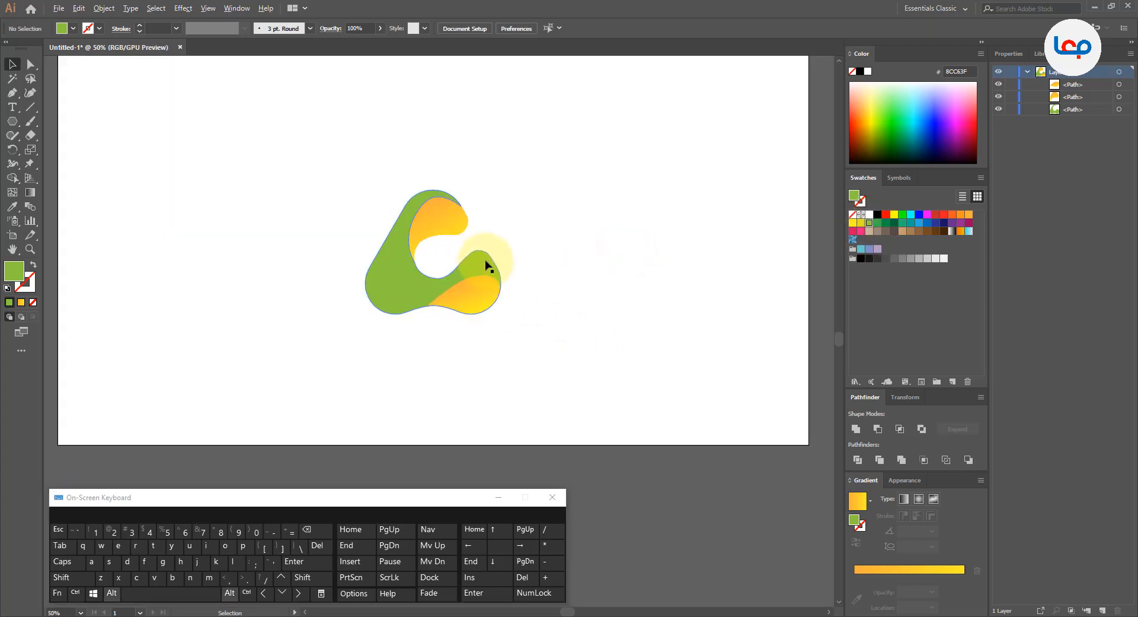
left_click(662, 328)
- Fill the main triangular body with the crimson D4145A, trying the pink ED1E79 swatch first, and deselect
scroll(519, 263, "up", 1)
left_click(451, 280)
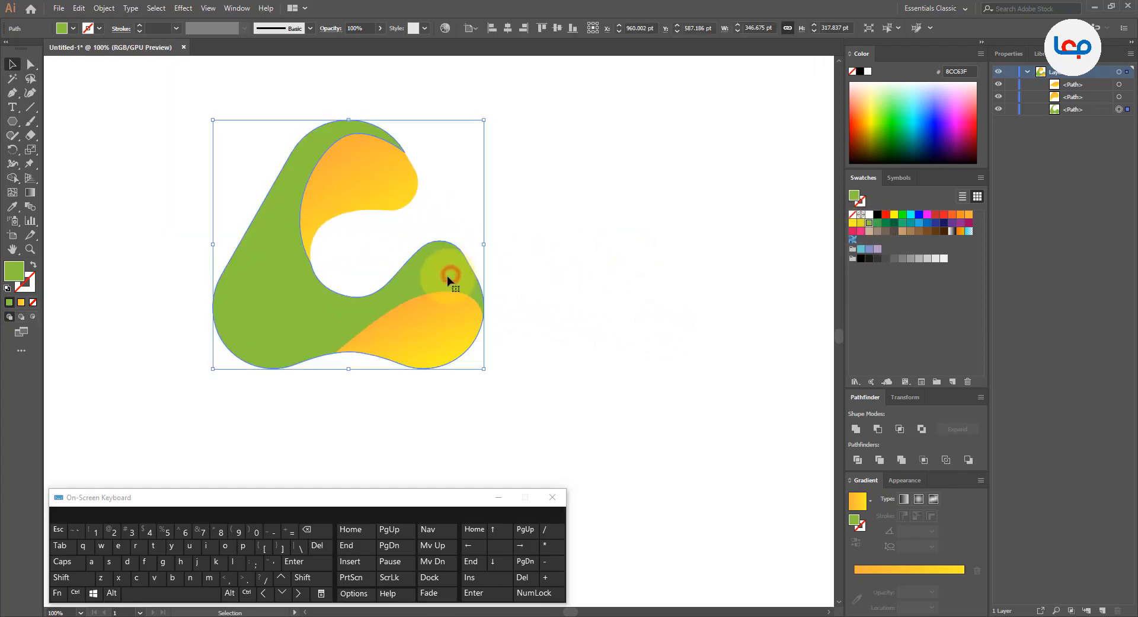
left_click(886, 214)
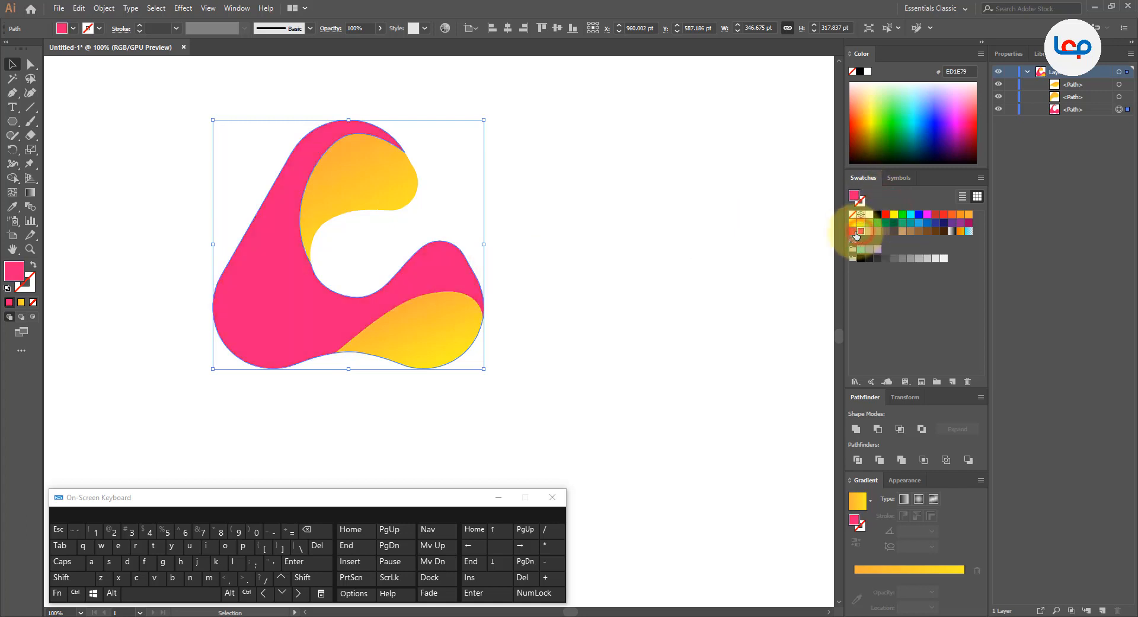
left_click(657, 274)
left_click(562, 280)
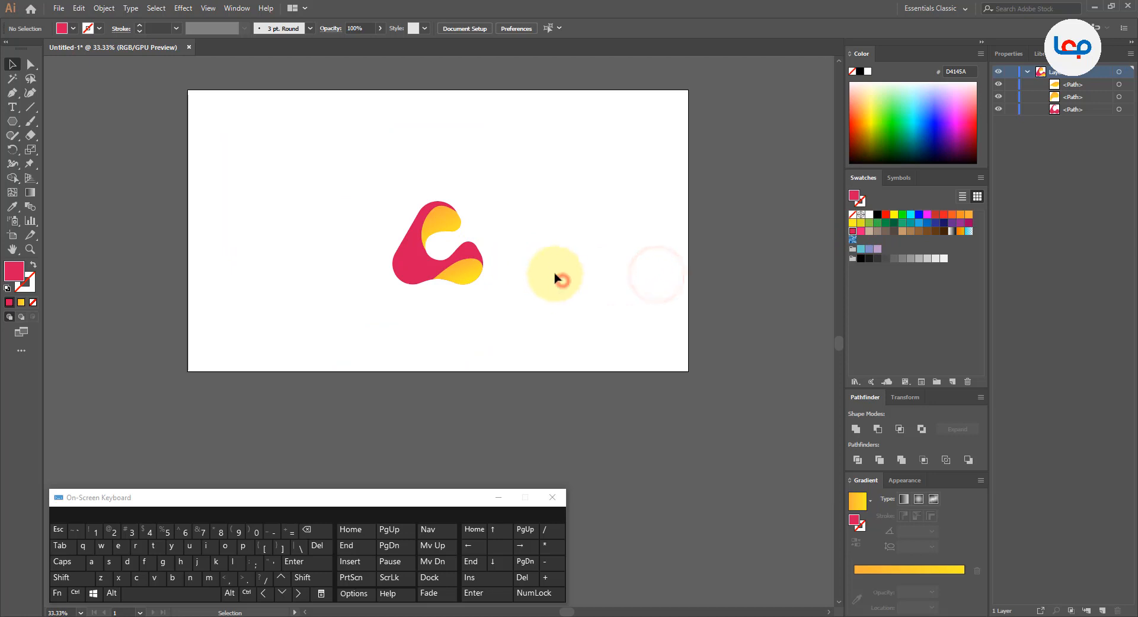
- Apply the White, Black gradient preset to the upper curved section
scroll(434, 228, "up", 2)
scroll(491, 254, "up", 1)
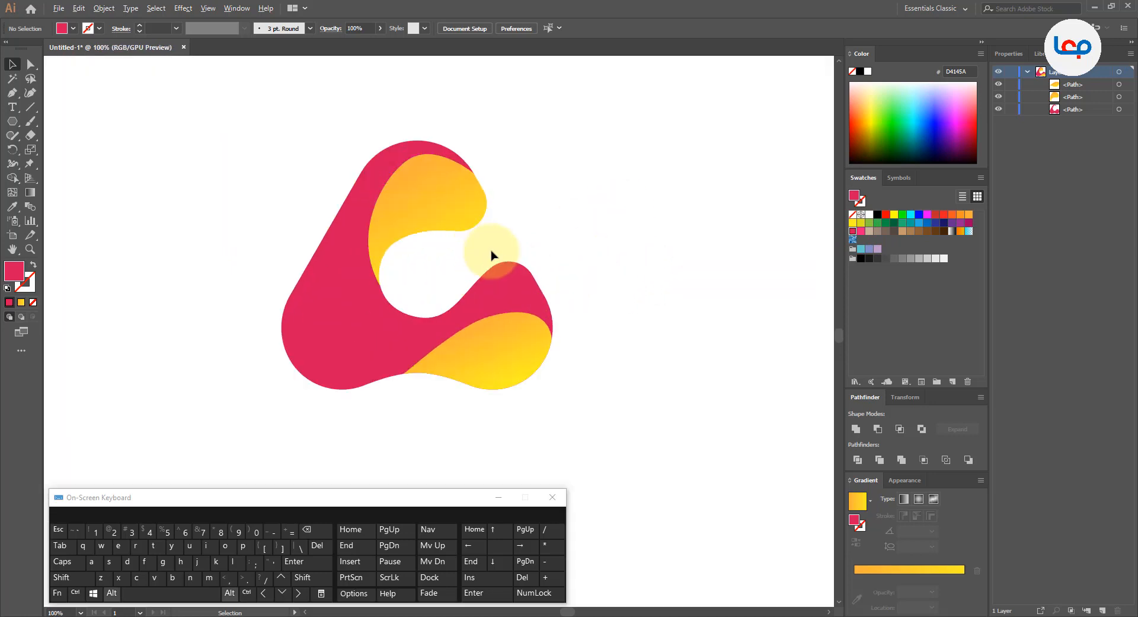
left_click(518, 333)
left_click(445, 202)
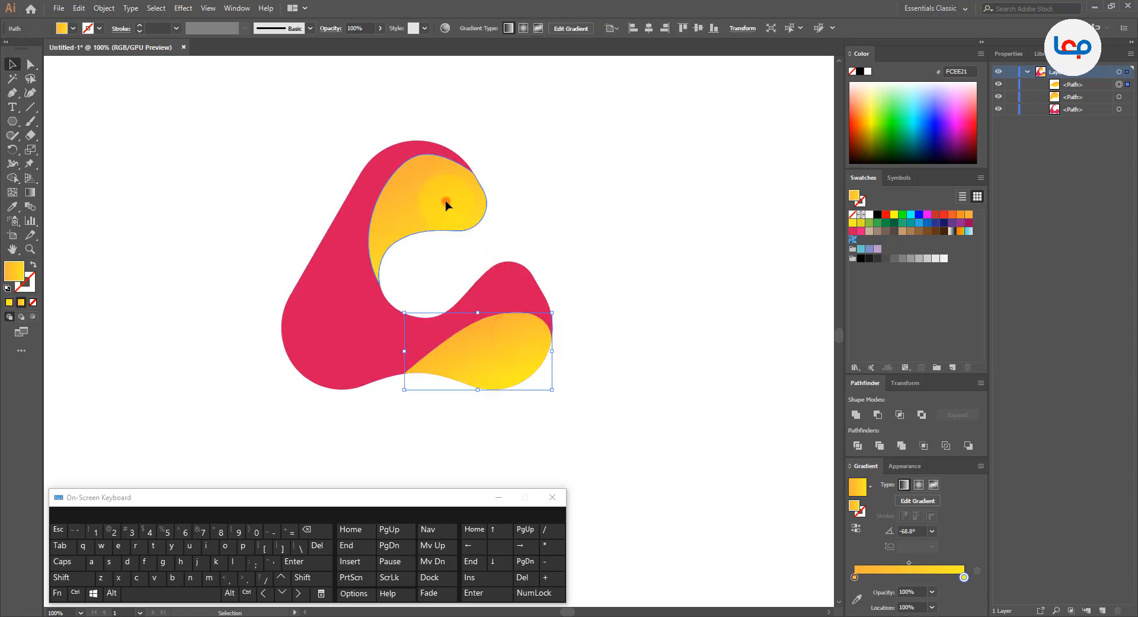
left_click(870, 487)
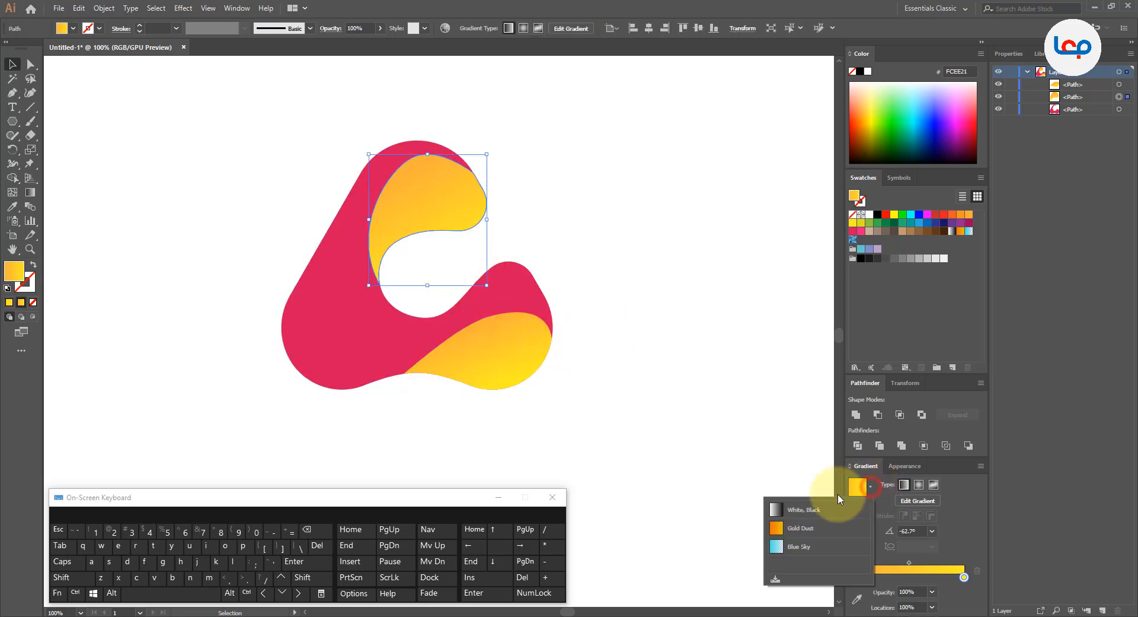
left_click(806, 514)
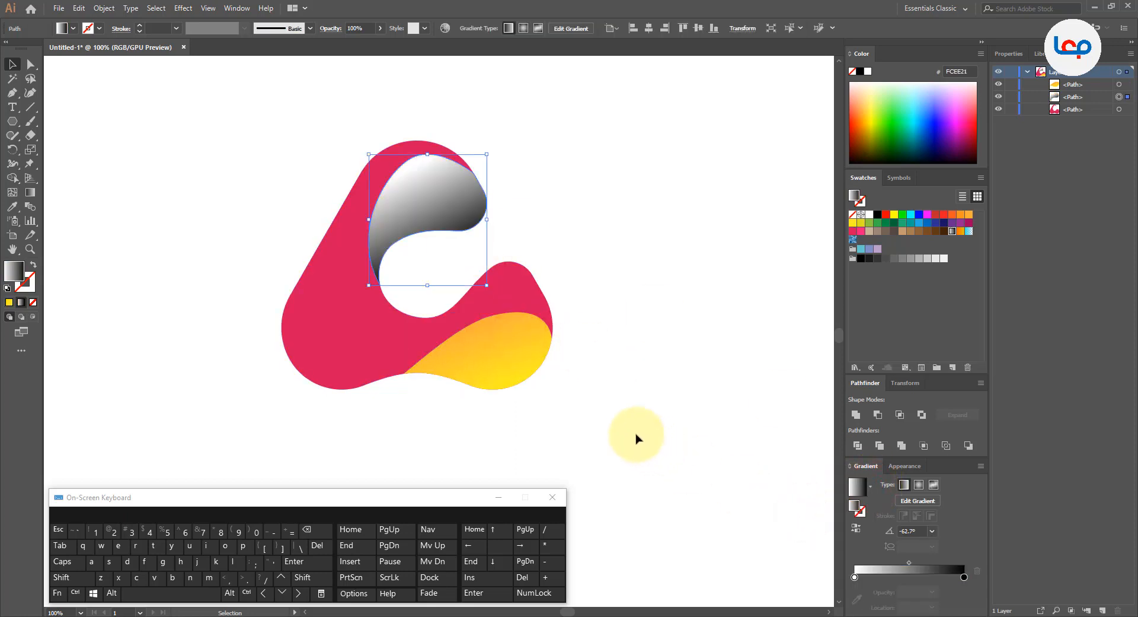
- Fill the upper curved section with the light grey CCCCCC, trying neighbouring grey swatches first, and deselect
left_click(437, 208)
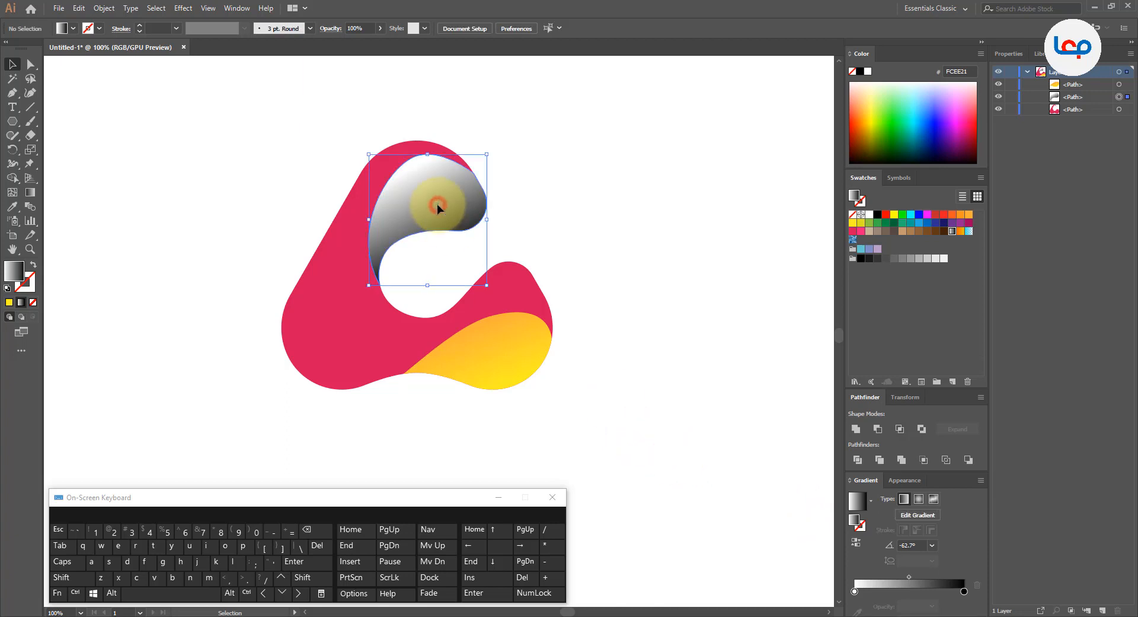
left_click(919, 259)
left_click(933, 259)
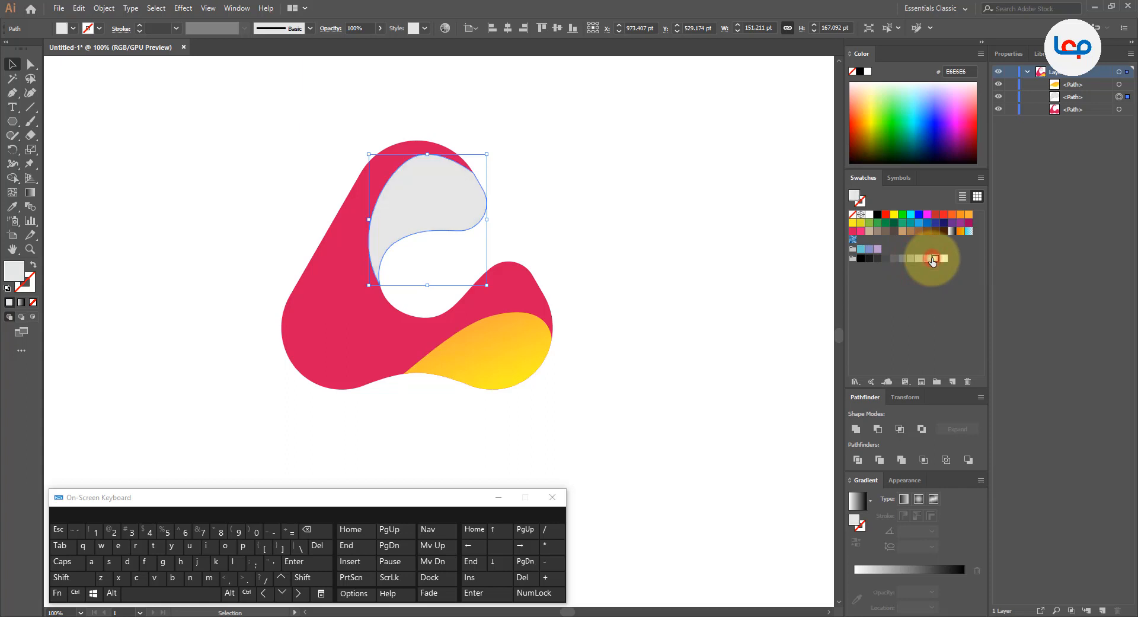
left_click(927, 259)
left_click(686, 257)
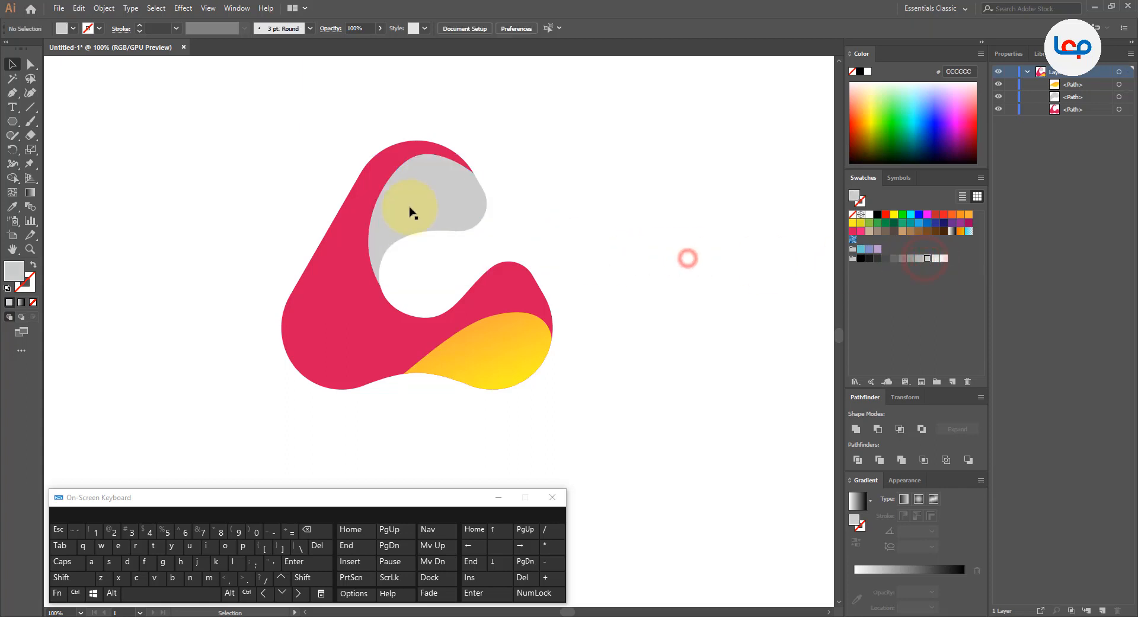
- Fill the lower-right section with the medium grey B3B3B3 and deselect
scroll(412, 211, "down", 2)
left_click(454, 274)
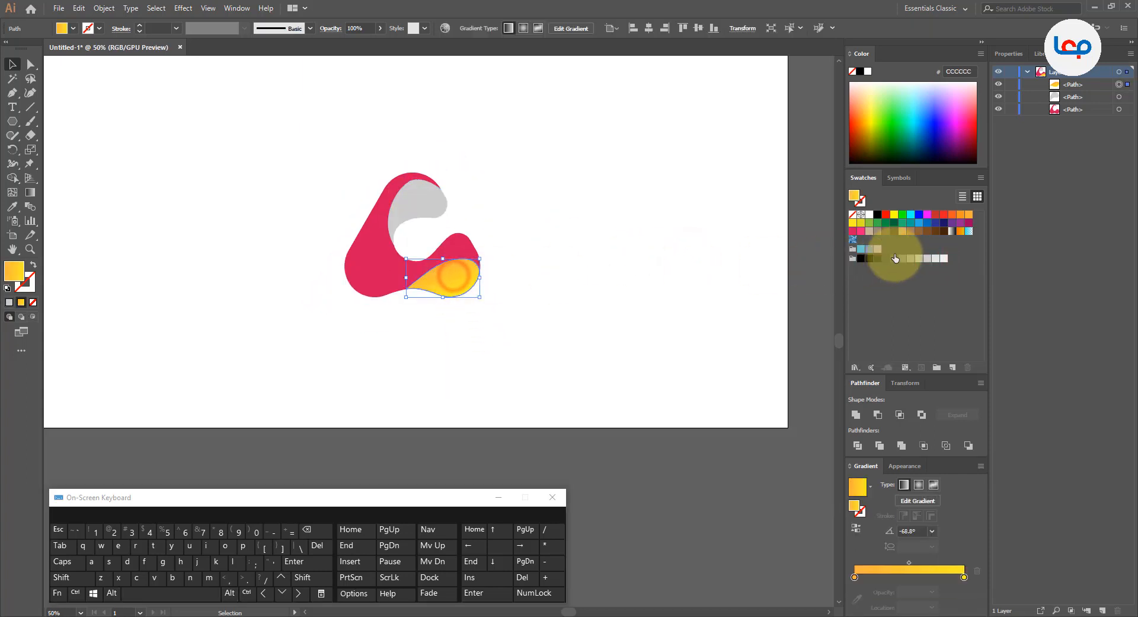
left_click(918, 259)
left_click(554, 259)
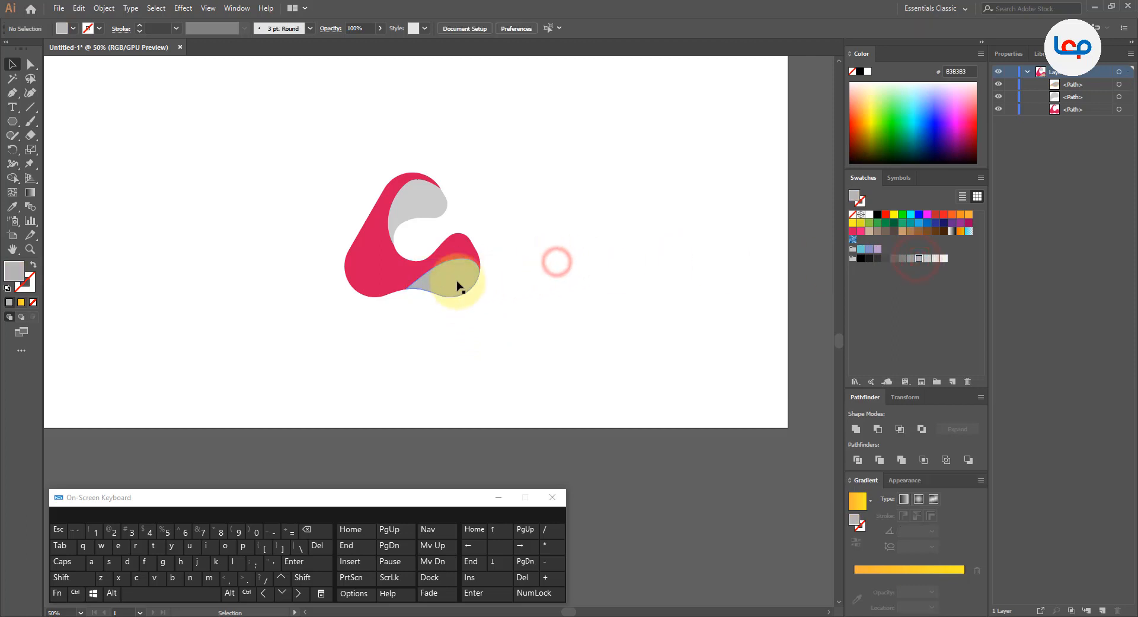
- Match the lower-right section's fill to the upper section's light grey CCCCCC with the Eyedropper, and deselect
left_click(454, 279)
left_click(12, 206)
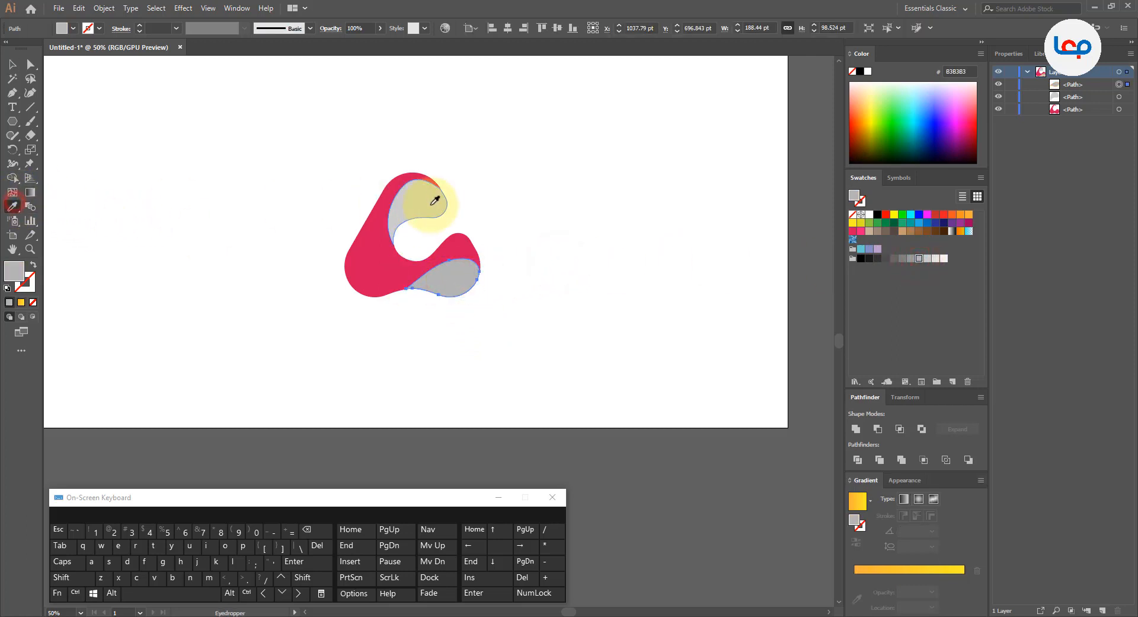
left_click(432, 200)
left_click(12, 64)
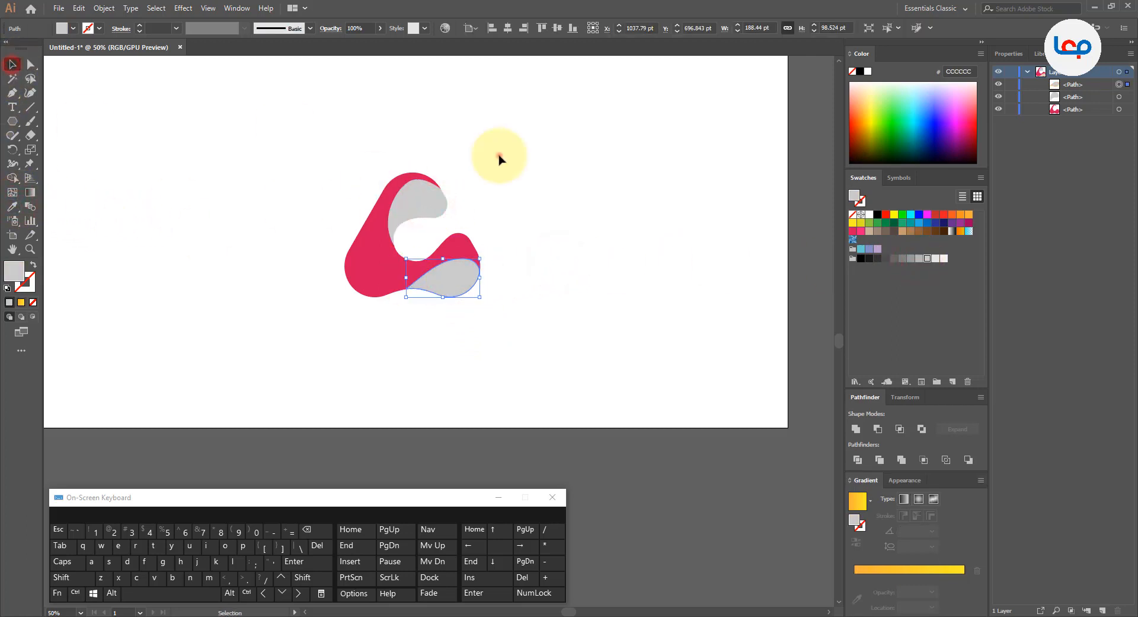
left_click(499, 156)
- Group the main body and both curved sections into one logo
left_click_drag(528, 162, 325, 308)
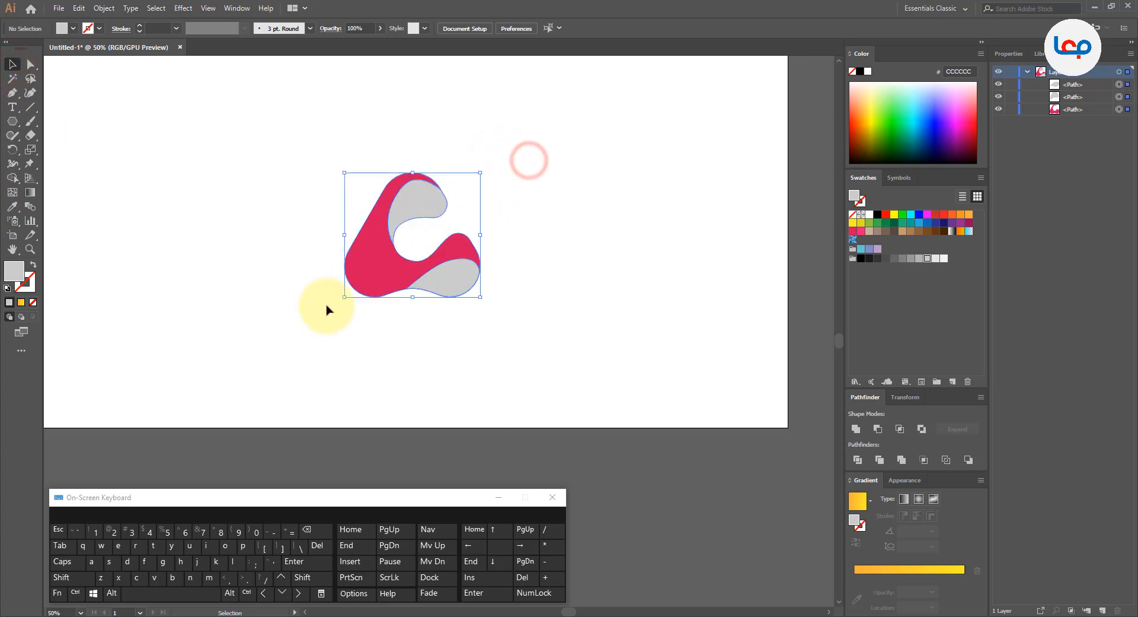
right_click(423, 196)
left_click(456, 269)
- Scale the grouped logo up proportionally to about 790 × 724 pt and centre it on the artboard, and deselect
scroll(457, 291, "down", 2)
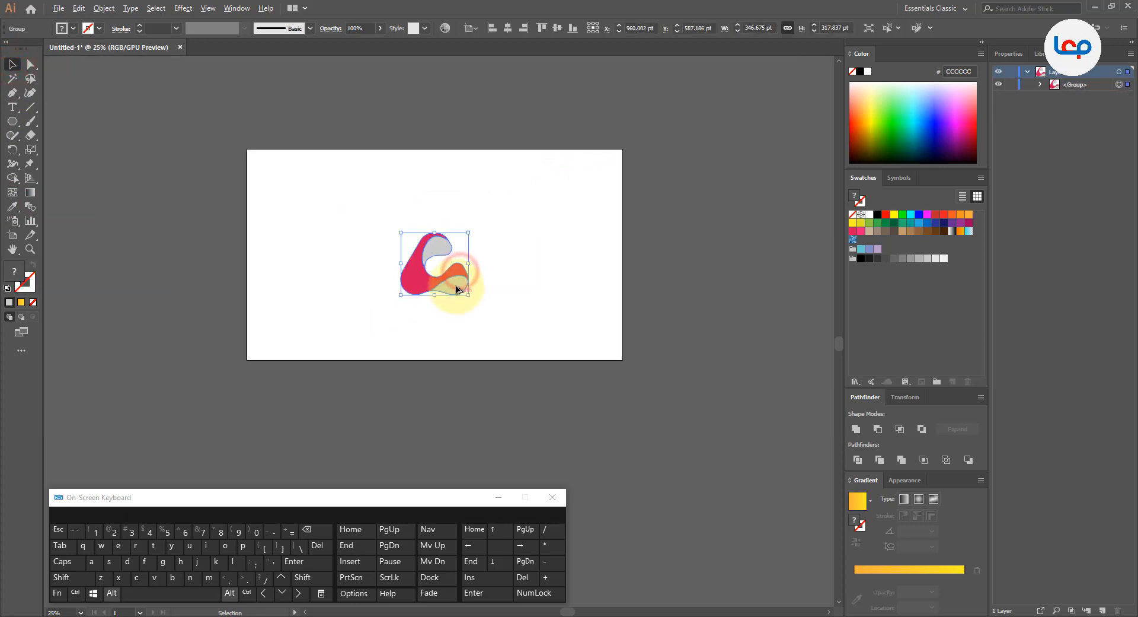
mouse_move(468, 233)
left_mouse_down()
mouse_move(521, 194)
mouse_move(501, 219)
mouse_move(454, 225)
left_mouse_up()
left_click(507, 28)
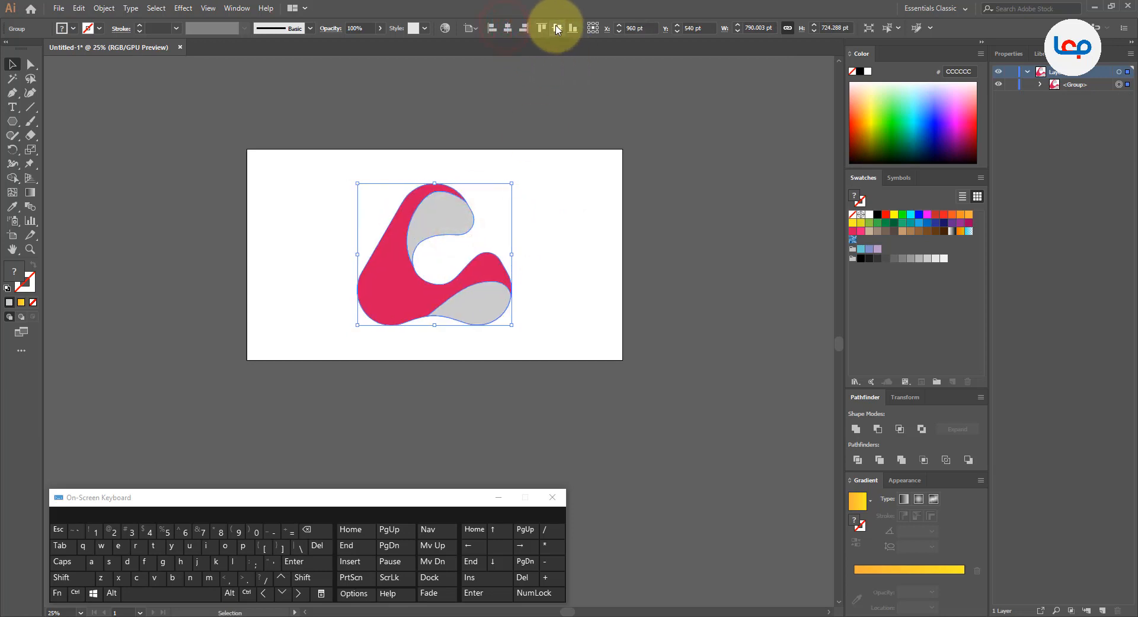
left_click(551, 179)
- Try rotating the grouped logo counter-clockwise, undo the rotation and deselect
scroll(508, 210, "up", 1)
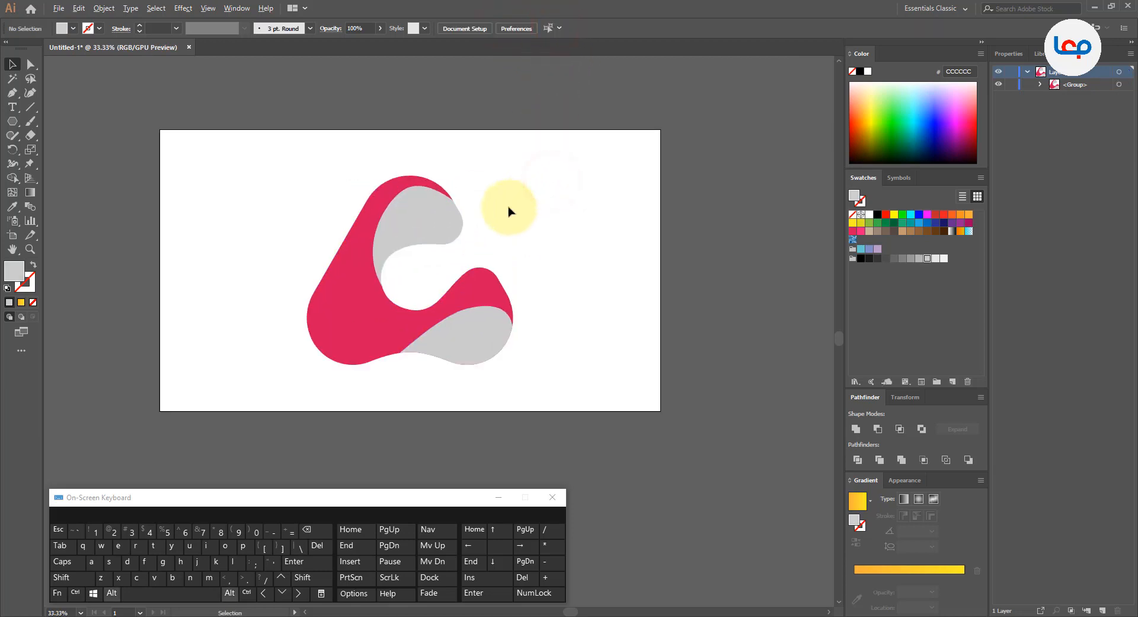
left_click(440, 223)
left_click_drag(519, 170, 478, 114)
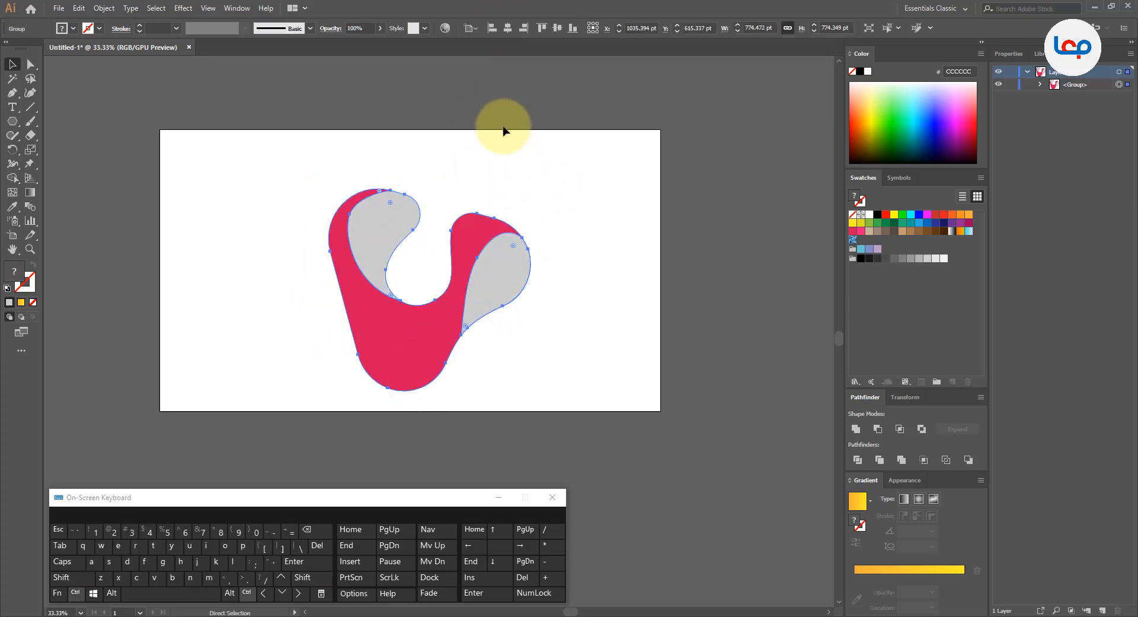
key("ctrl+z")
left_click(575, 228)
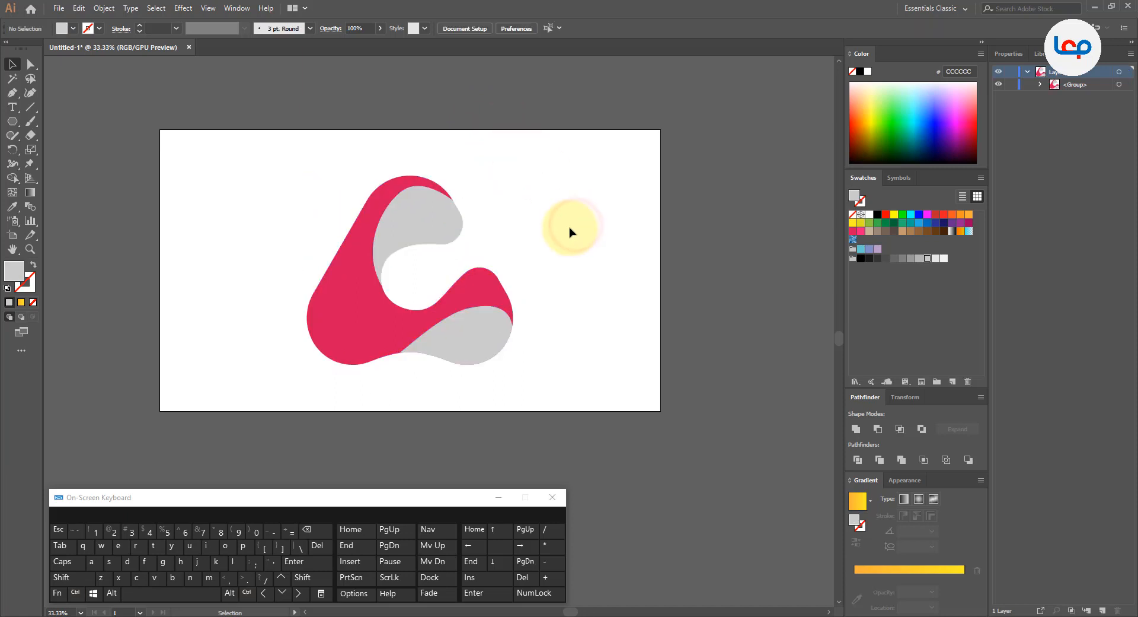
- Minimise the On-Screen Keyboard and enlarge the view of the logo
left_click(499, 497)
scroll(419, 212, "up", 2)
left_click(645, 244)
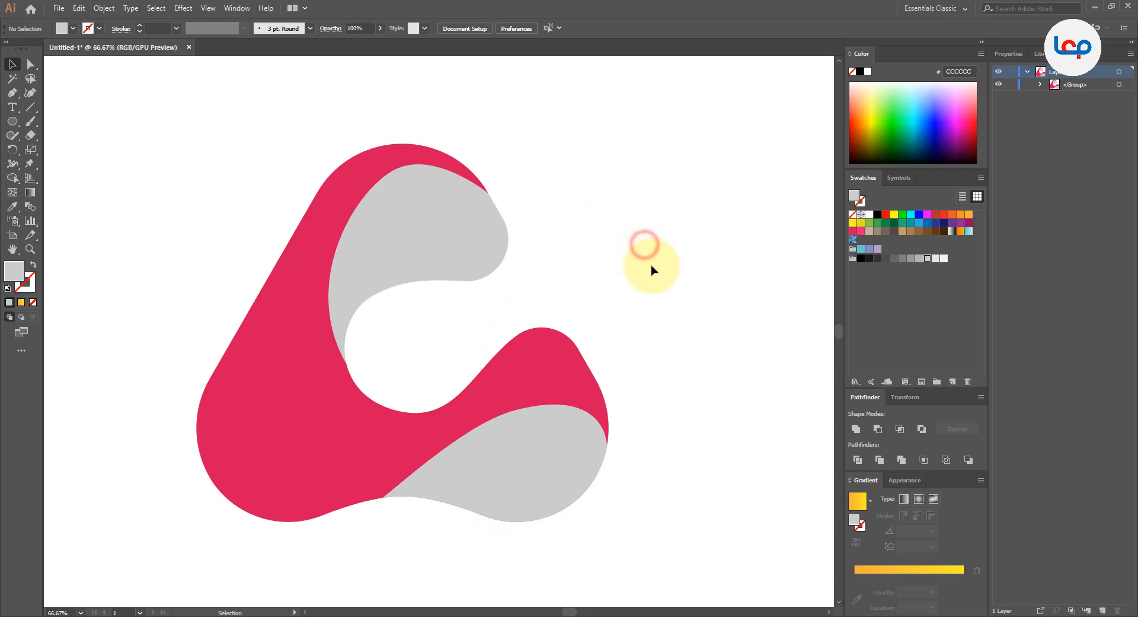